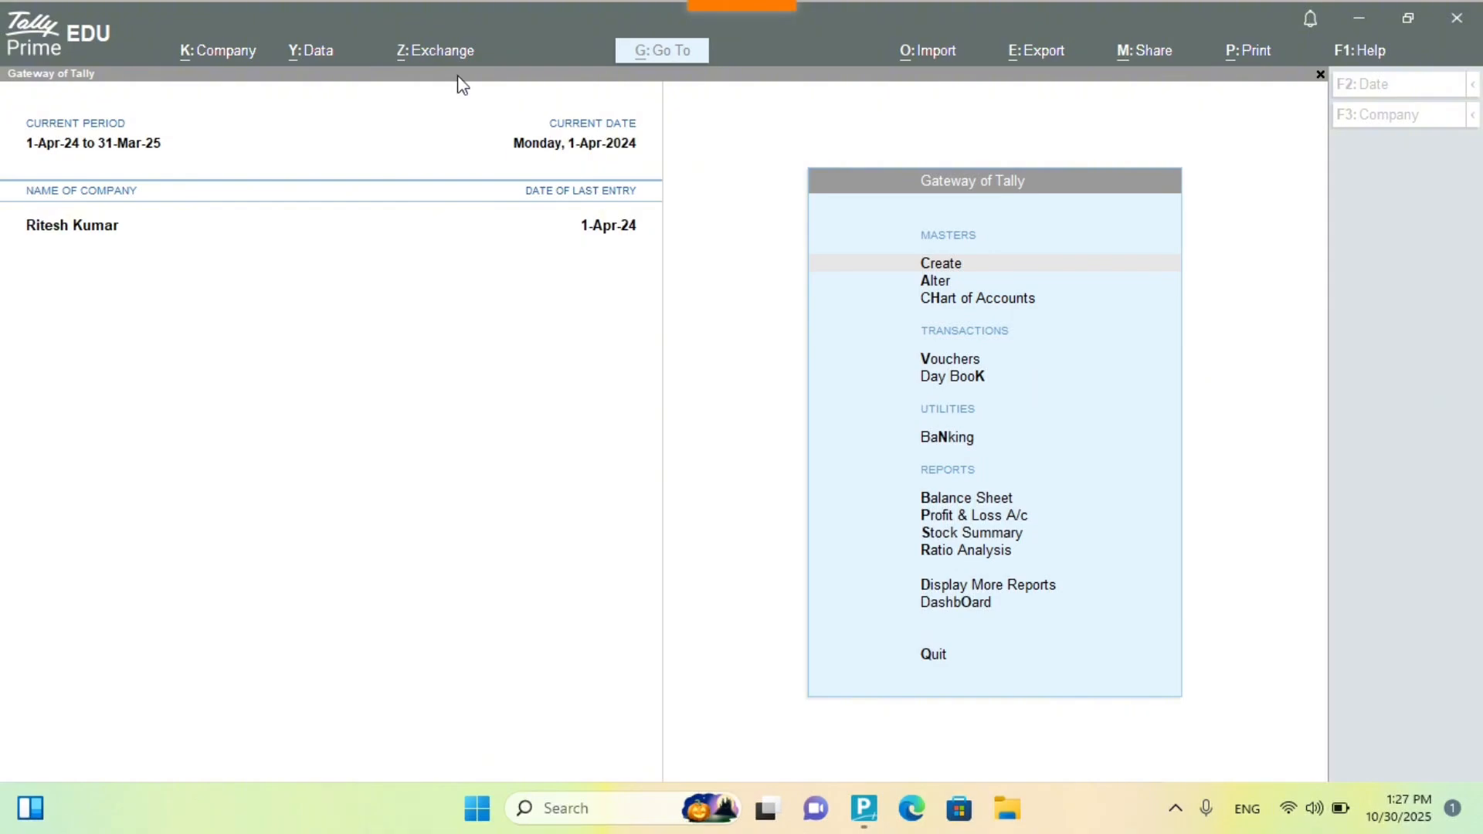
left_click(224, 56)
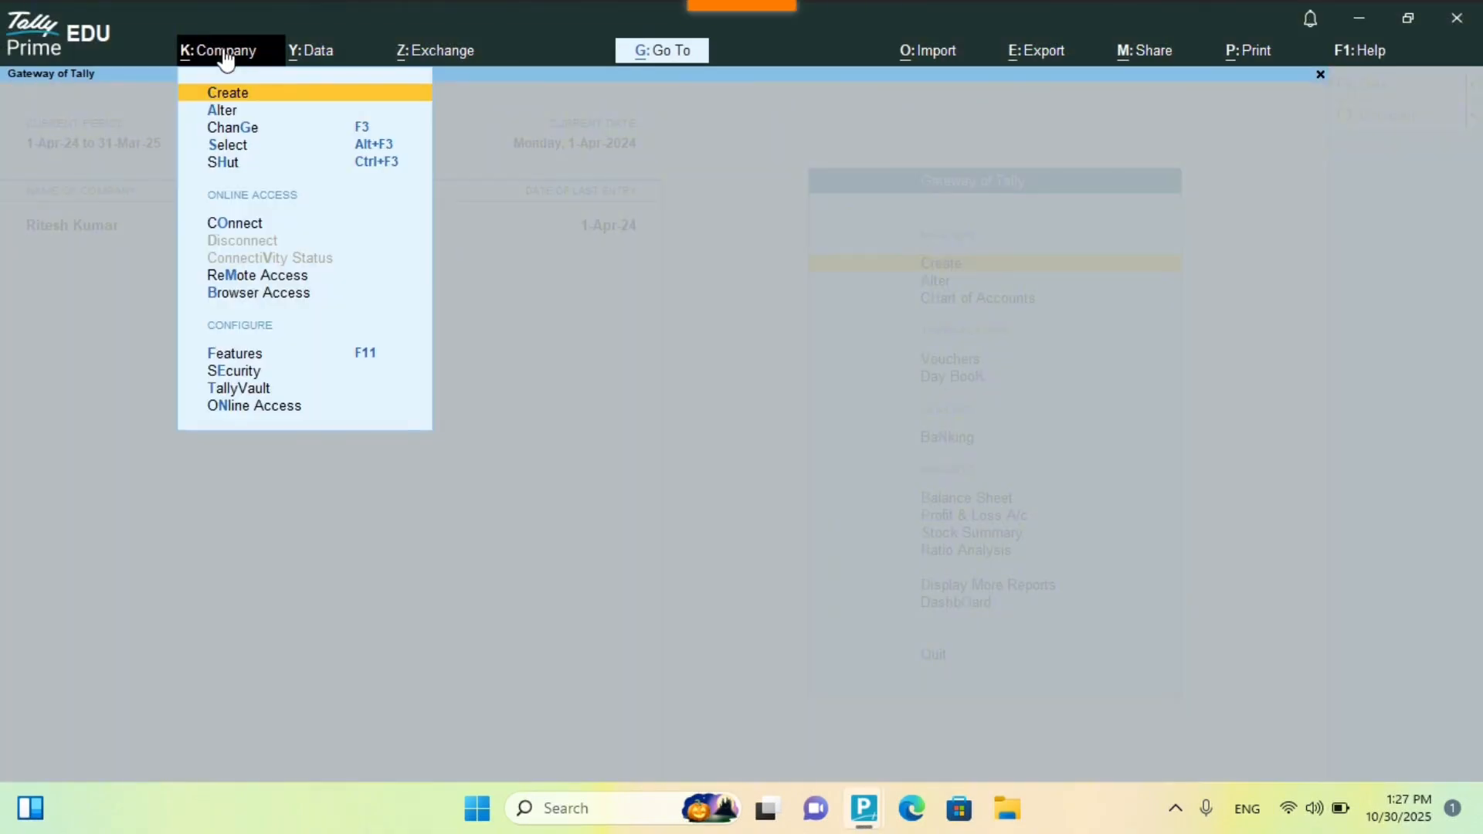
left_click(451, 173)
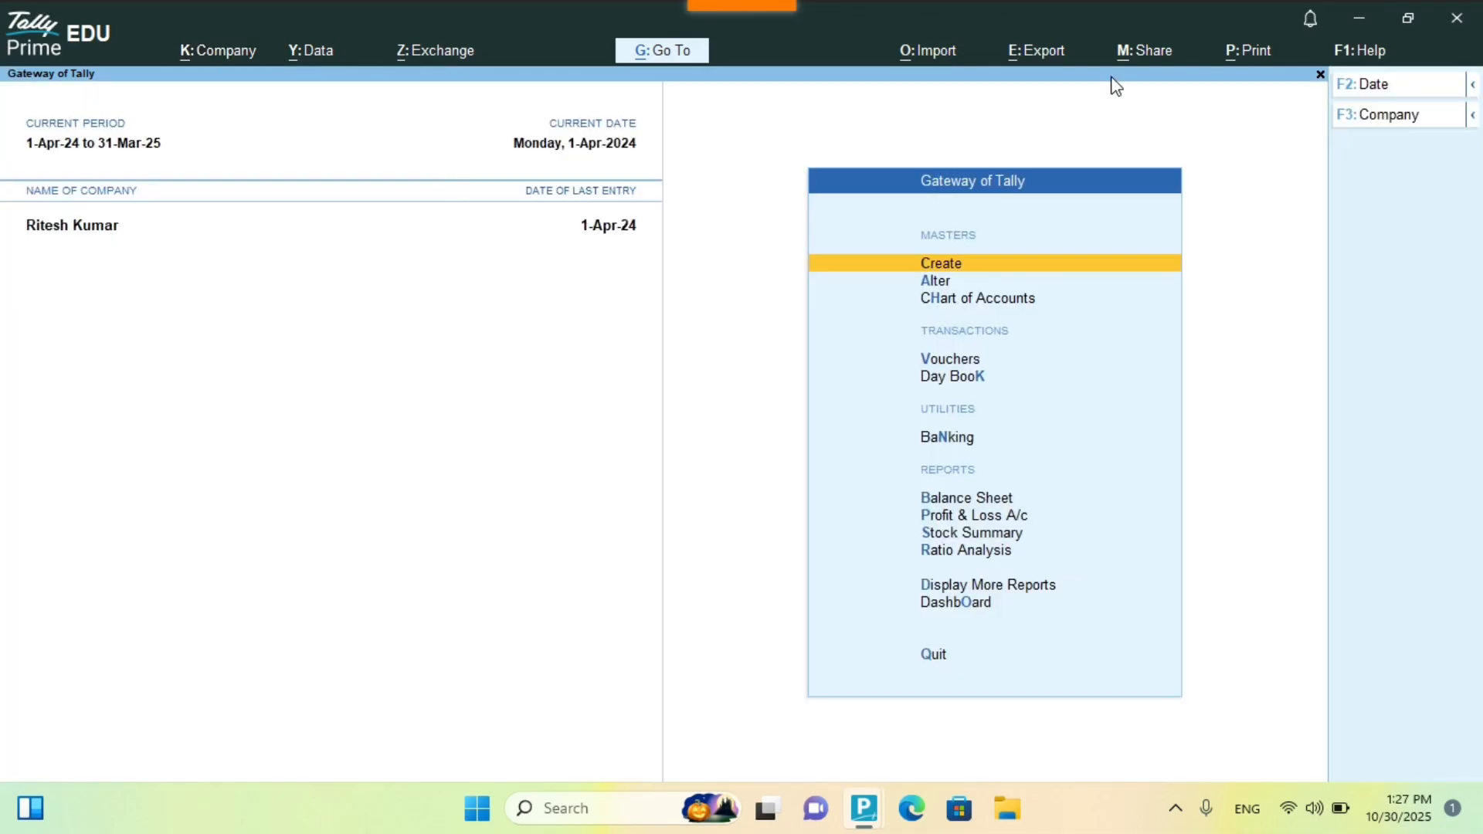
left_click(1472, 120)
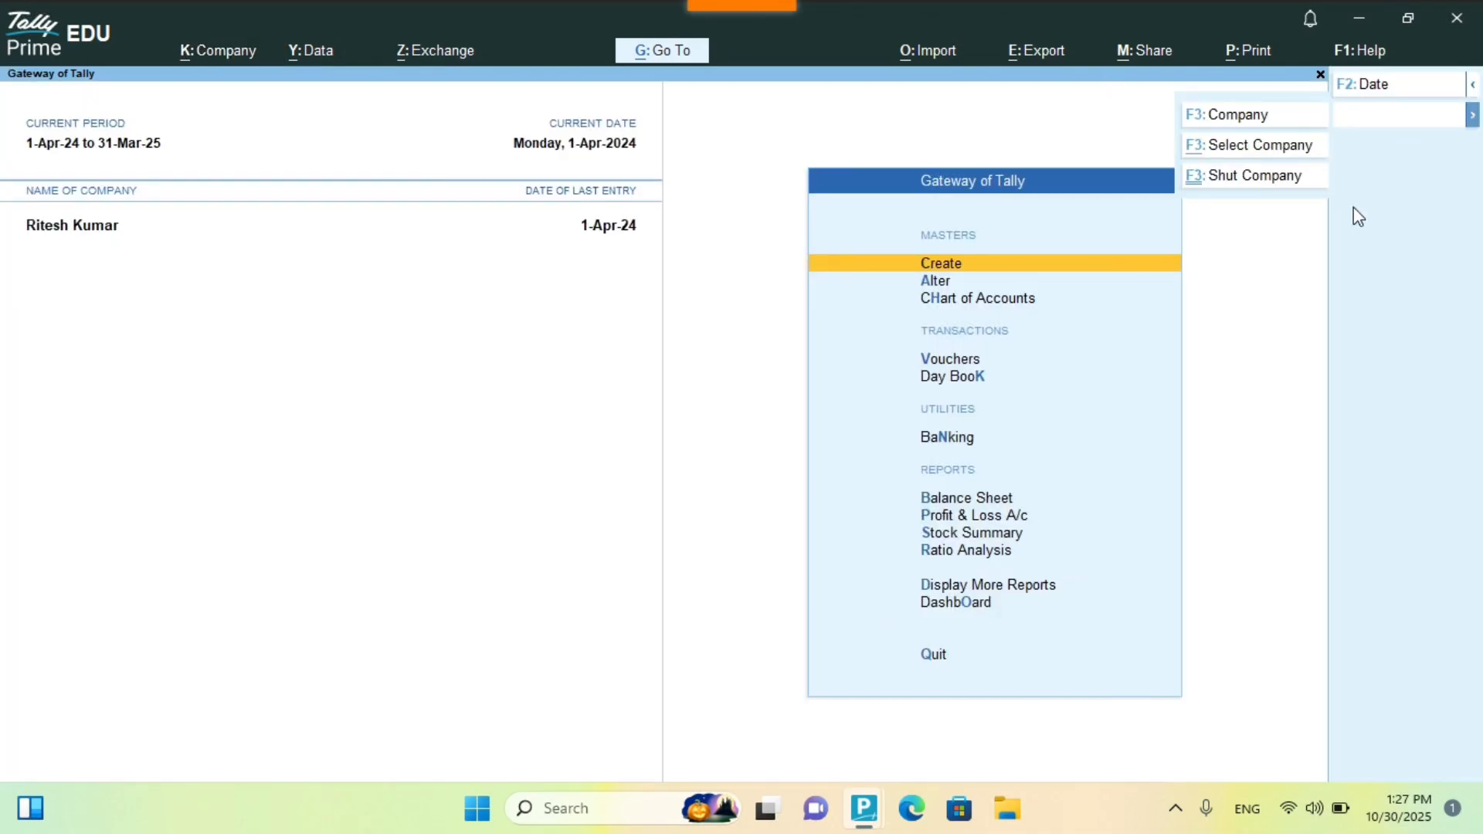
left_click(403, 363)
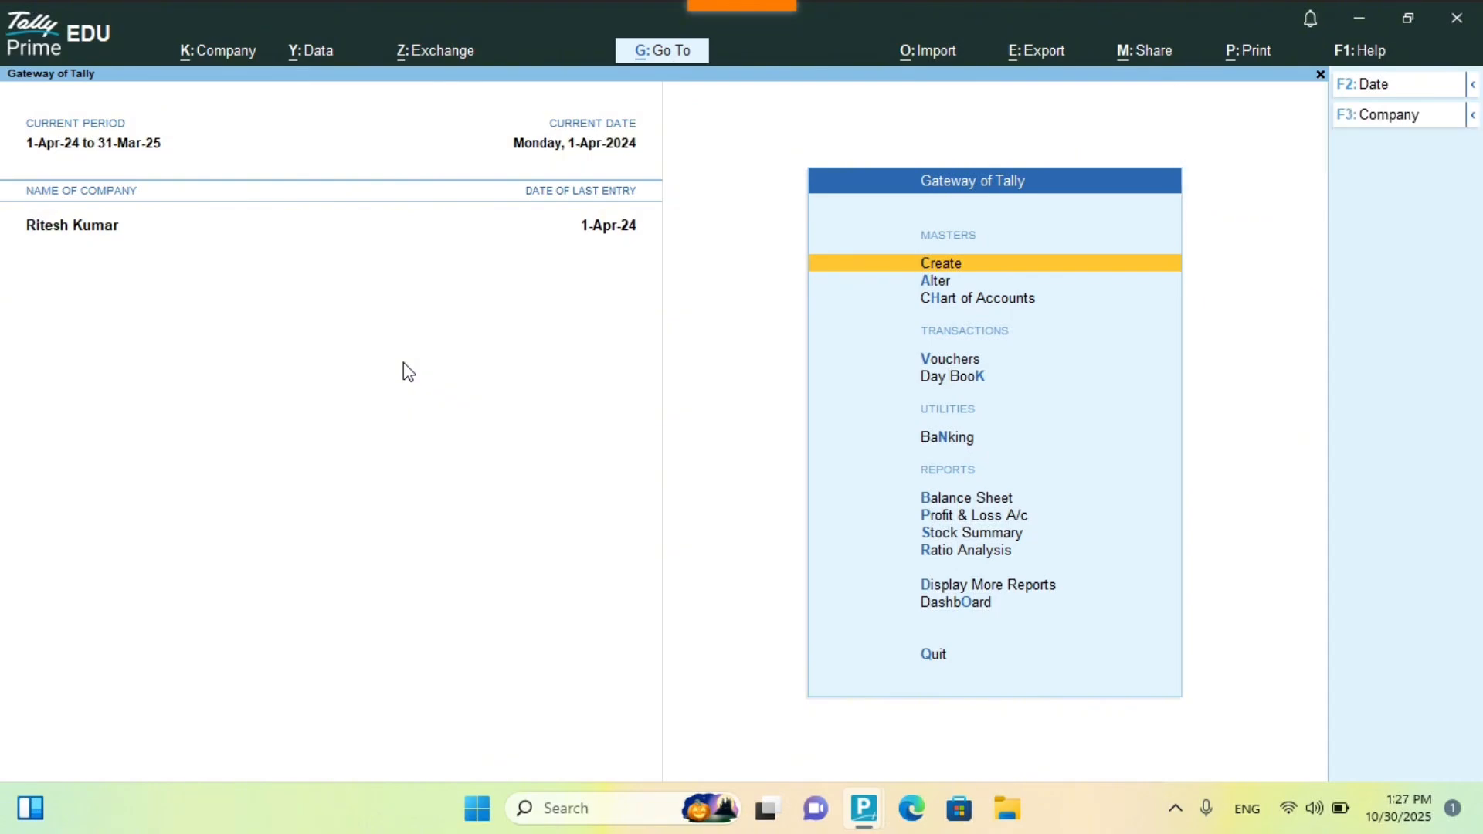
- Open the form for creating a new company
left_click(235, 62)
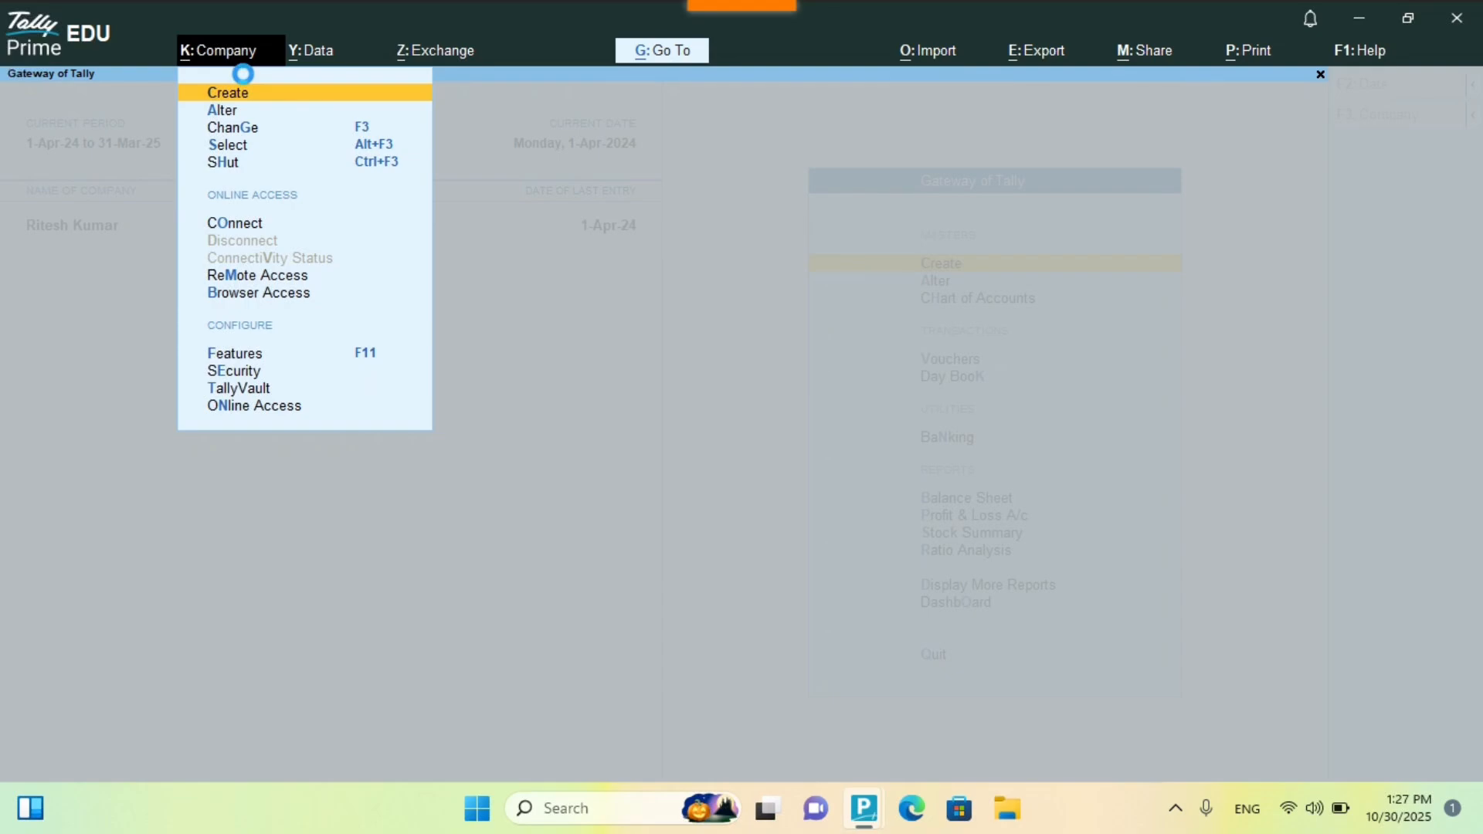
key("Return")
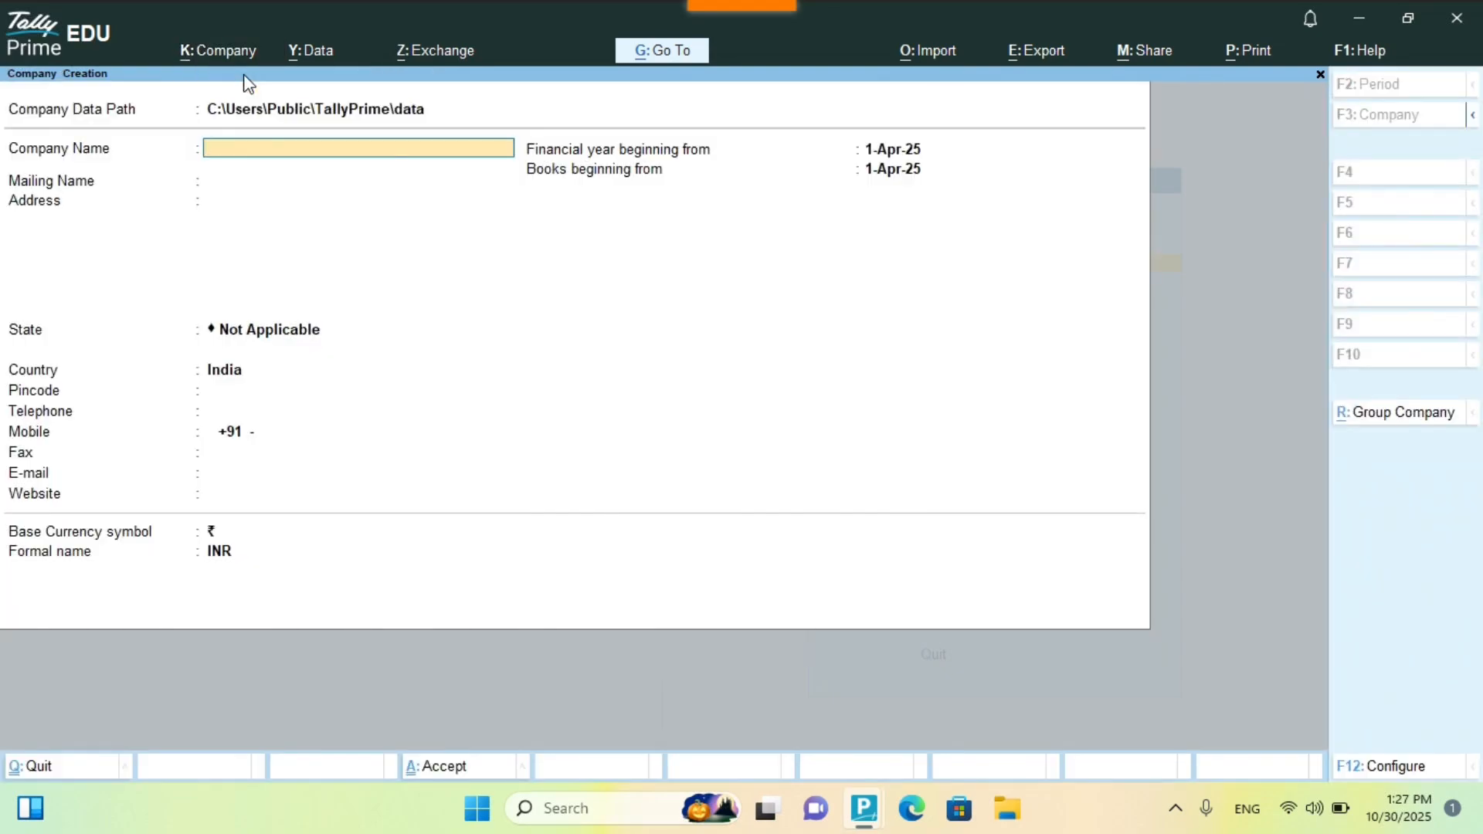
type("Tata")
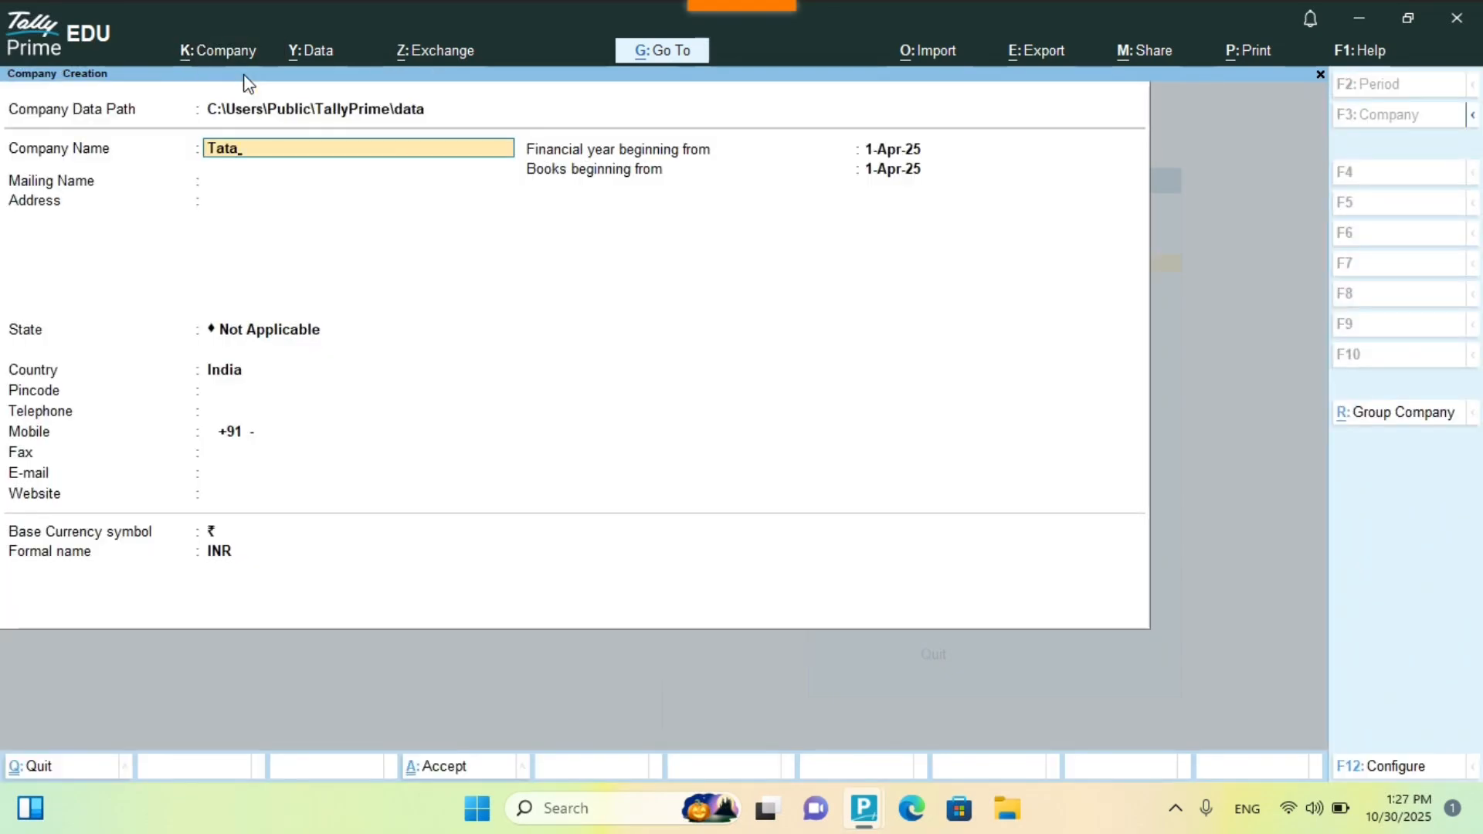
key("BackSpace")
key("BackSpace")
key("BackSpace")
key("BackSpace")
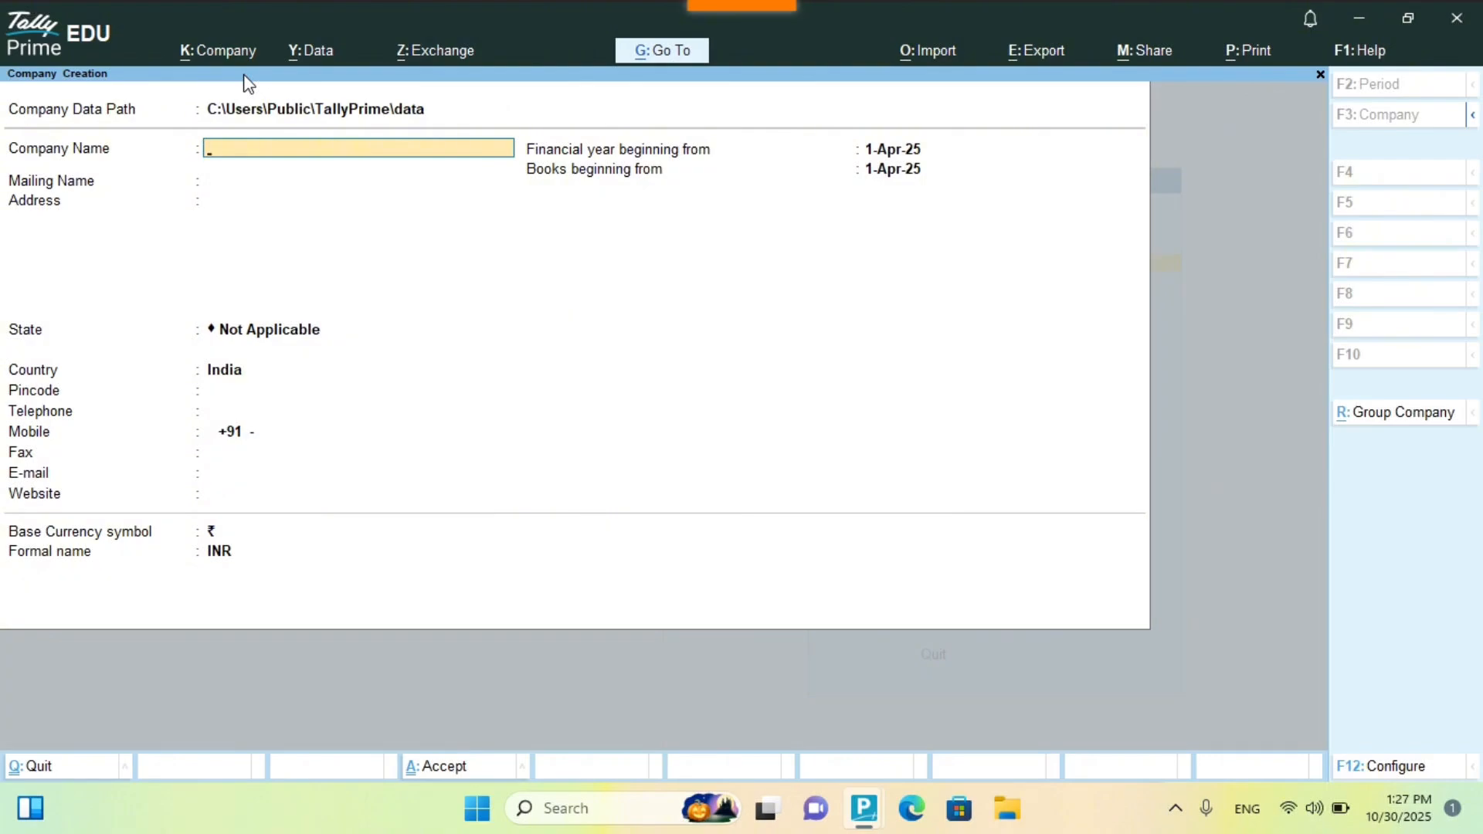
- Enter TATA PVT LTD as the company name
type("TATA")
type(" PVT")
type("LDT")
key("BackSpace")
key("BackSpace")
key("BackSpace")
type("L")
type("DT")
key("BackSpace")
key("BackSpace")
type("TD")
key("Return")
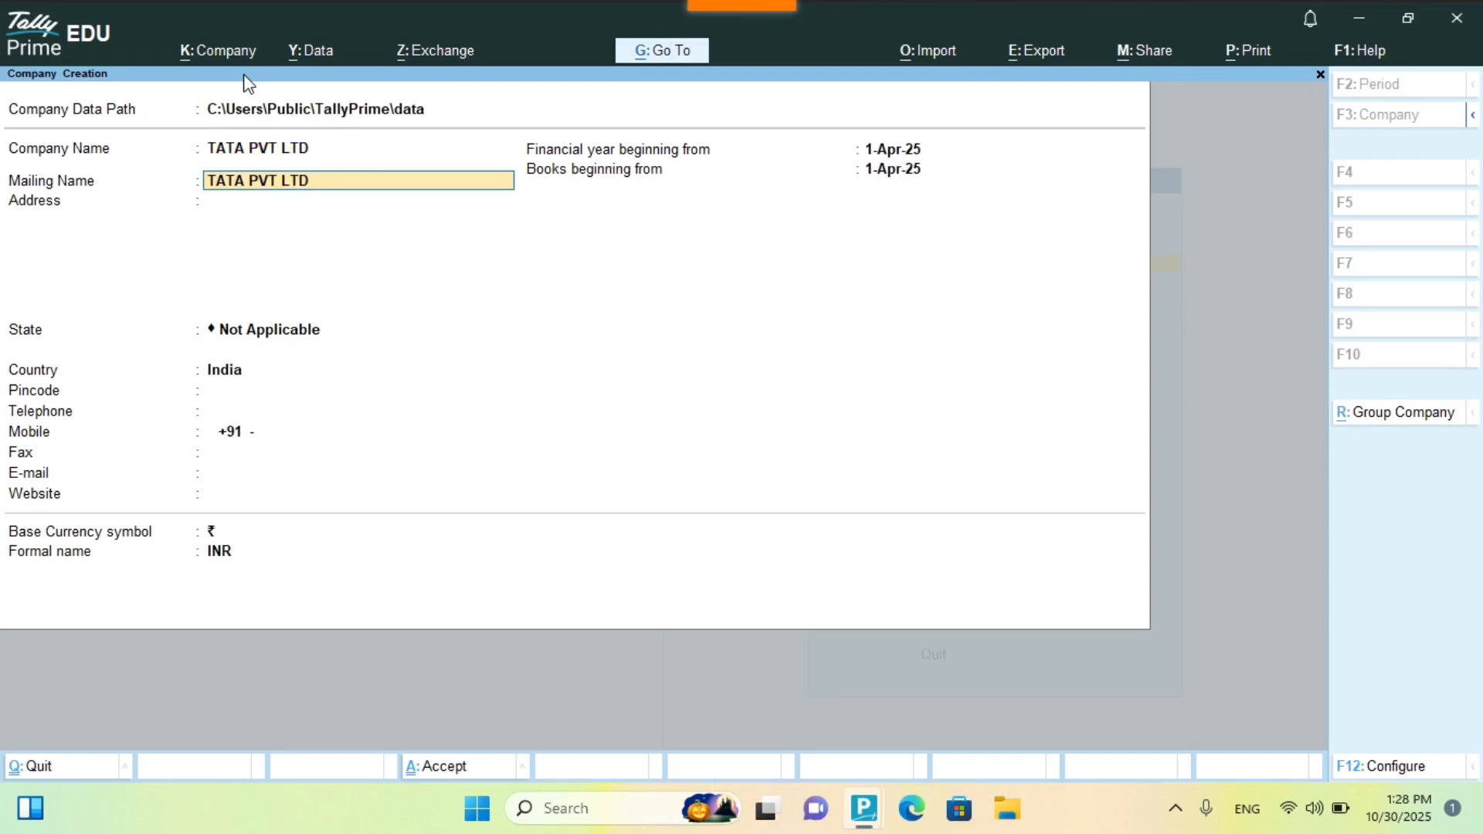
- Keep the mailing name, leave the address blank, choose Uttar Pradesh as the state and enter the company's pincode
key("Return")
key("Return")
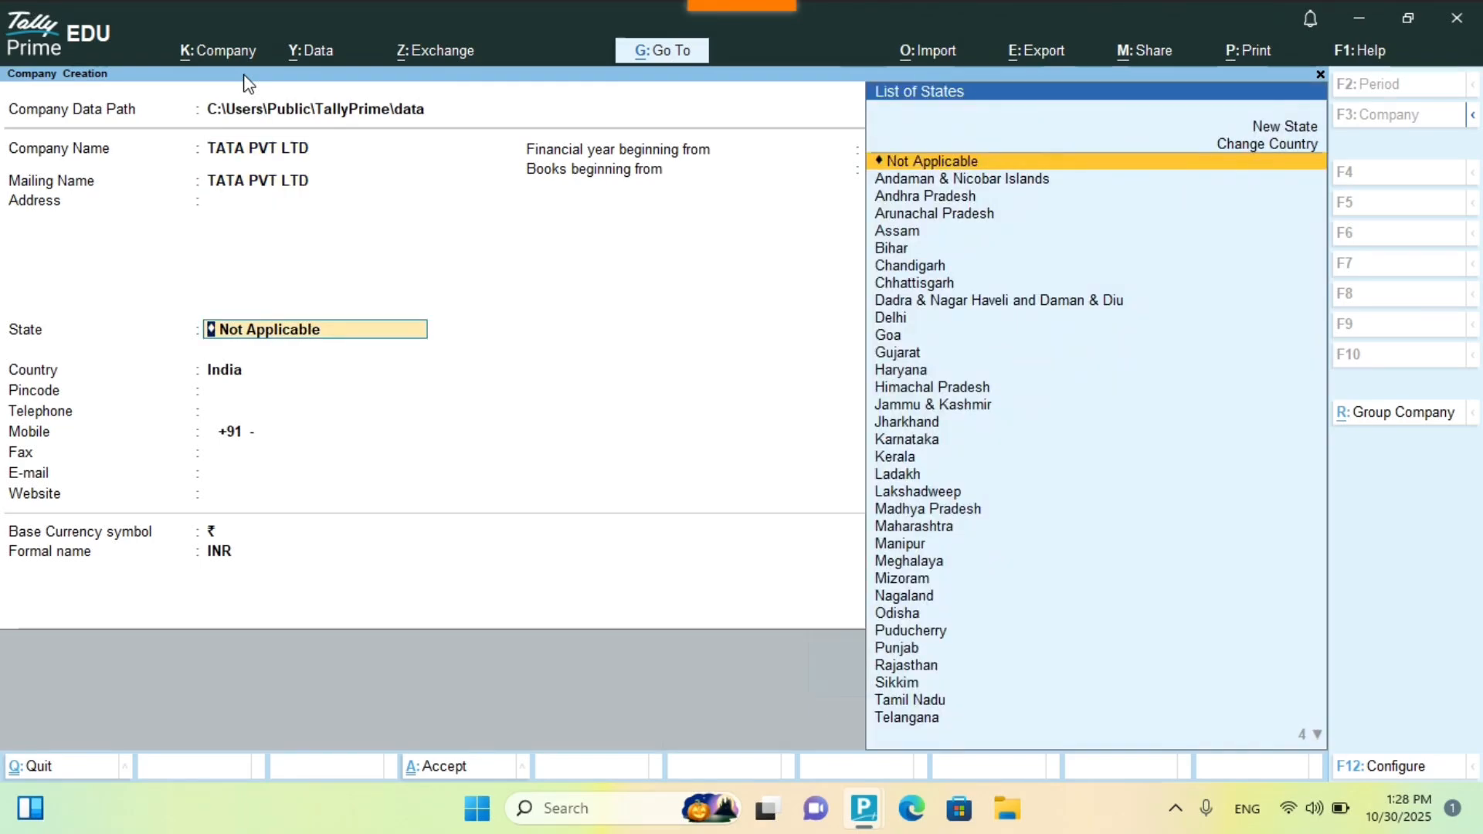
type("U")
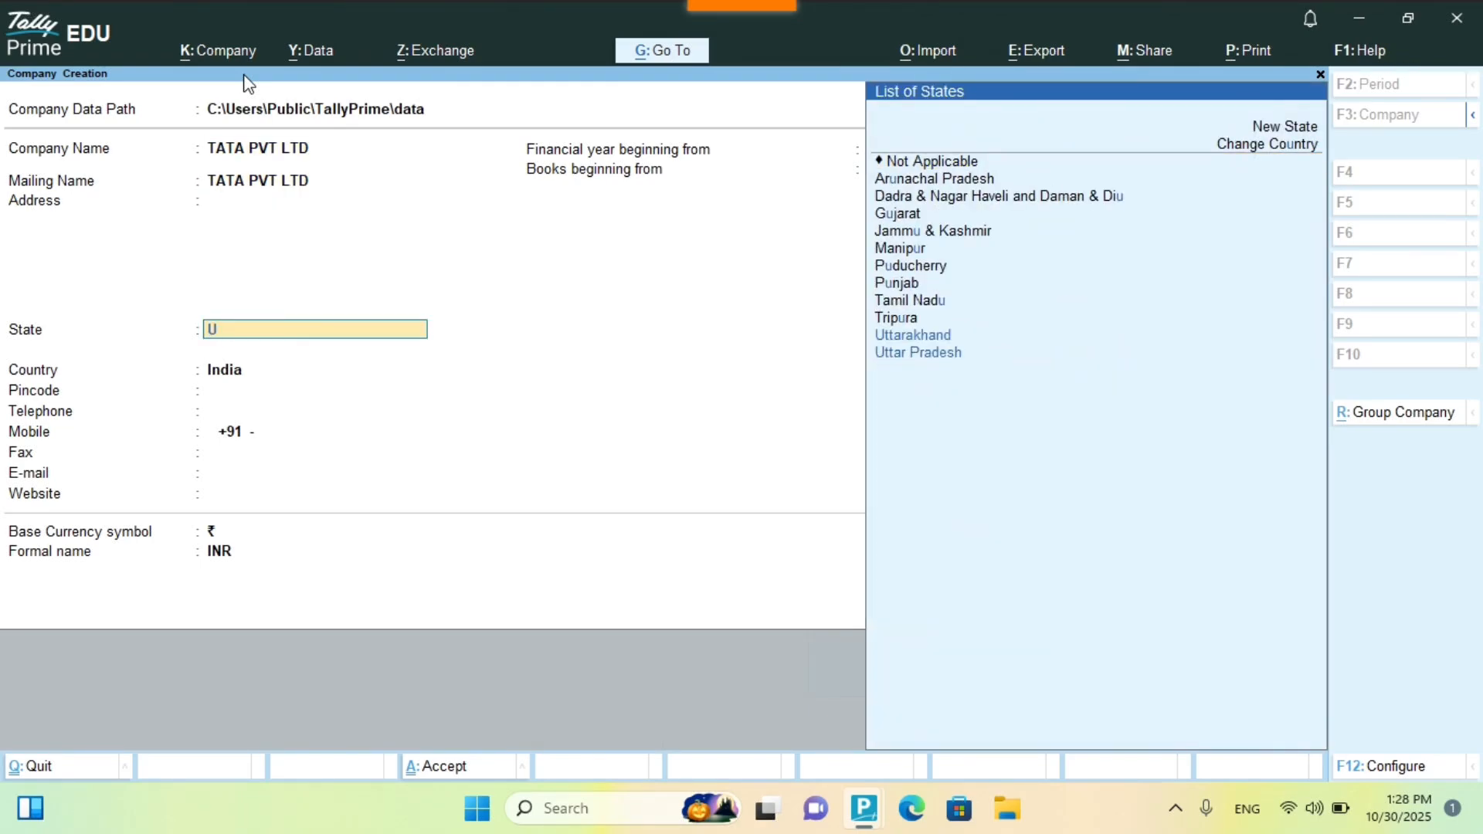
key("Down")
key("Return")
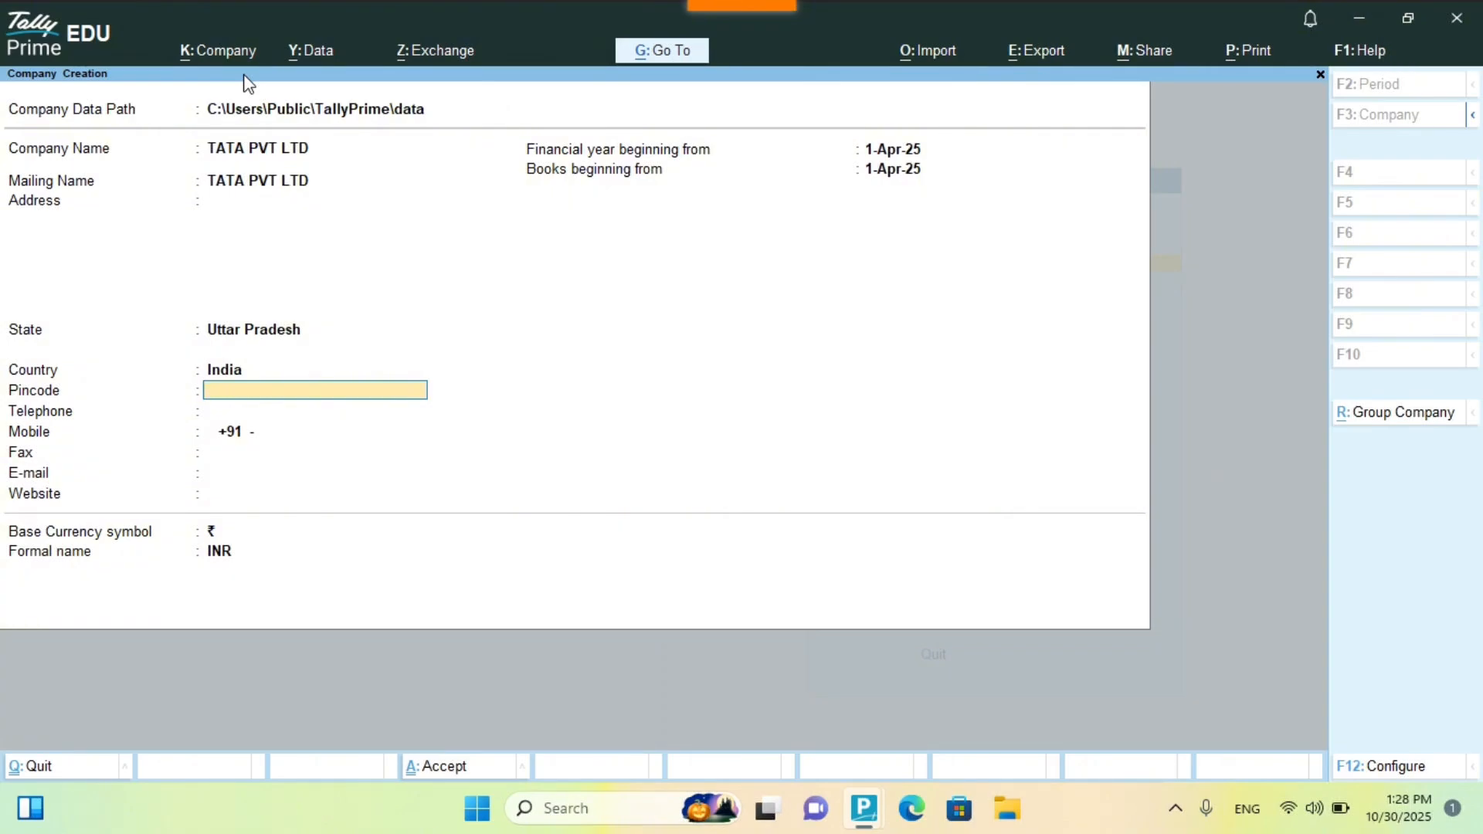
type("251309")
key("Return")
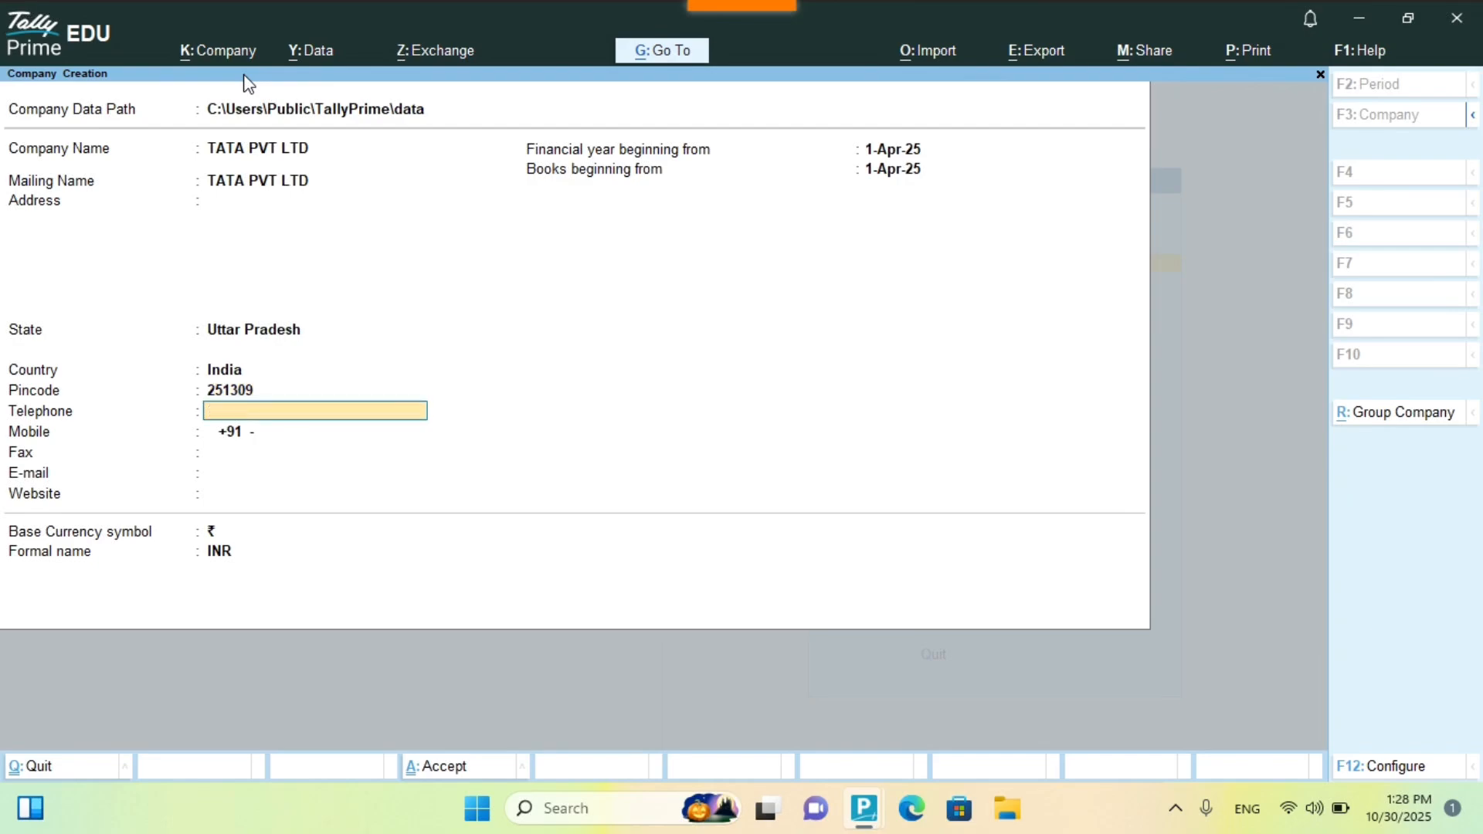
- Leave the contact fields blank, keep the default financial year and currency settings, and accept the company creation
key("Return")
key("Return")
key("Return")
key("Return")
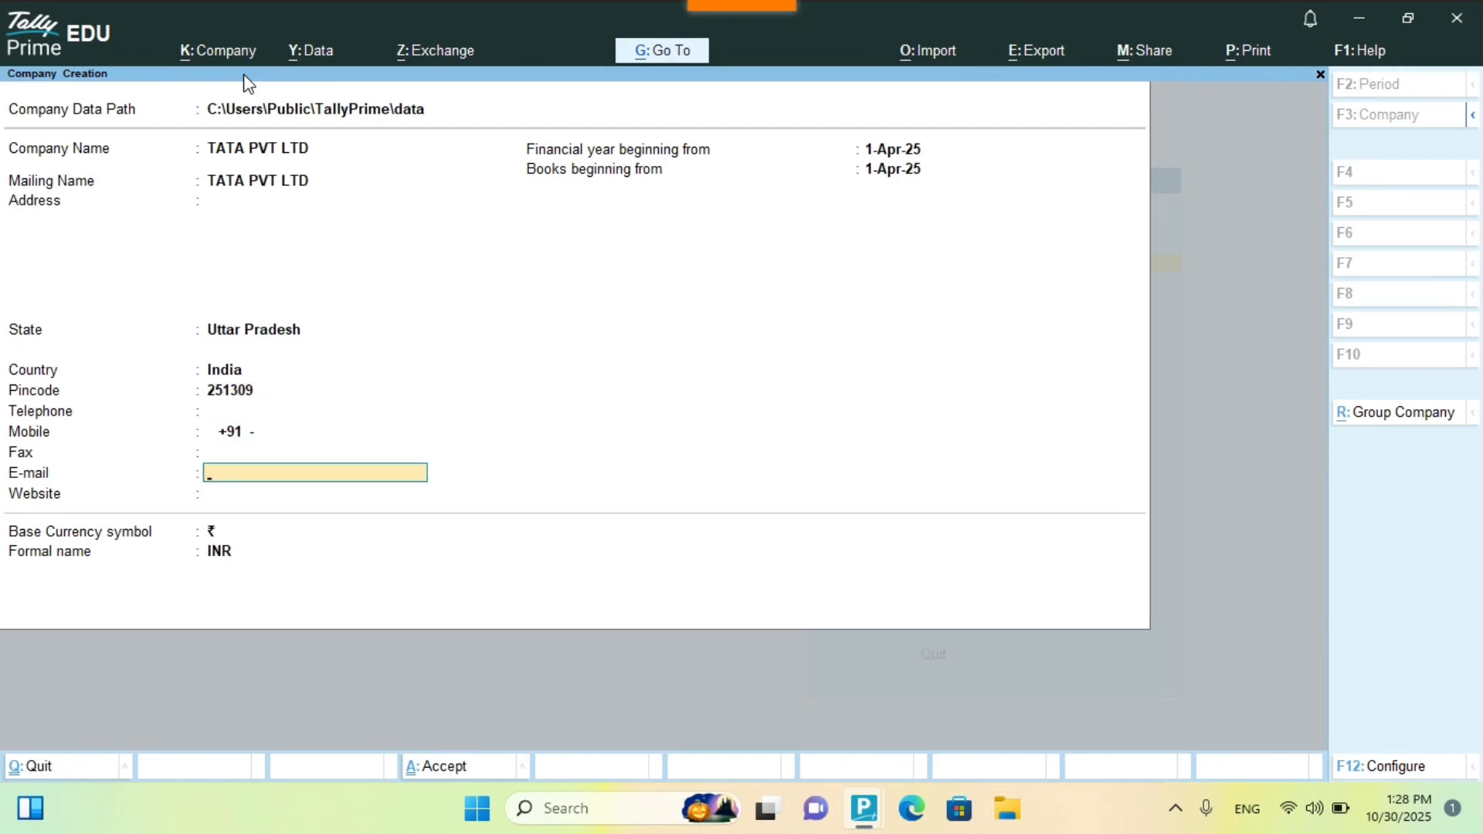
key("Return")
key("Return")
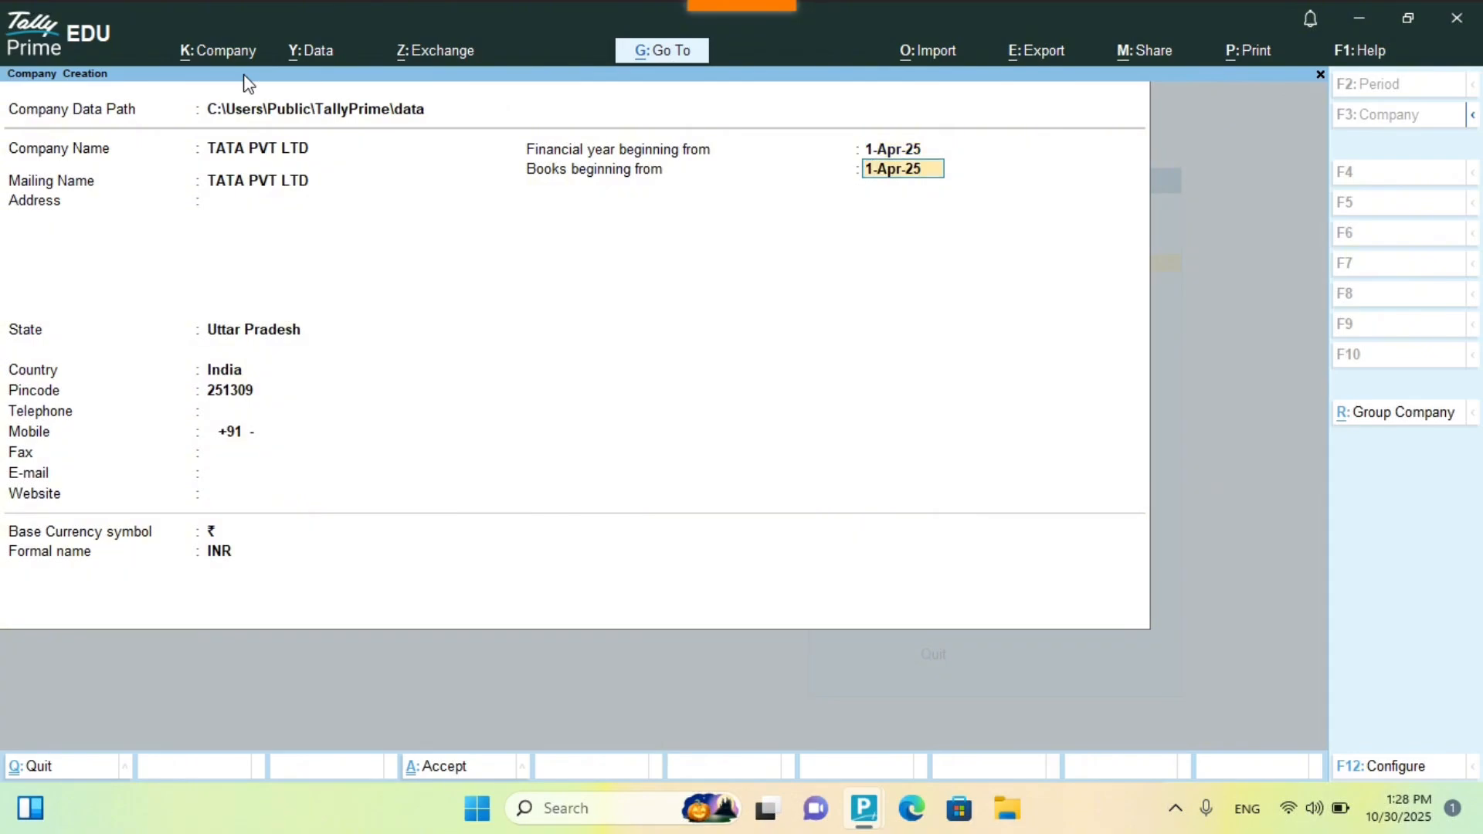
key("Return")
key("Return")
key("Return")
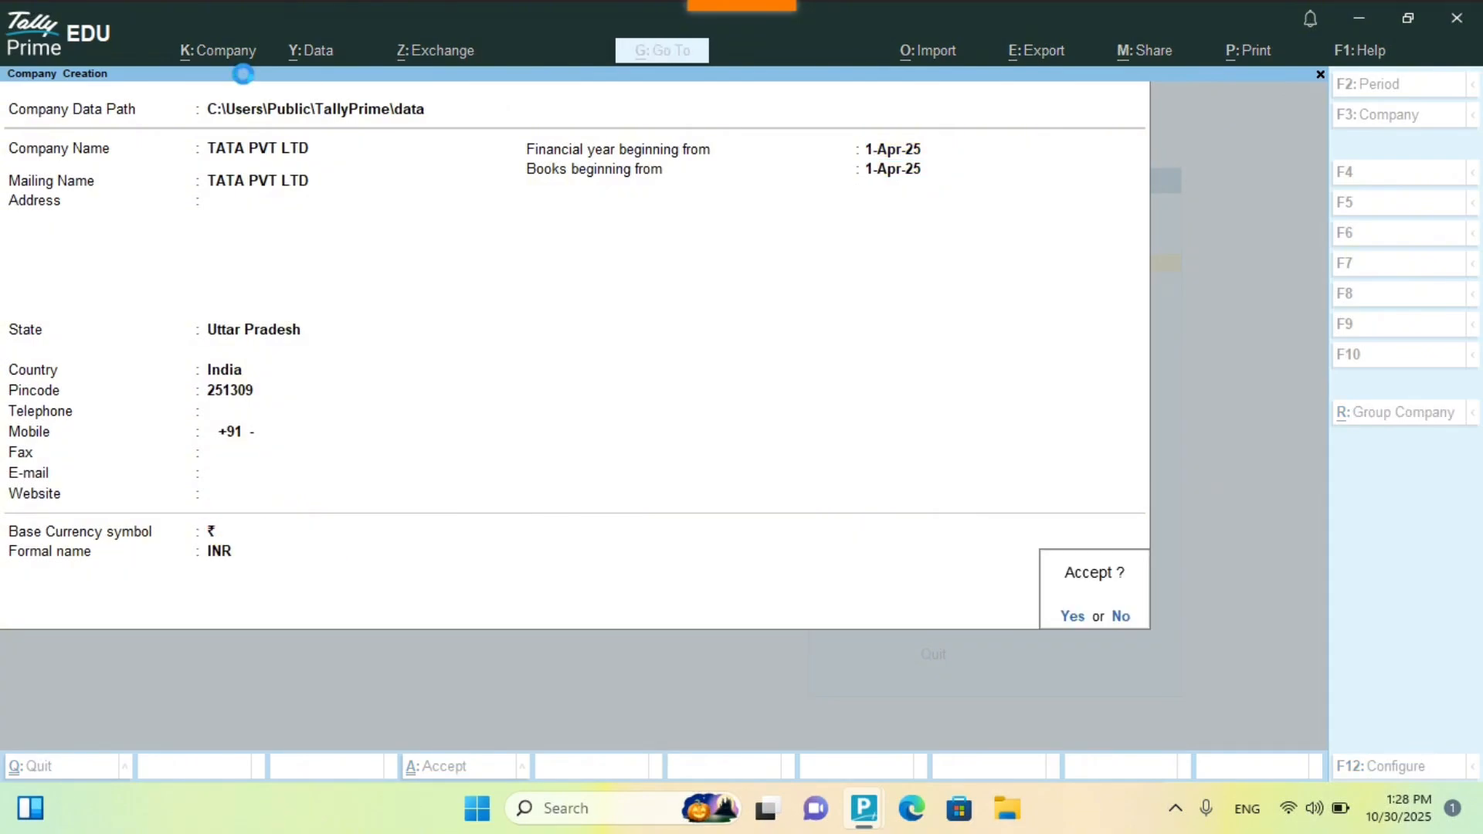
key("Return")
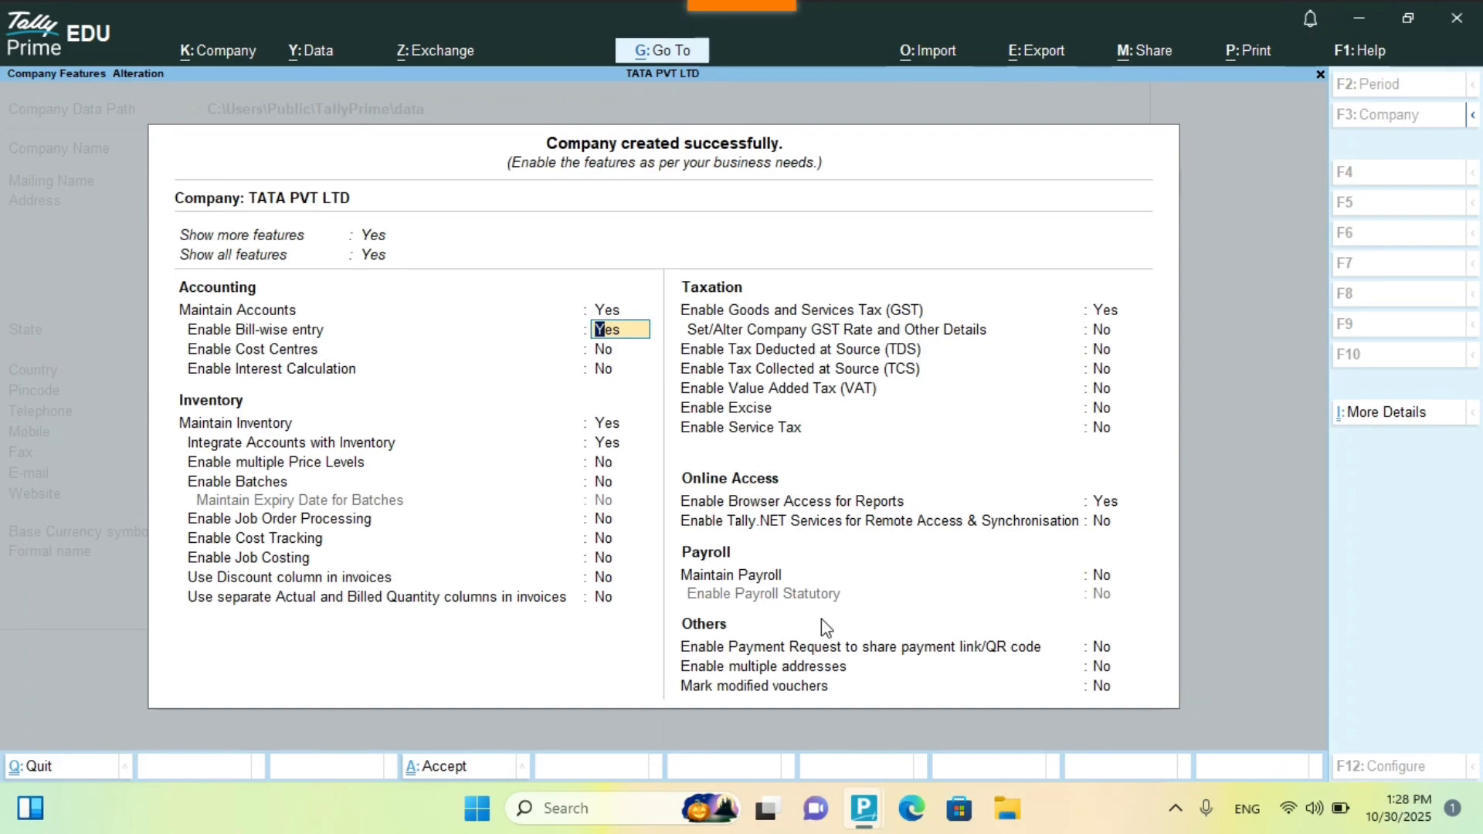
- Go through the company's accounting and inventory features, keeping their default settings
key("Down")
key("Down")
key("Down")
key("Down")
key("Down")
key("Down")
key("Down")
key("Down")
key("Down")
key("Down")
key("Down")
key("Down")
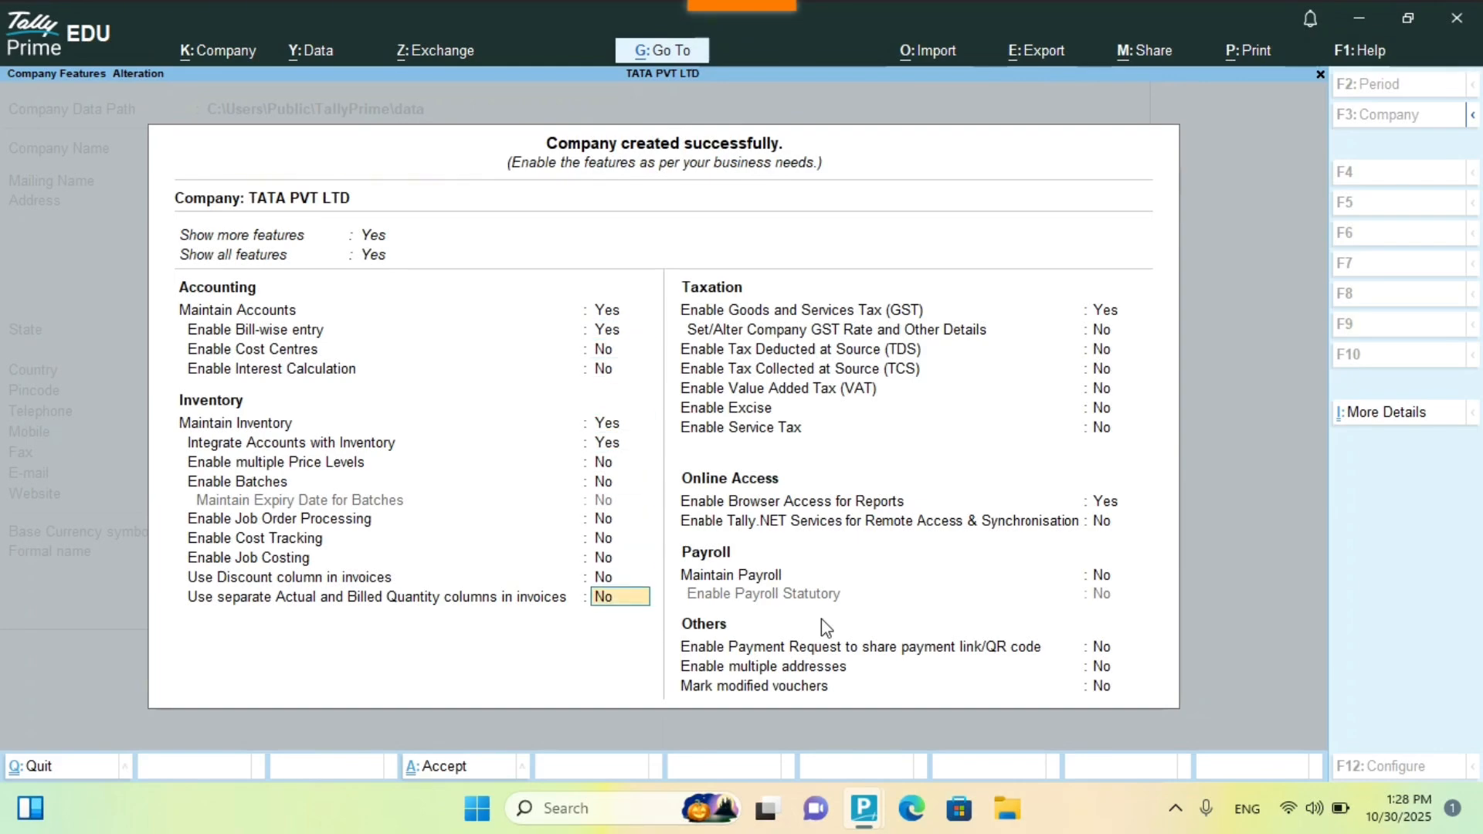
- Keep GST enabled and accept the default GST registration details, leaving the GSTIN/UIN blank
key("Return")
key("Return")
key("Return")
key("Return")
key("Return")
key("Return")
key("Return")
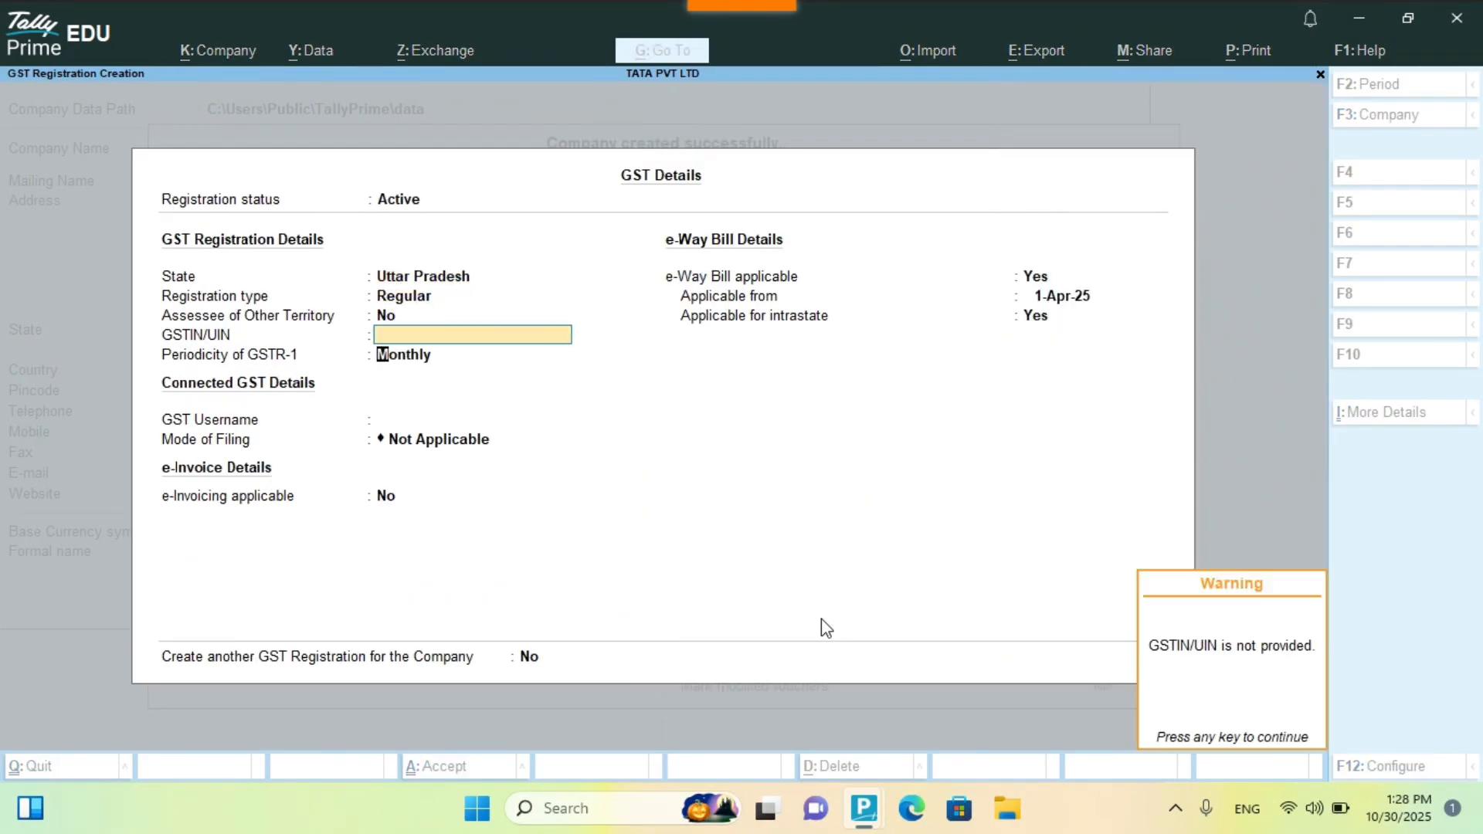
key("Return")
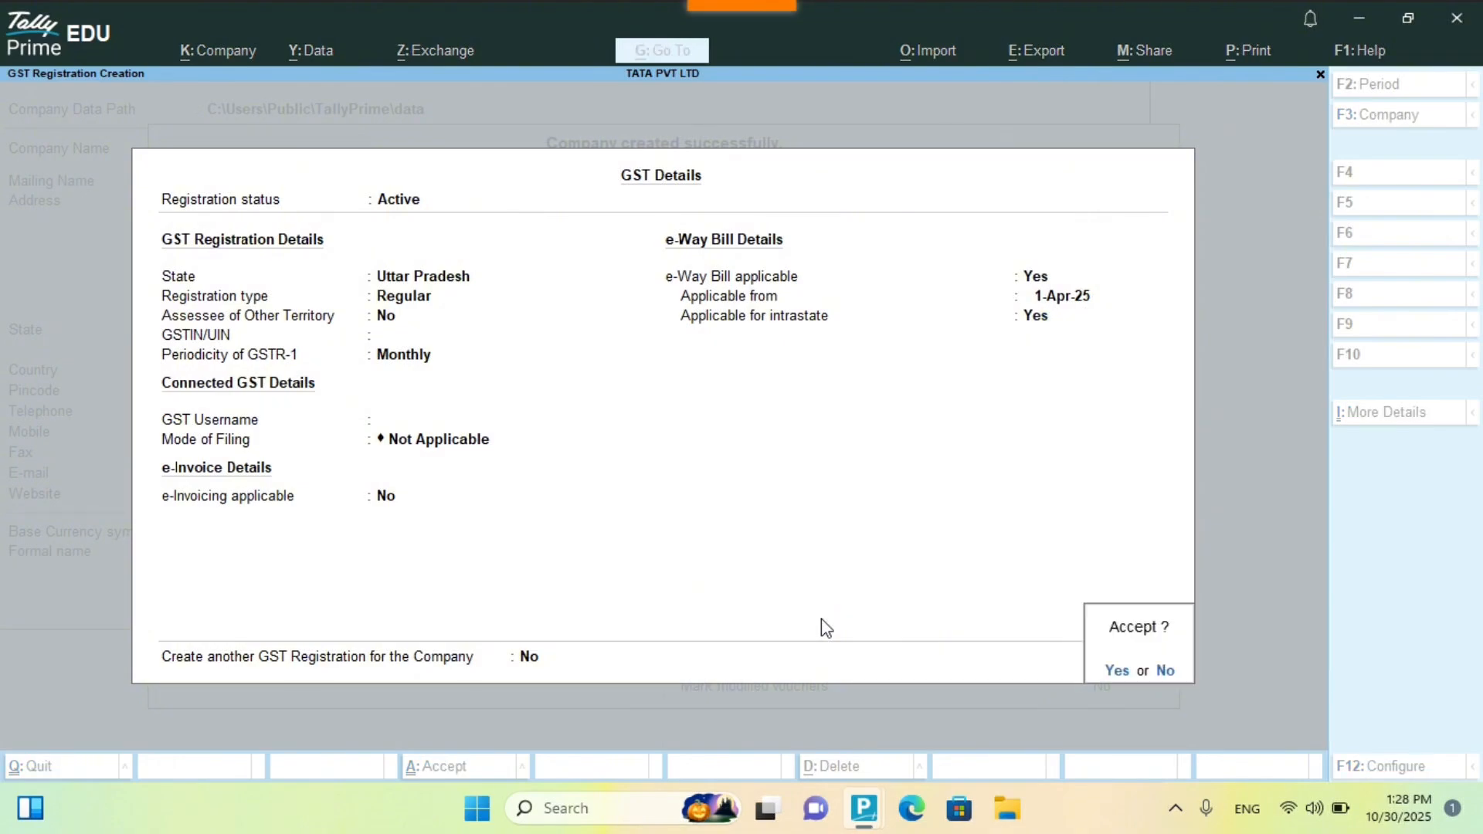
key("Return")
- Keep the remaining taxation, online access, payroll and other features at their defaults and save the company features
key("Down")
key("Down")
key("Down")
key("Down")
key("Down")
key("Down")
key("Down")
key("Down")
key("Down")
key("Down")
key("Down")
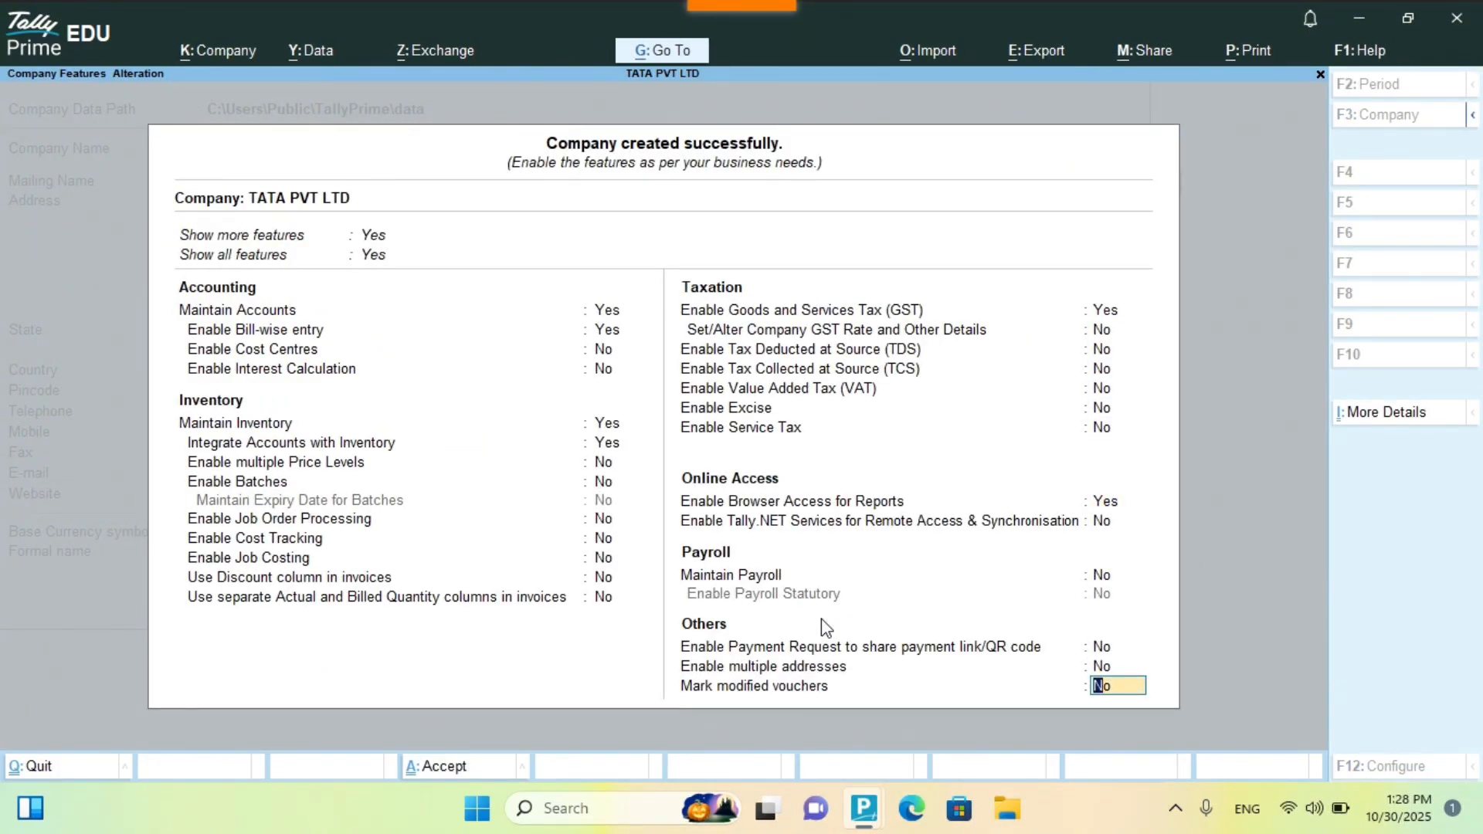
key("Return")
key("Return")
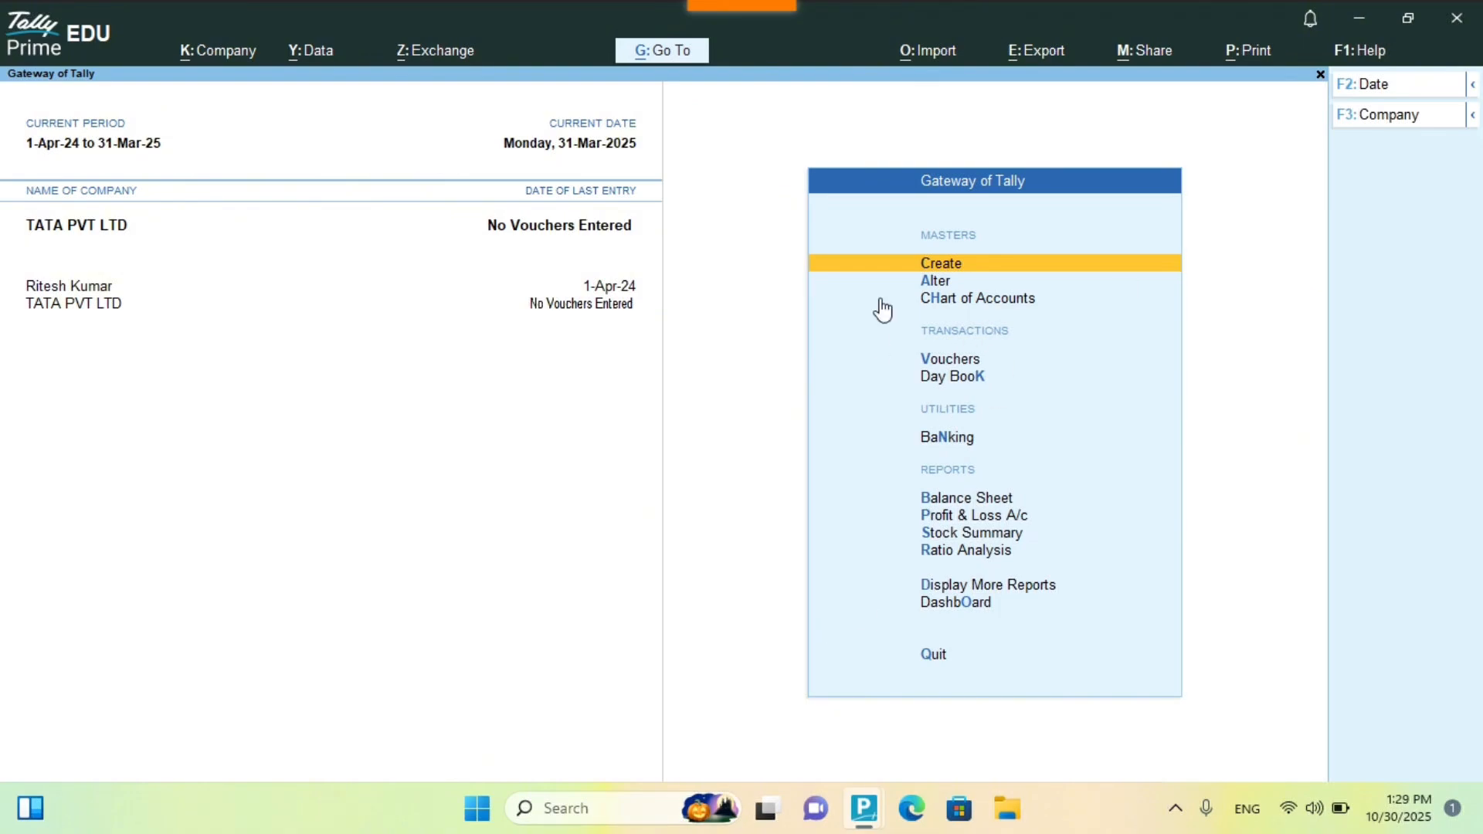
- Open accounting voucher creation for TATA PVT LTD
key("Down")
key("Down")
key("Down")
key("Down")
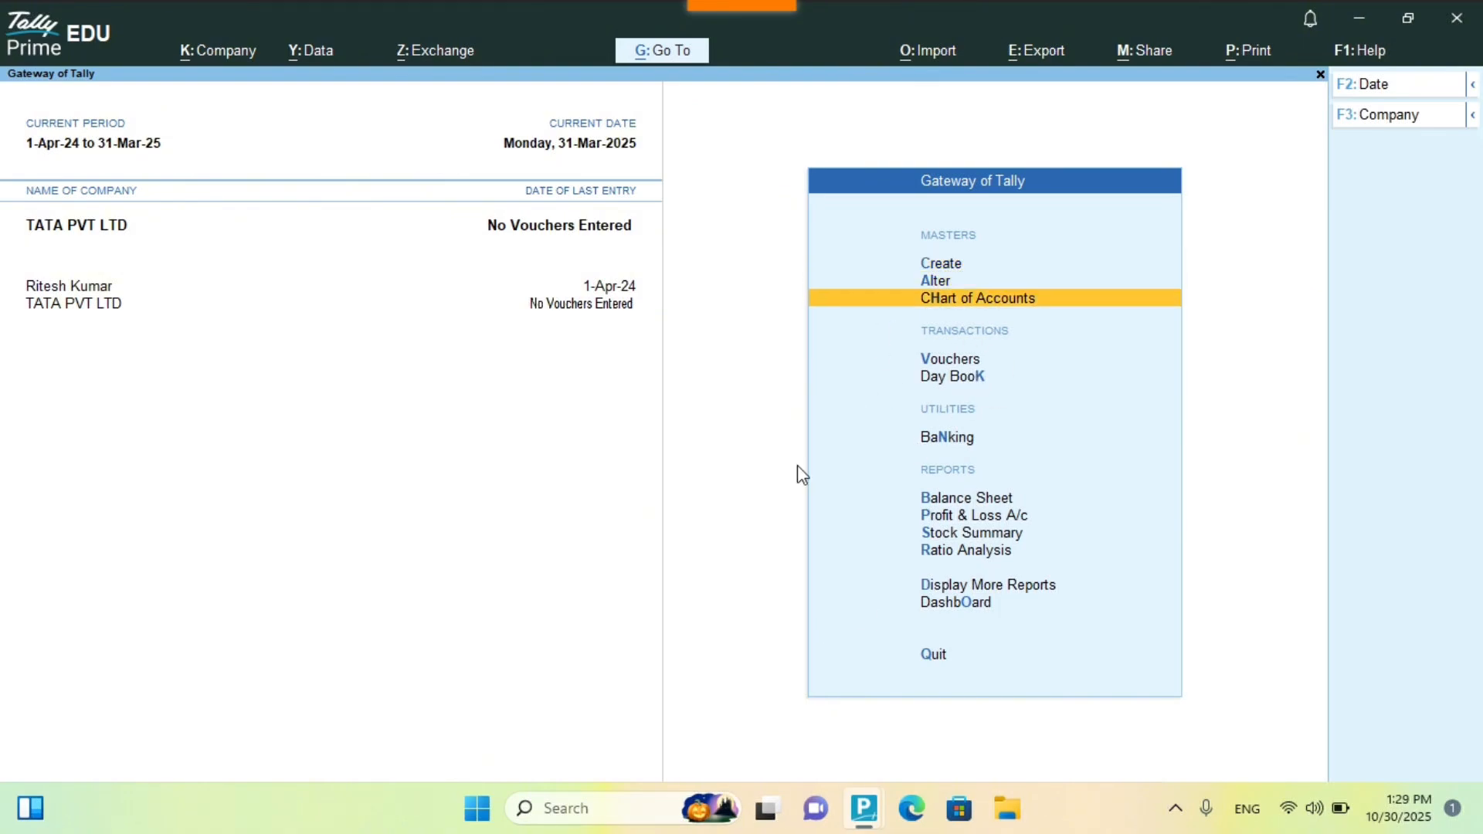
key("Up")
key("Return")
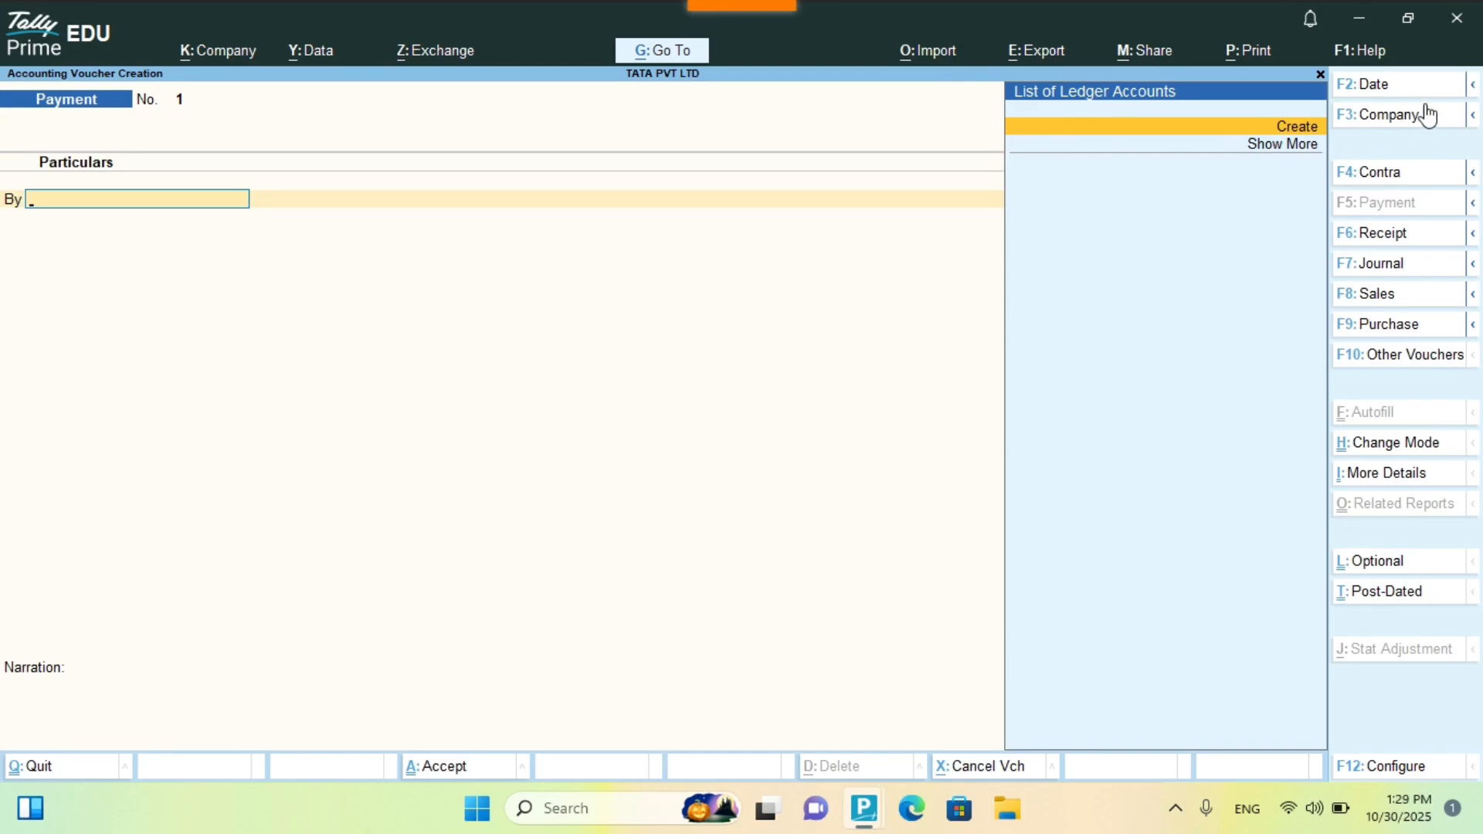
left_click(1474, 86)
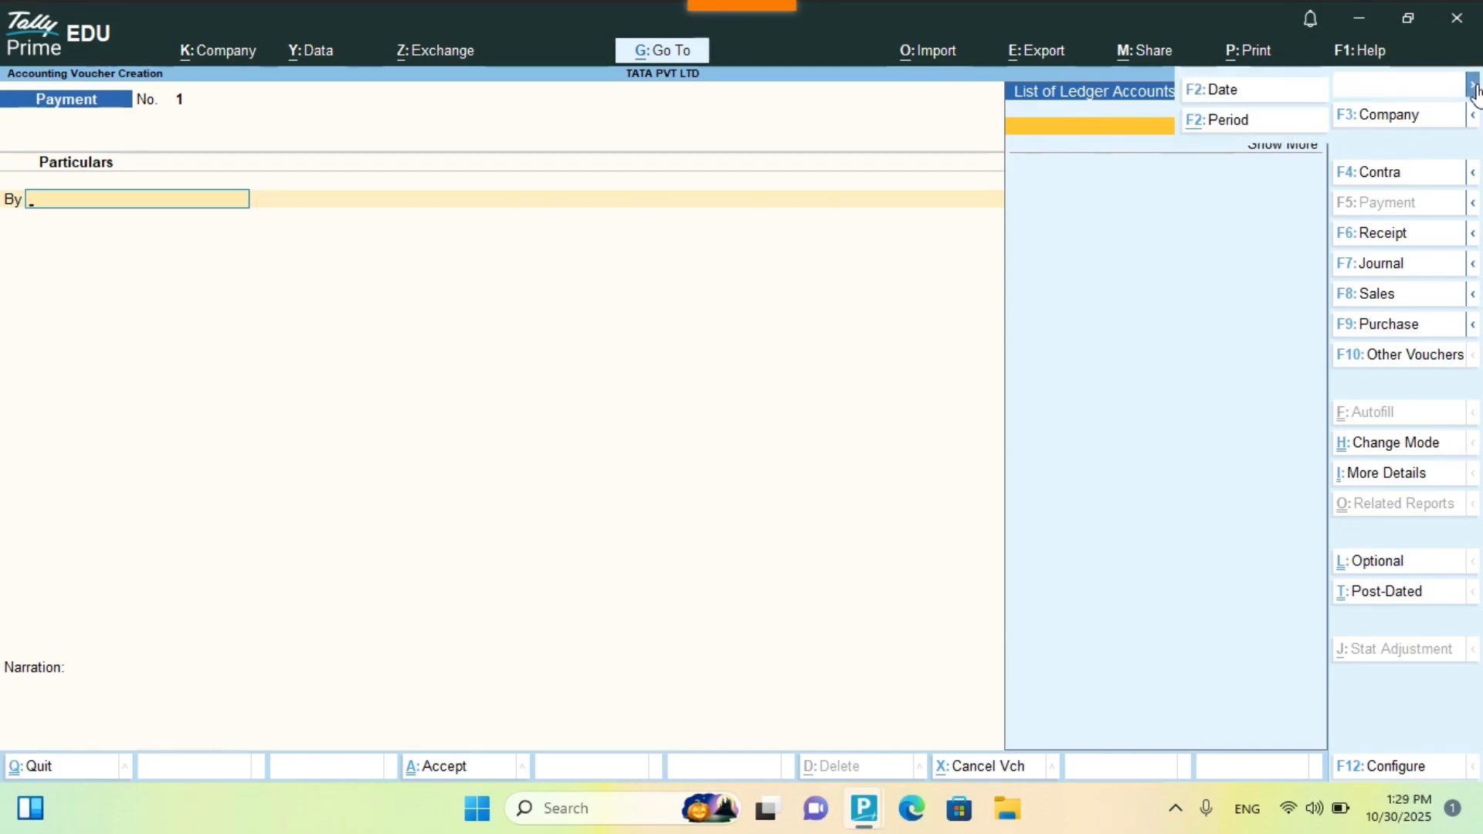
left_click(956, 366)
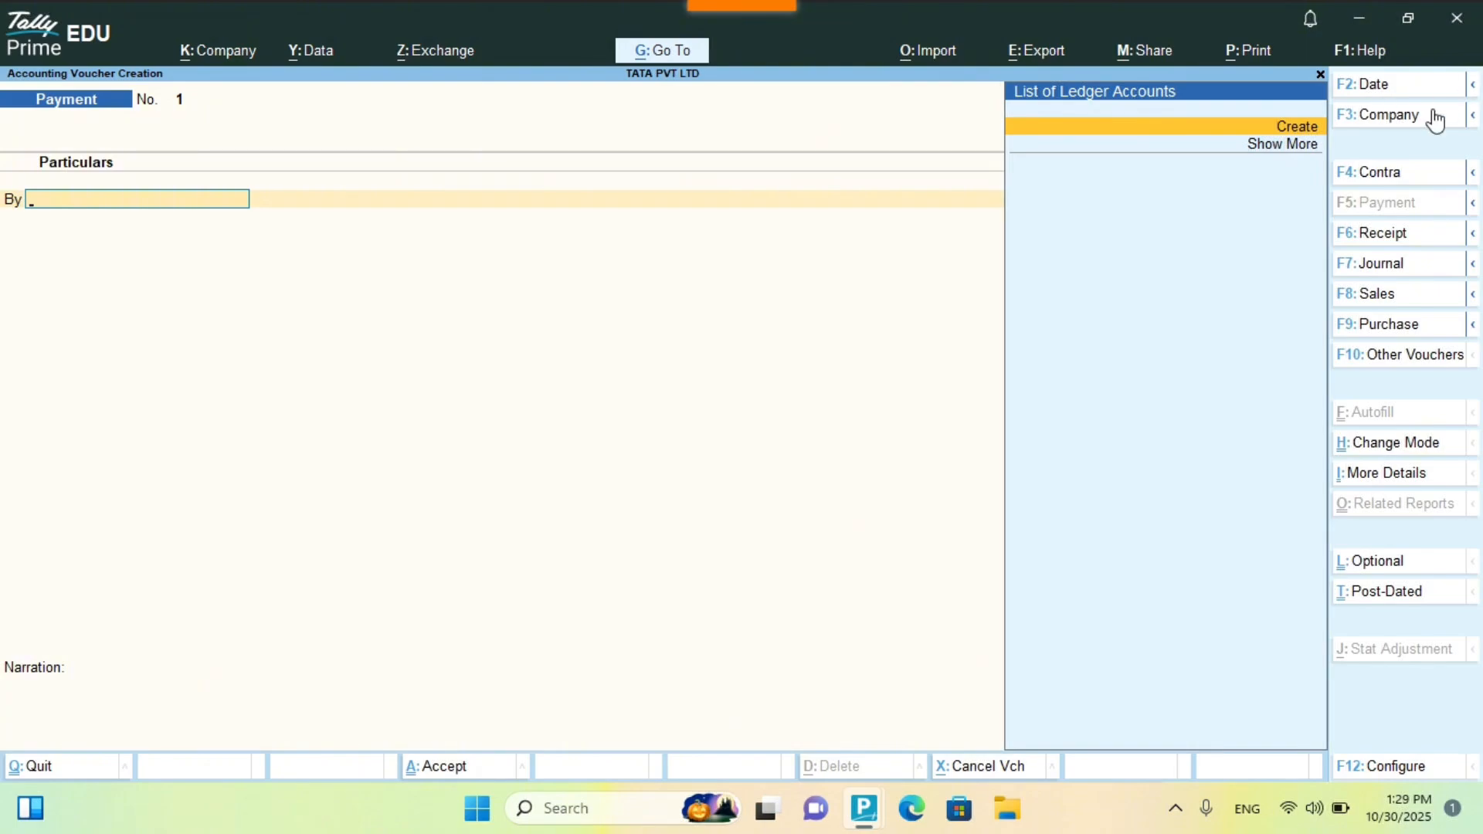
left_click(1473, 116)
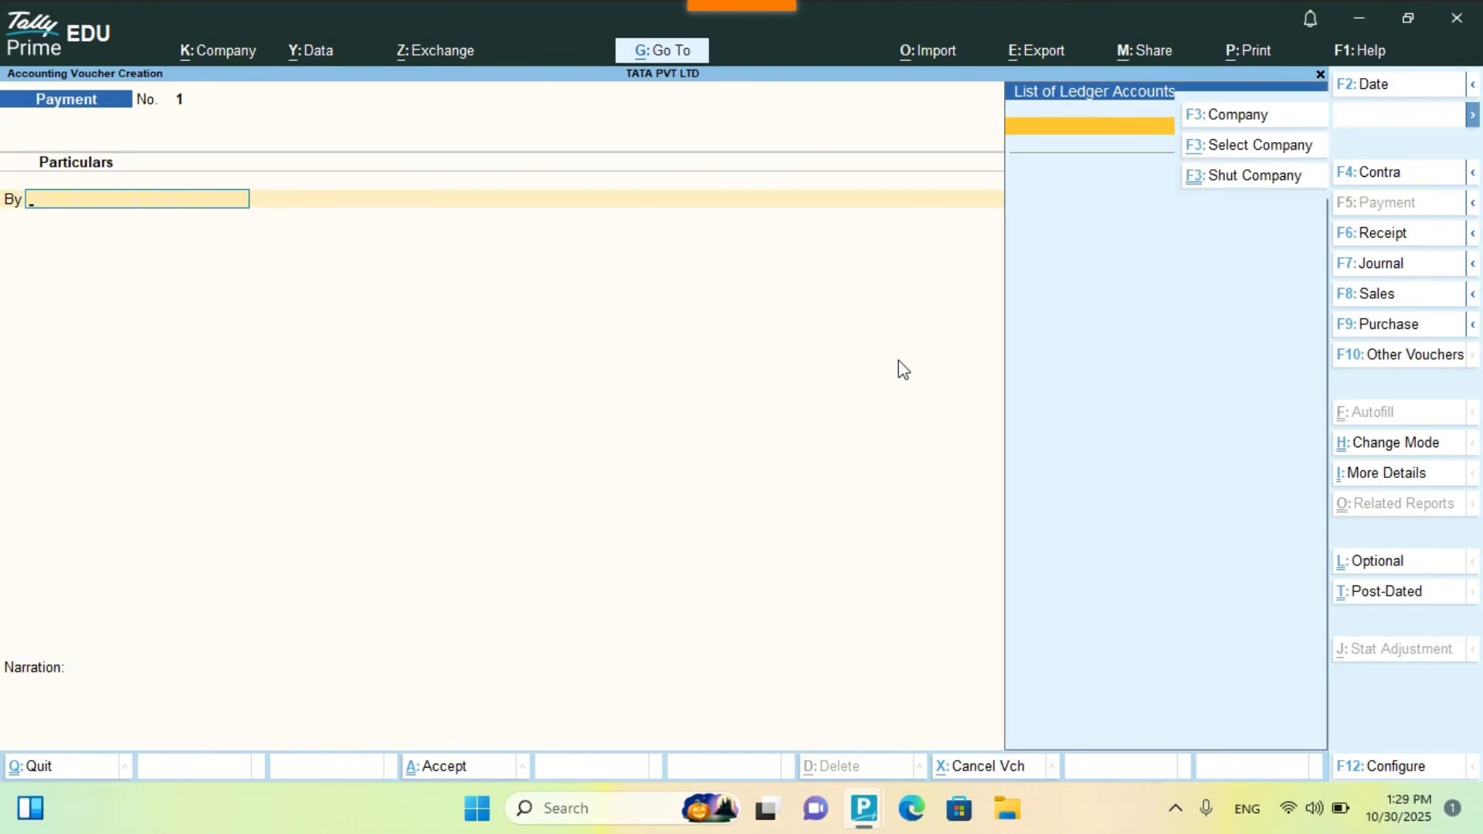
left_click(794, 403)
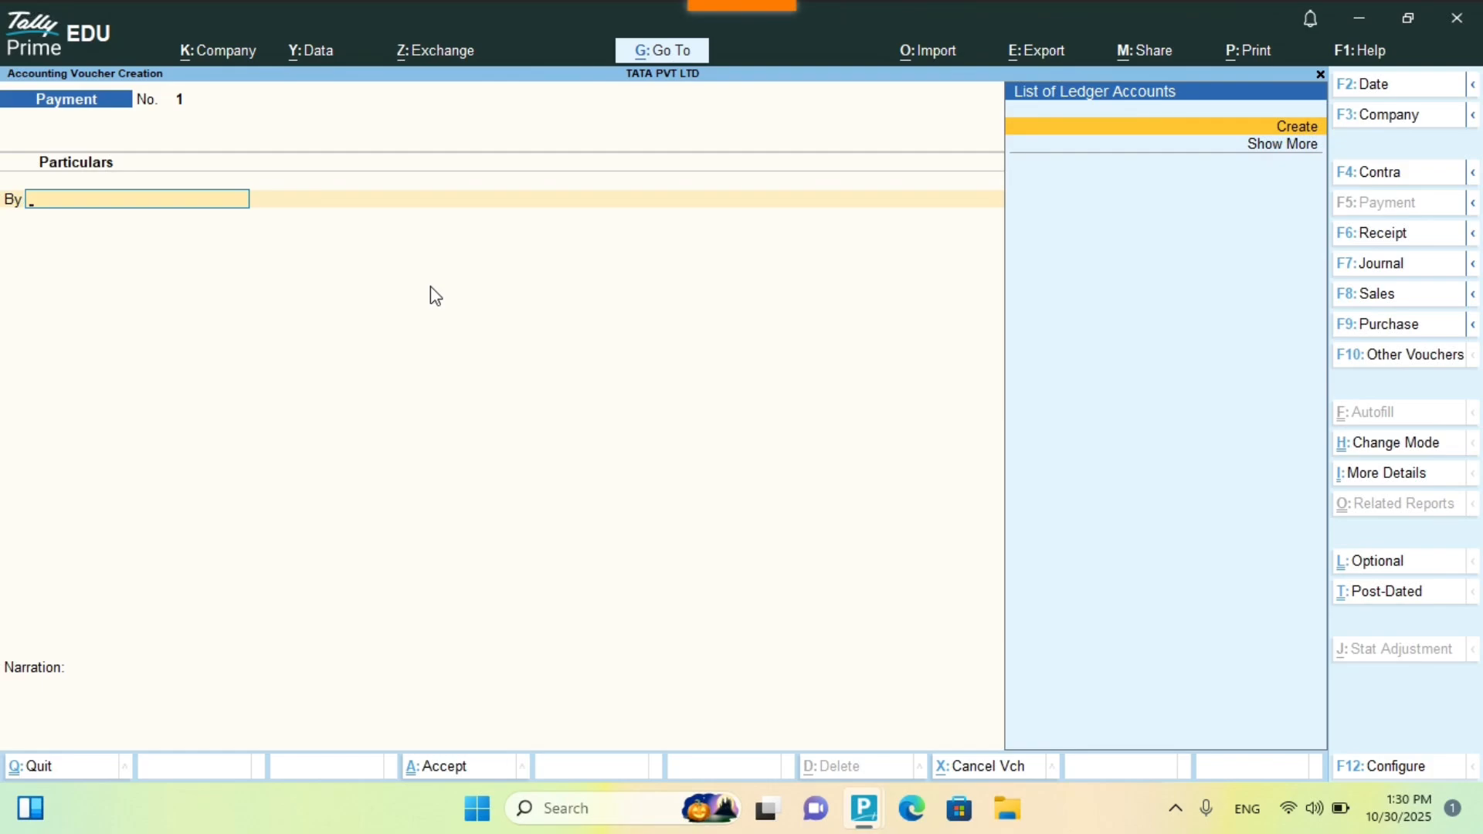
- Switch to a Receipt voucher and start a new ledger named Captial Ac under the Capital Account group
left_click(1399, 234)
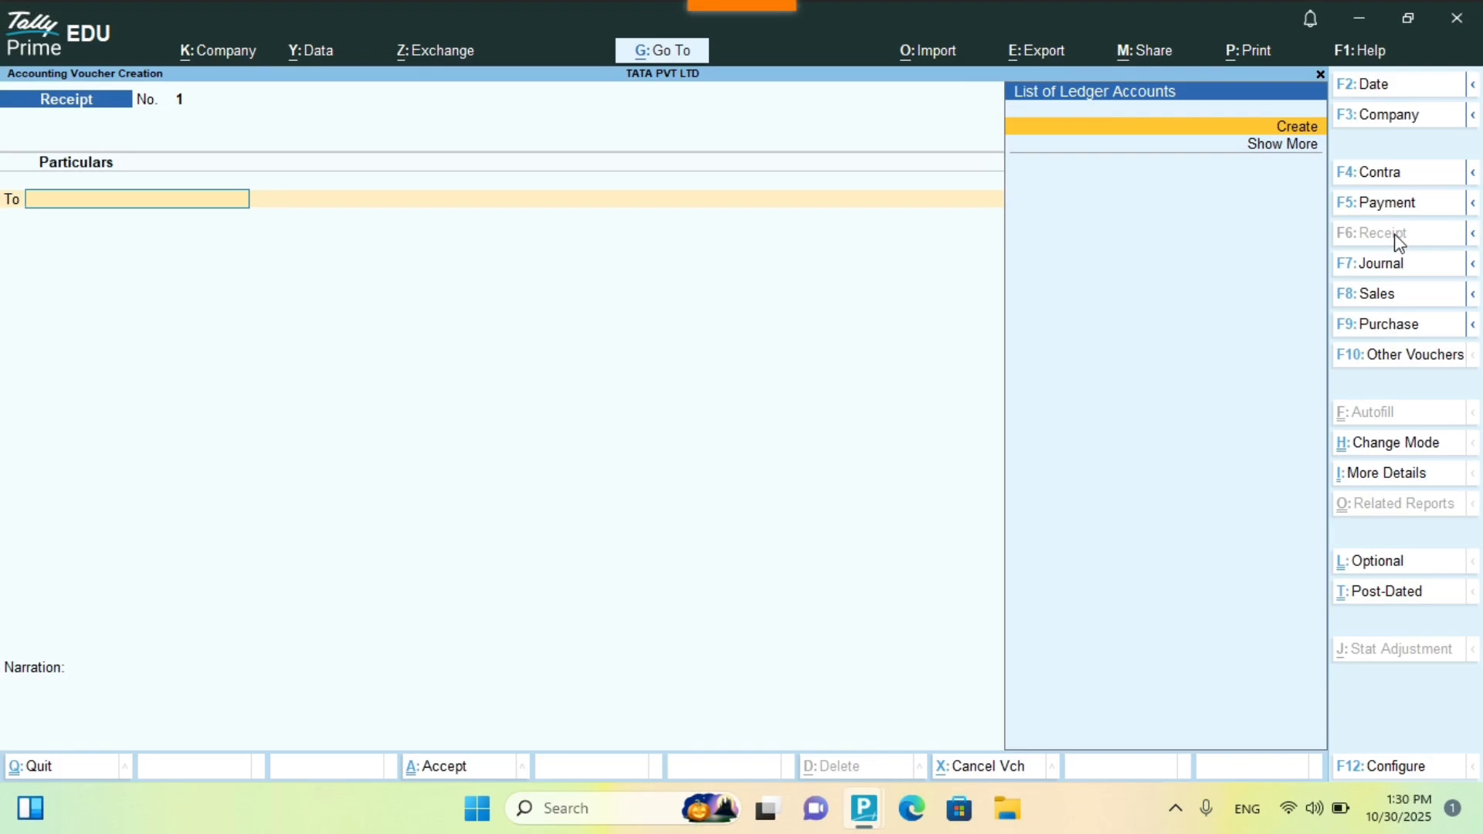
key("alt+c")
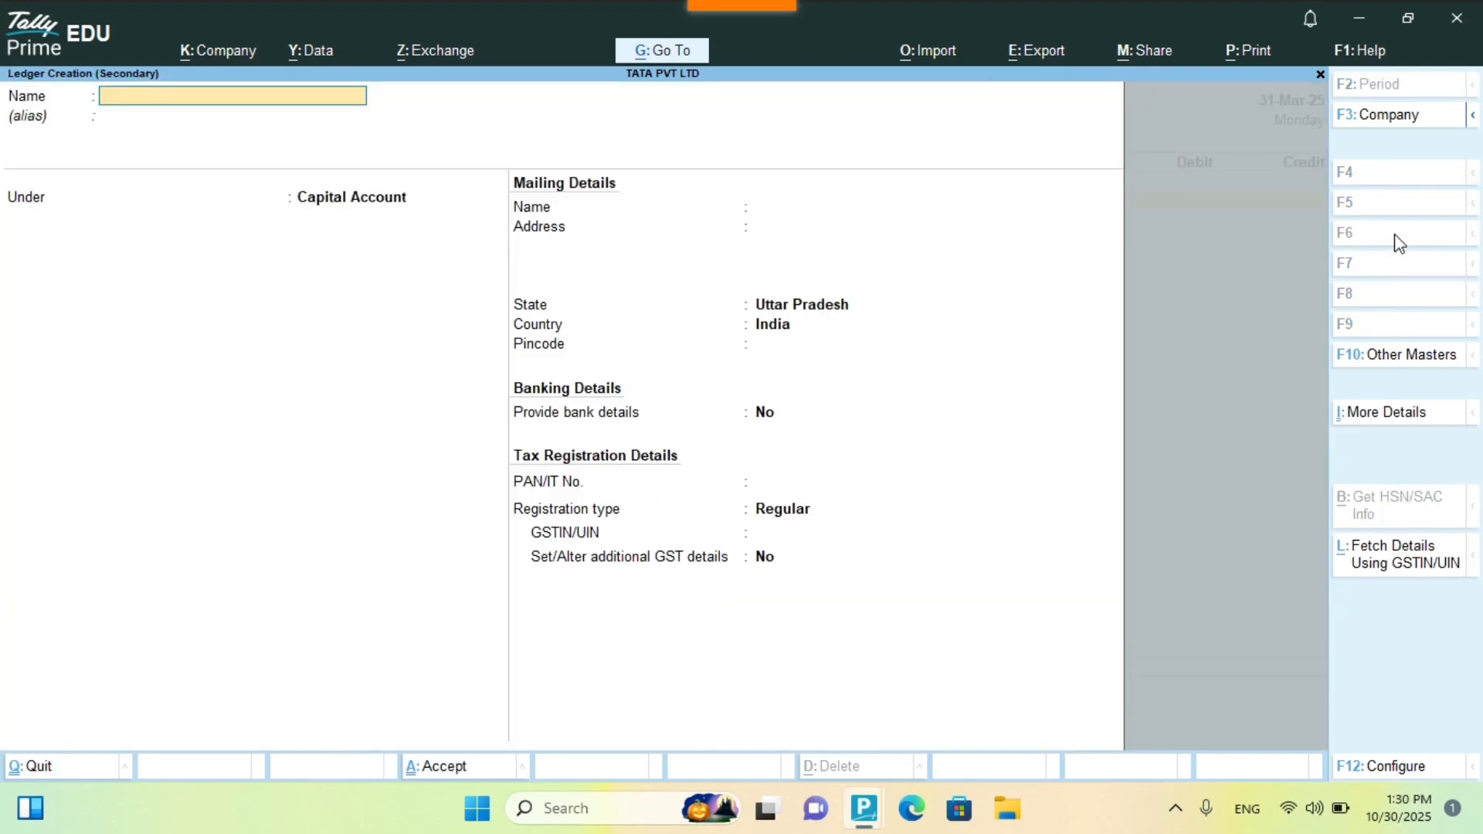
type("Captial Ac")
key("Return")
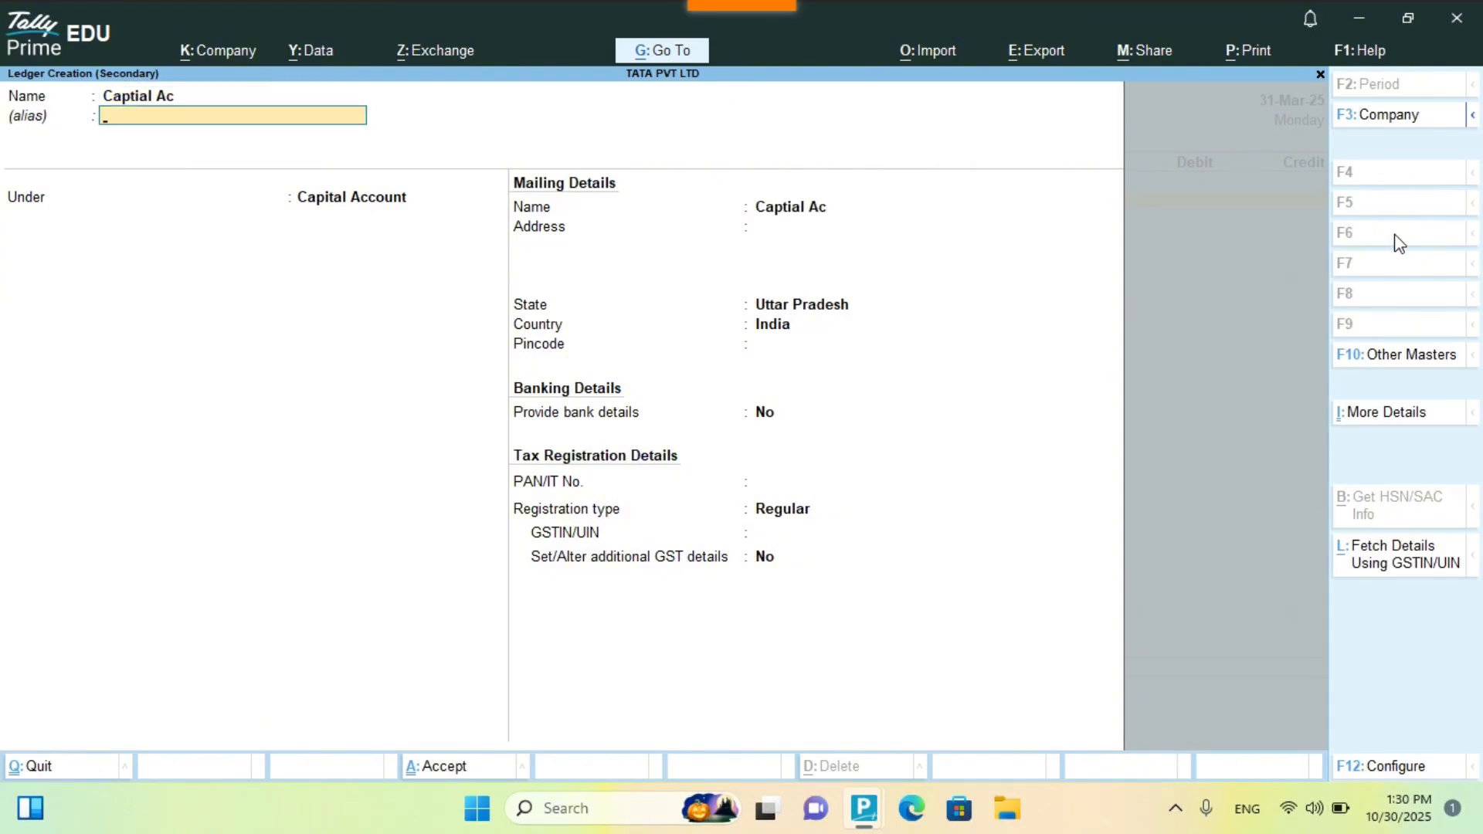
key("Return")
key("Return")
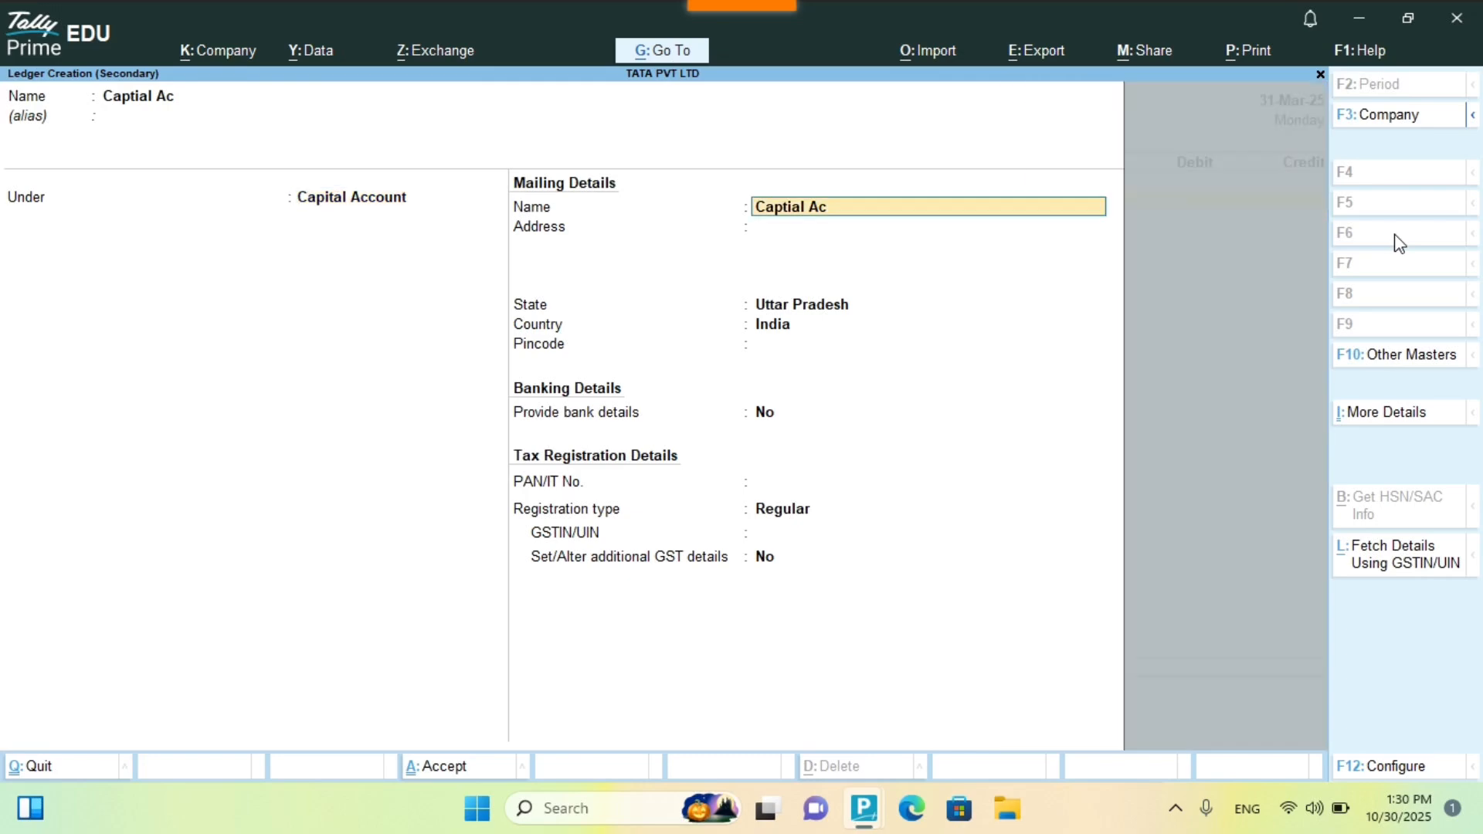
- Keep the new ledger's default mailing, banking and tax registration details and save it into the receipt voucher
key("Return")
key("Return")
key("Return")
key("Return")
key("Return")
key("Return")
key("Return")
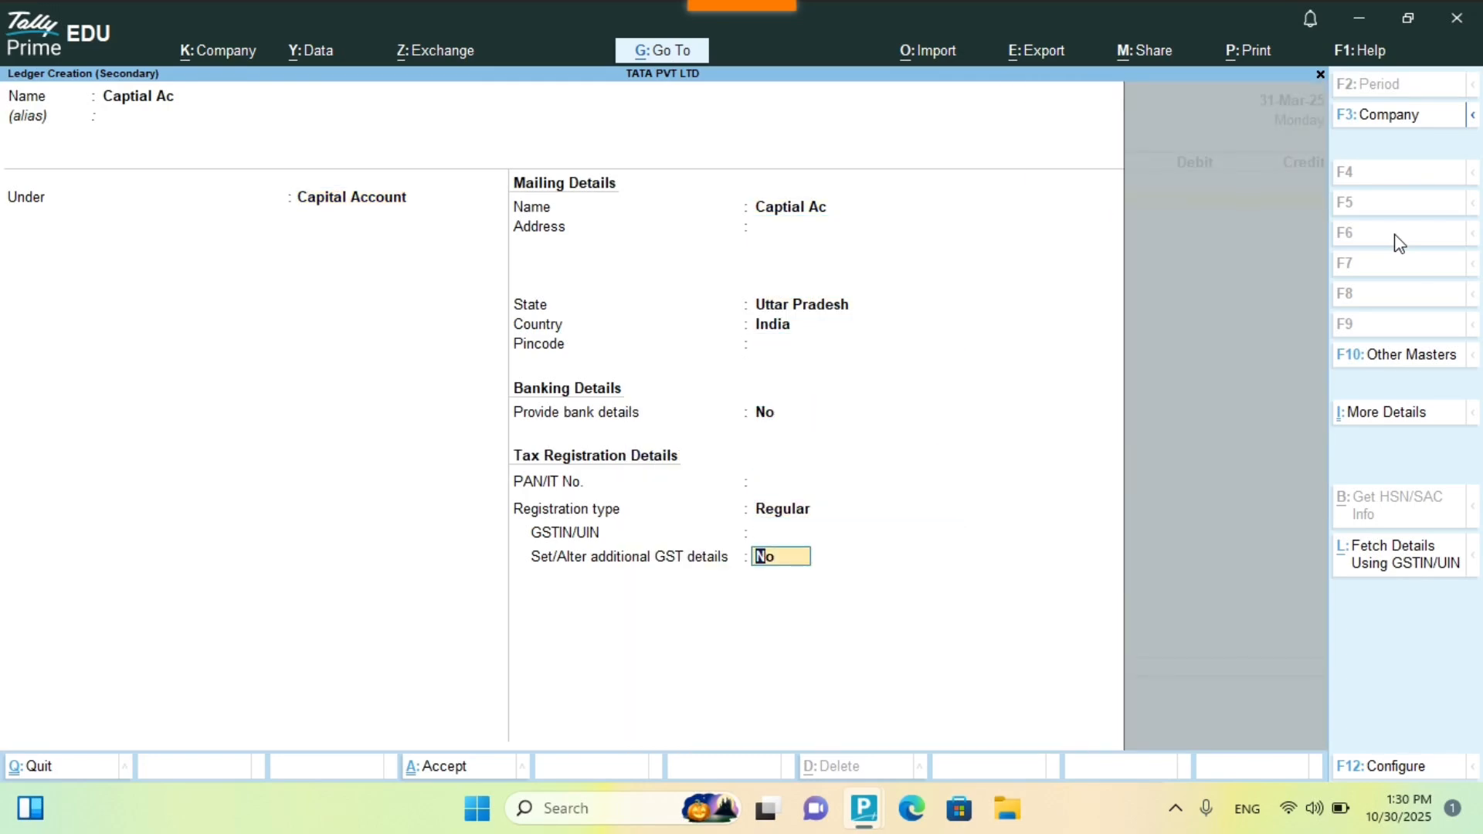
key("Return")
key("Return")
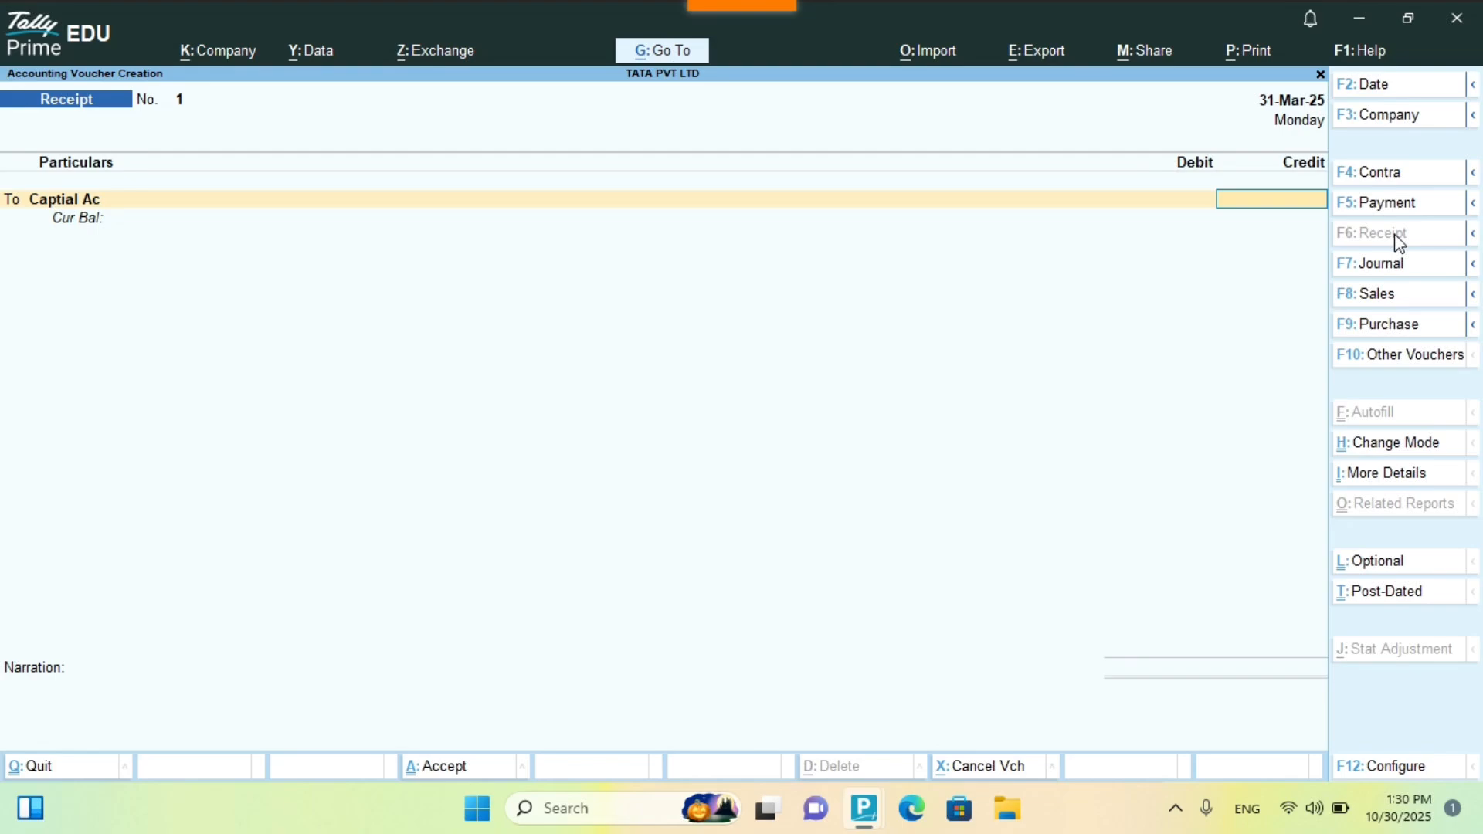
- Credit the Captial Ac ledger with 1000000 in the receipt voucher
type("1000000")
key("Return")
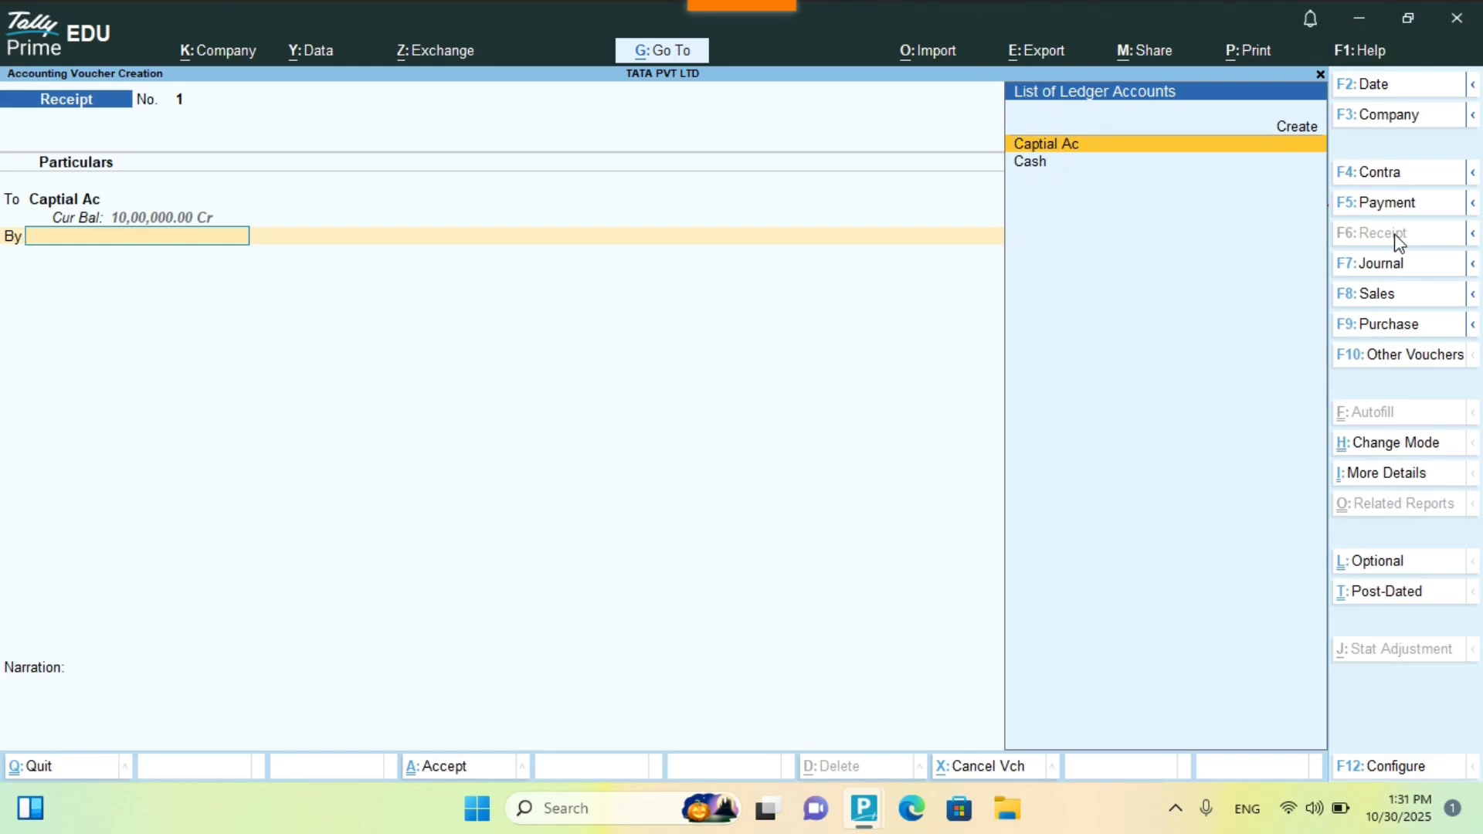
- Try to debit Cash with 10,00,000 and save the receipt voucher
key("Down")
key("Return")
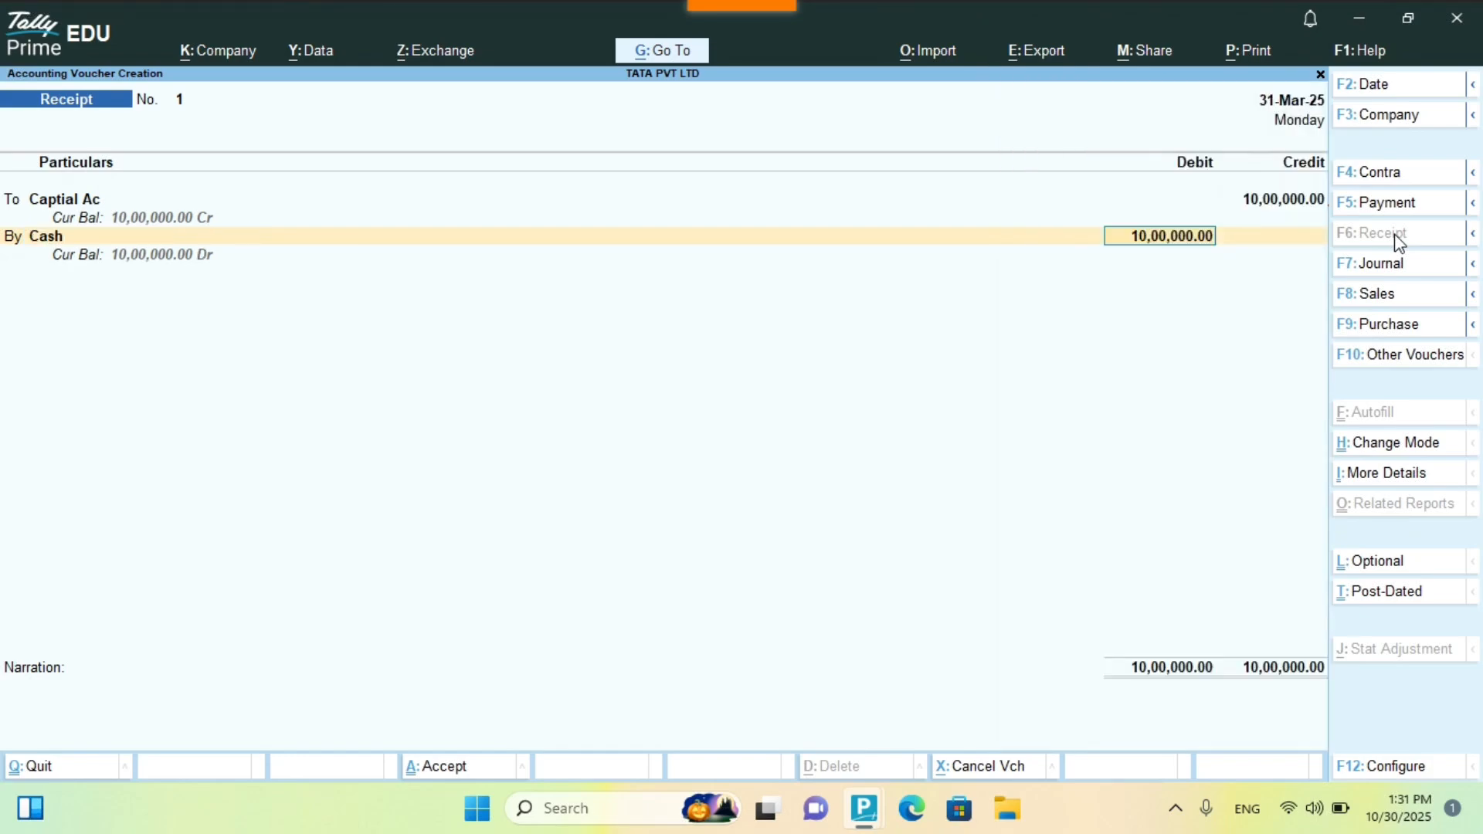
key("Return")
key("Return")
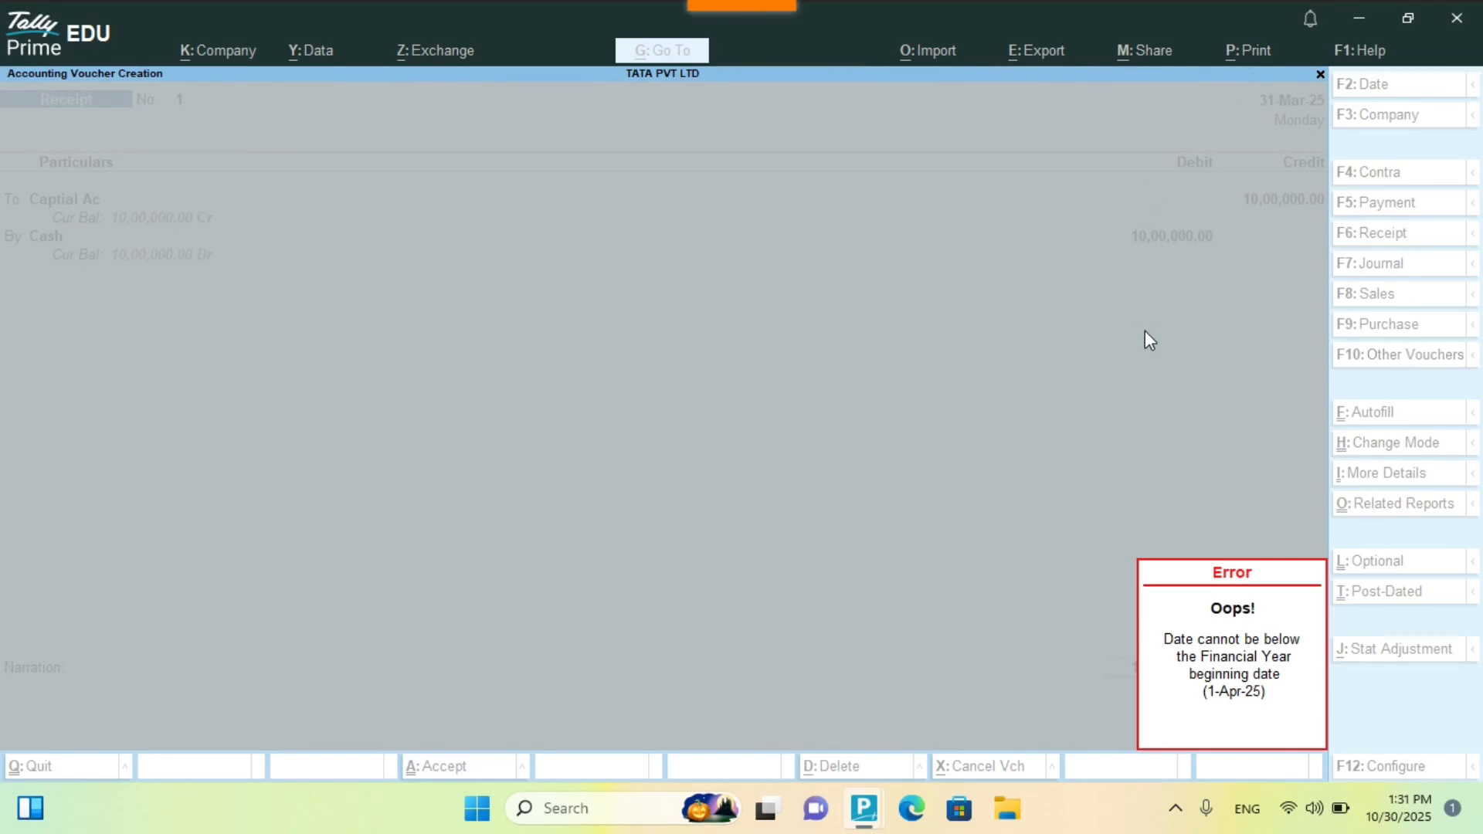
key("Escape")
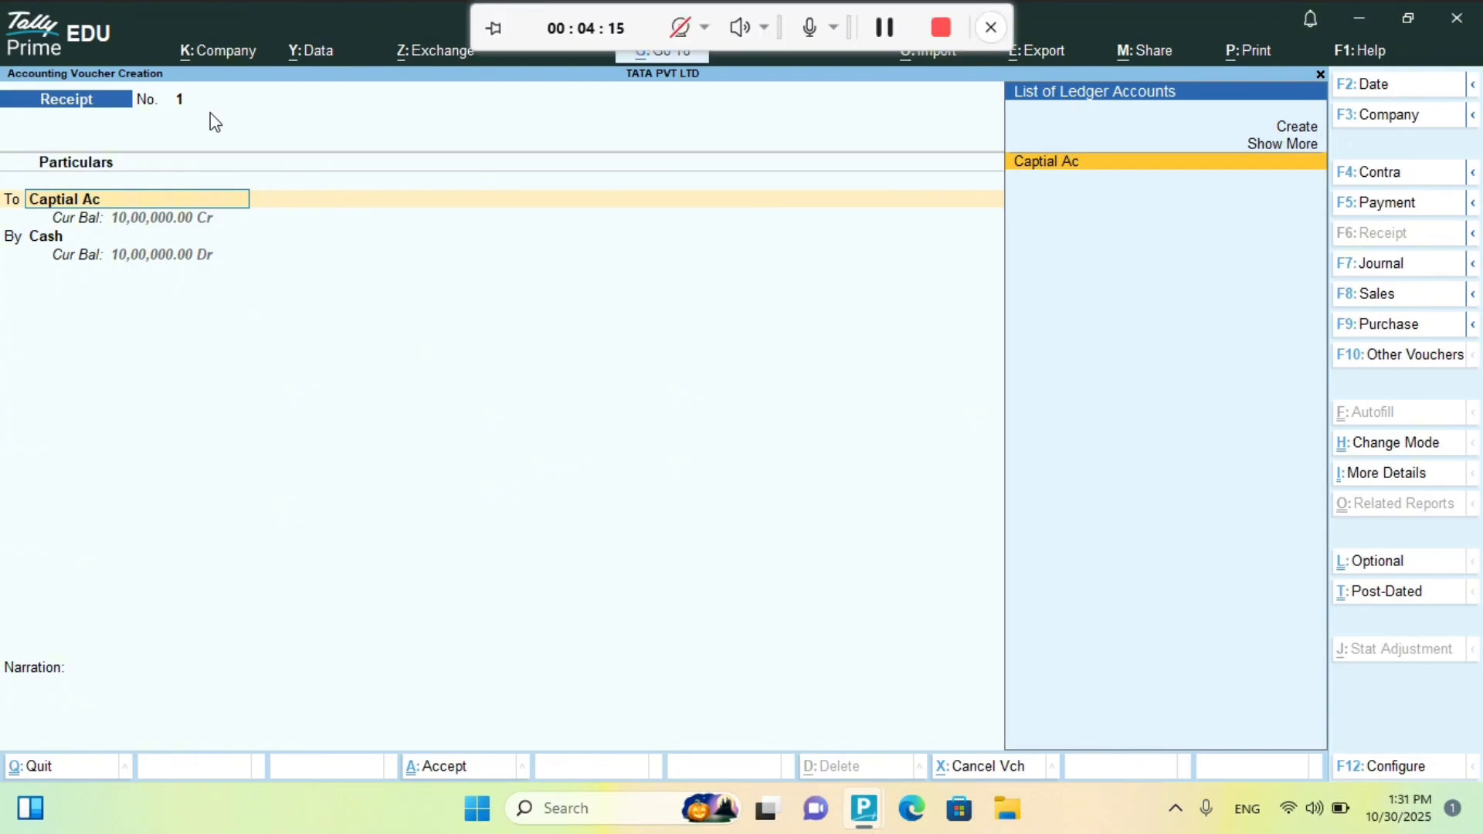
left_click(223, 48)
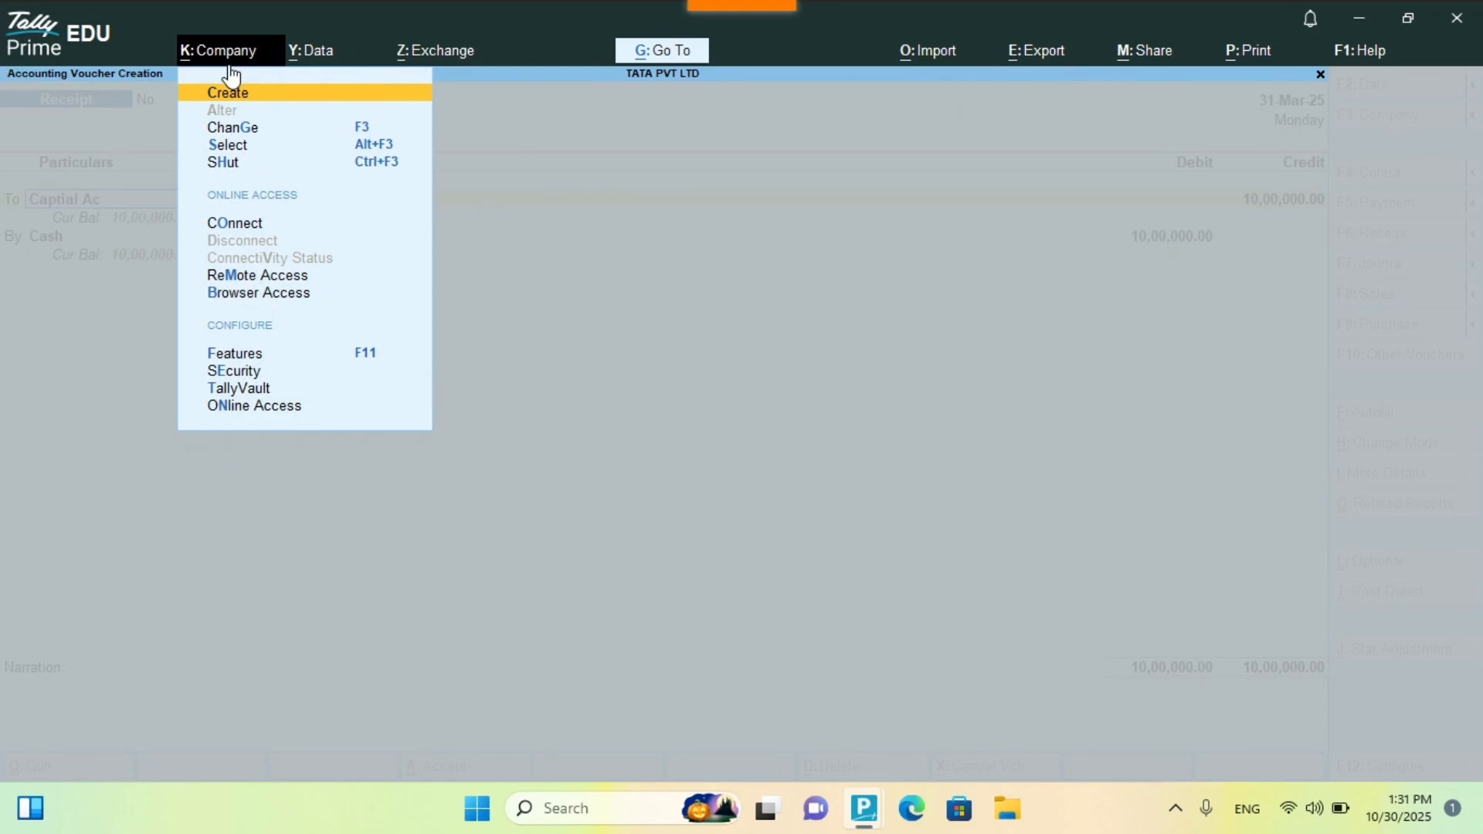
key("Down")
key("Up")
key("Down")
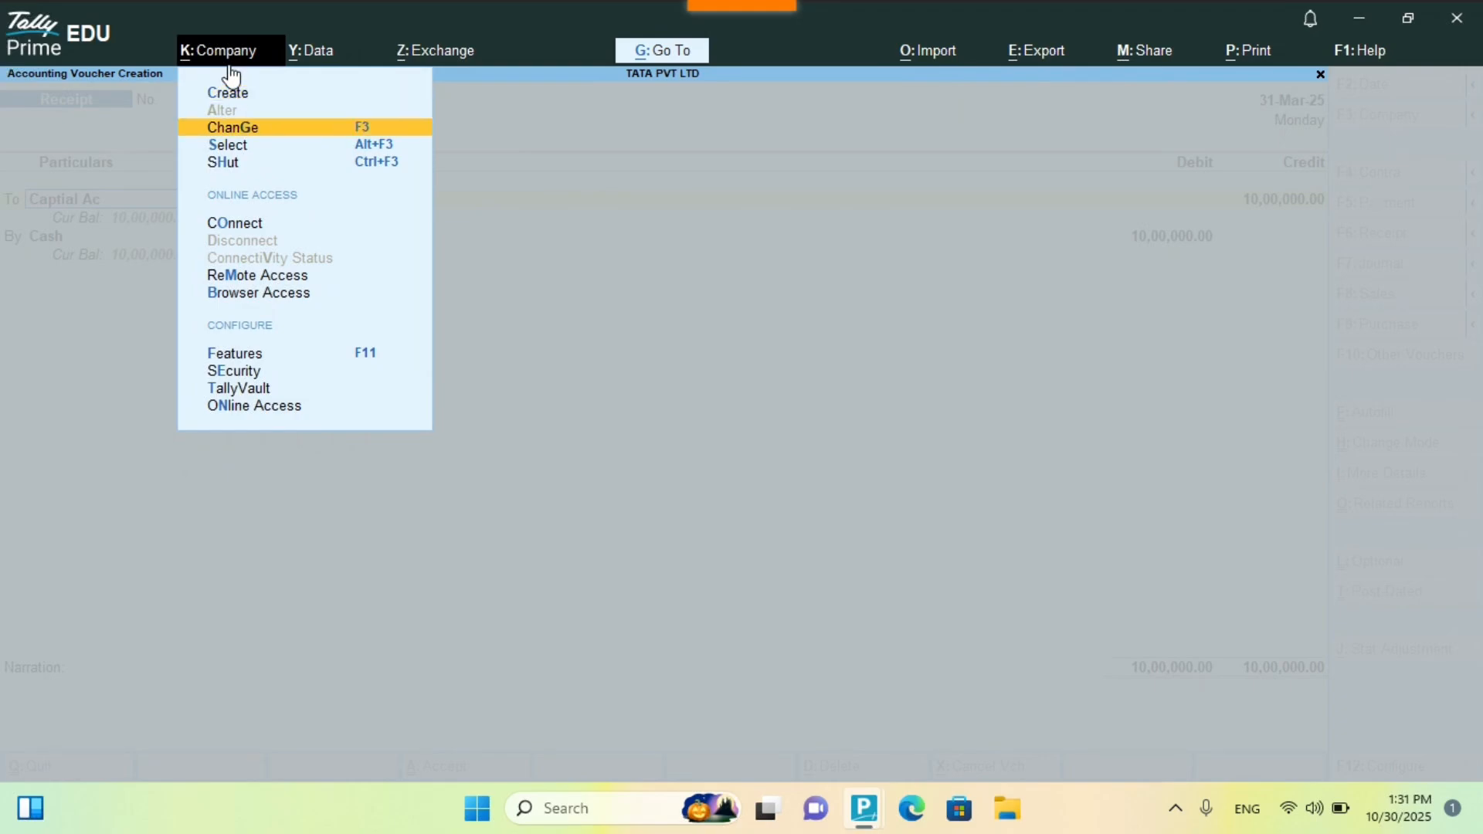
left_click(893, 305)
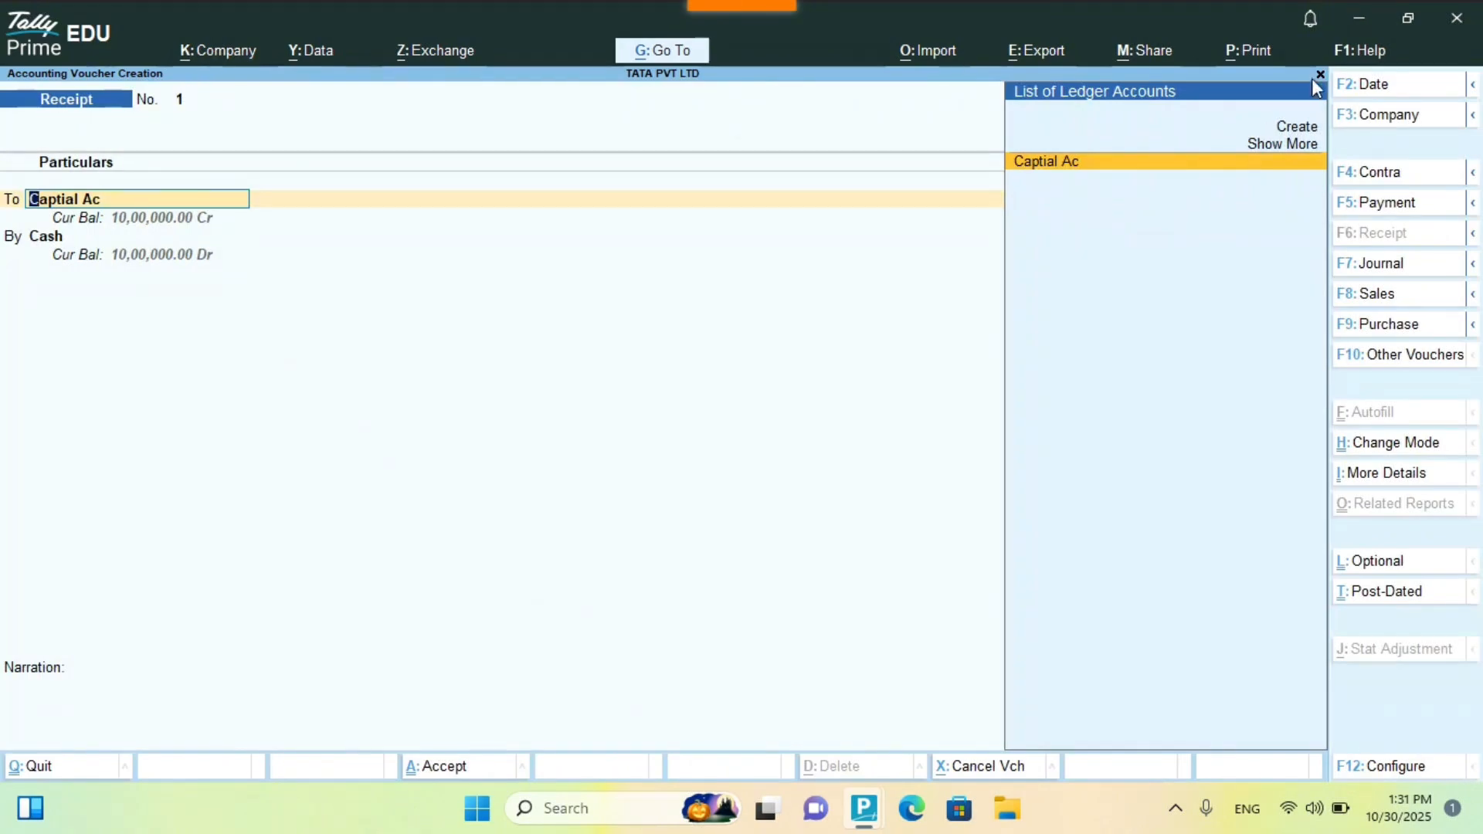
- Discard the unsaved receipt voucher and open the company TATA PVT LTD for alteration
left_click(1318, 75)
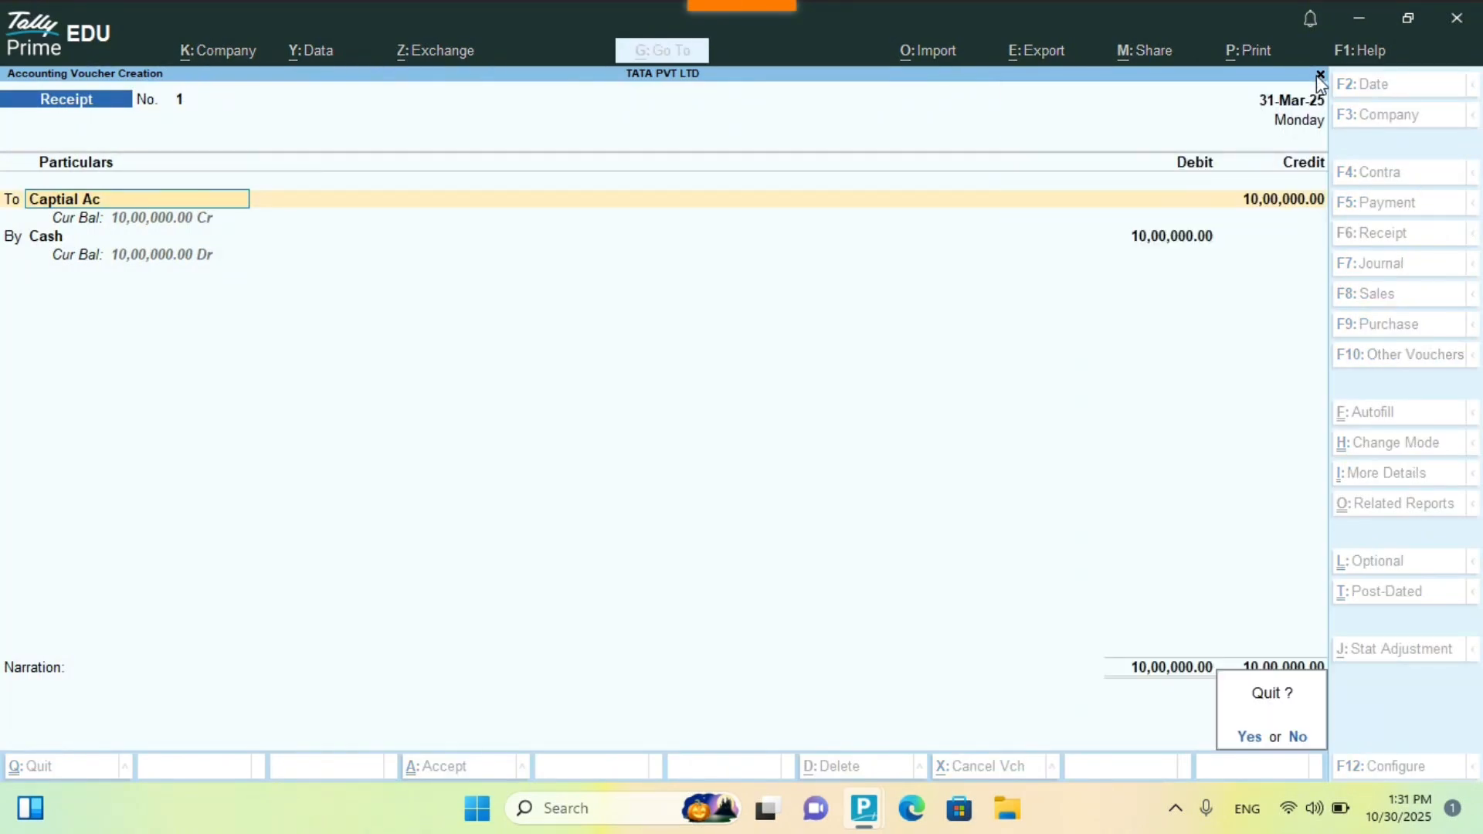
key("y")
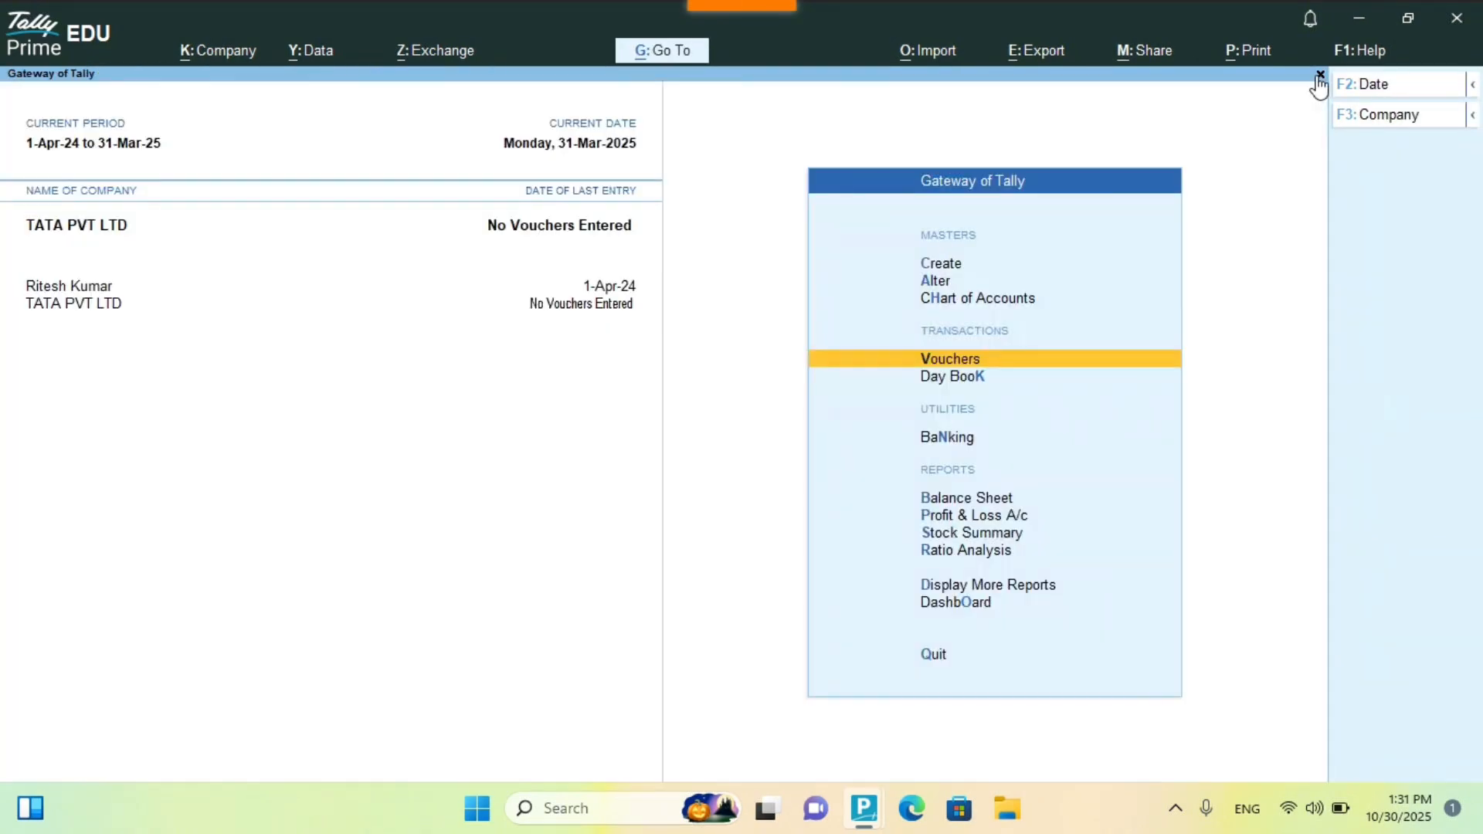
left_click(225, 53)
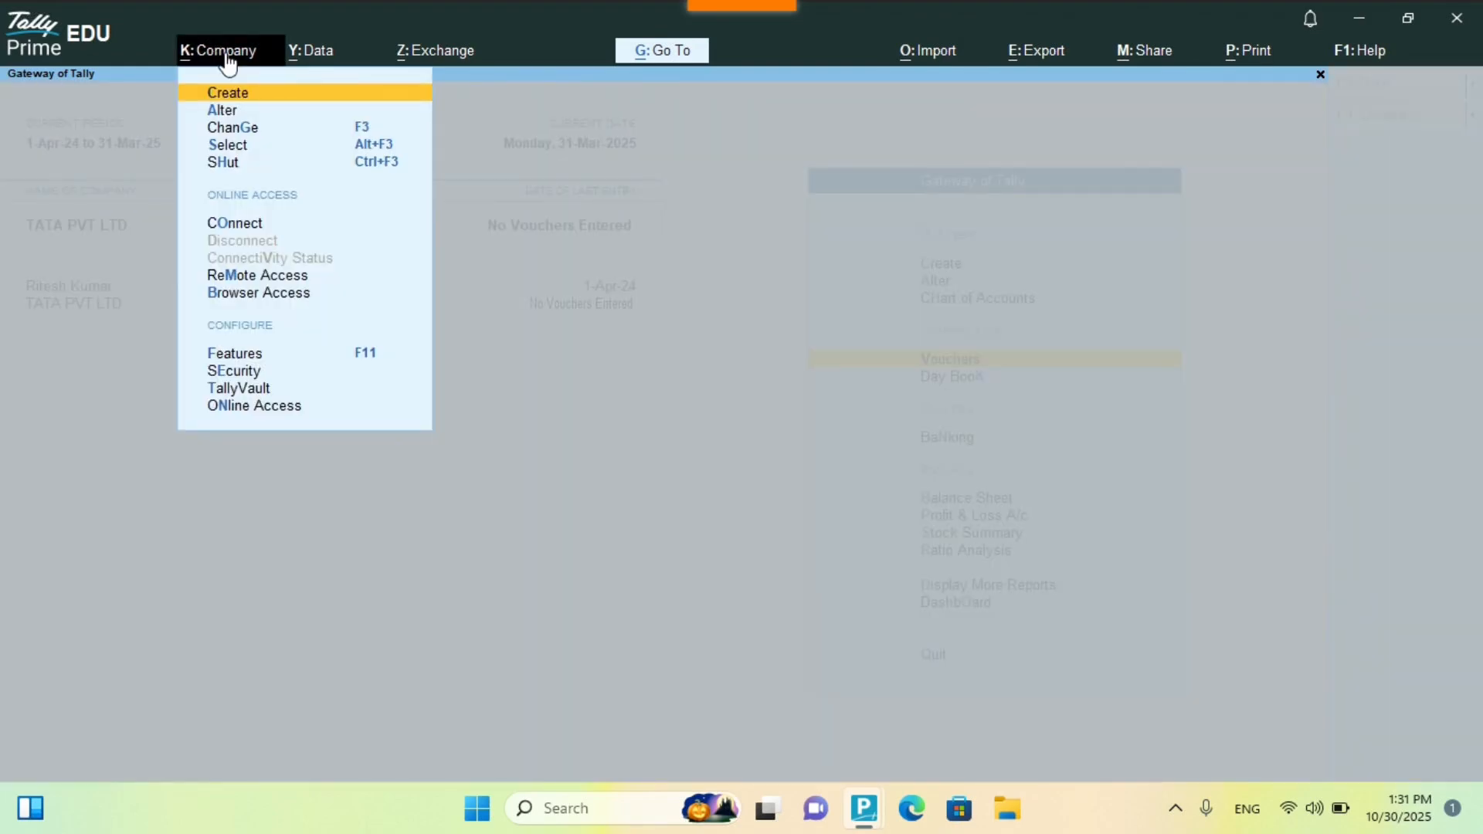
key("Down")
key("Return")
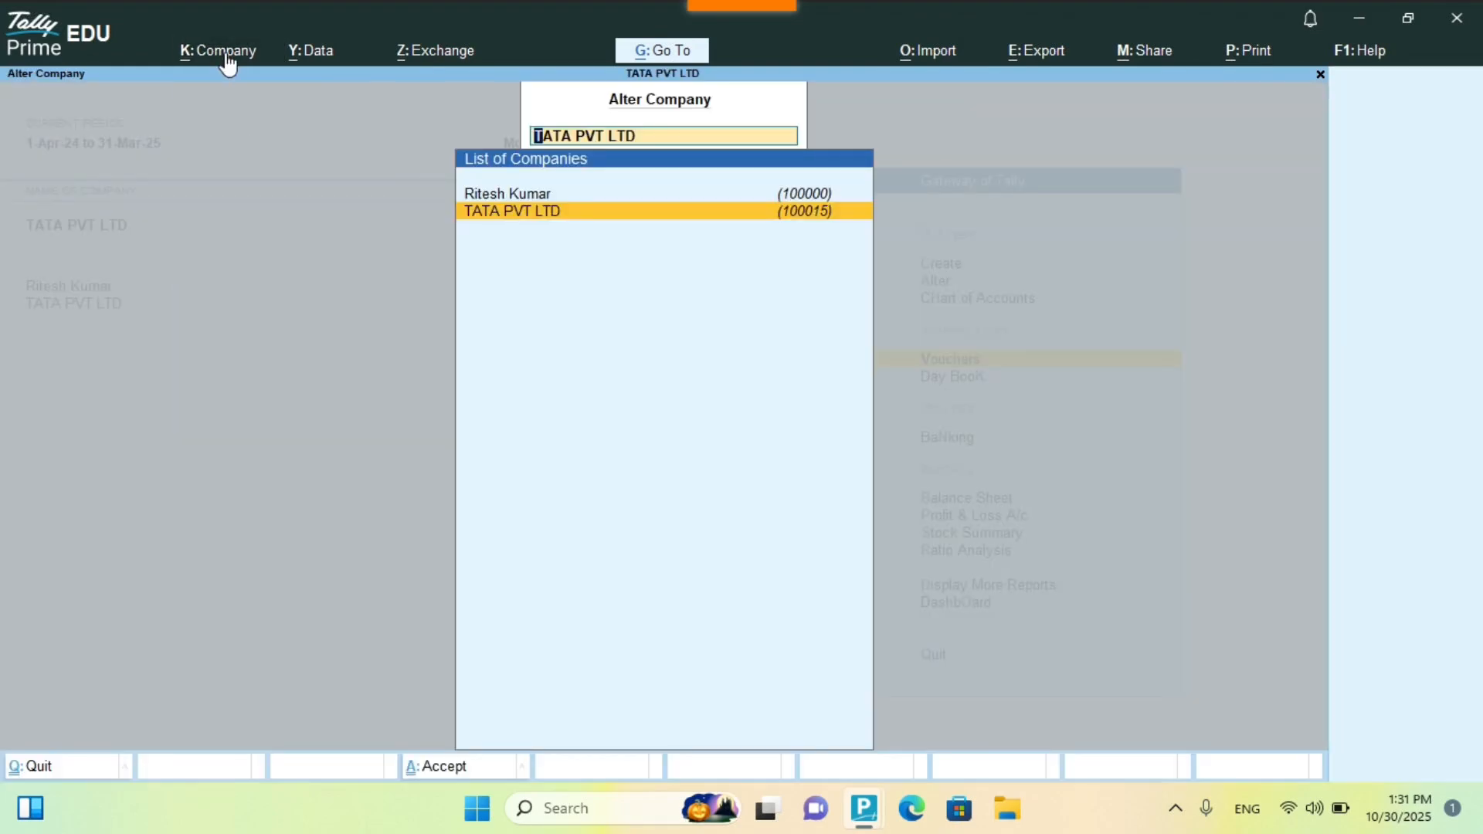
key("Return")
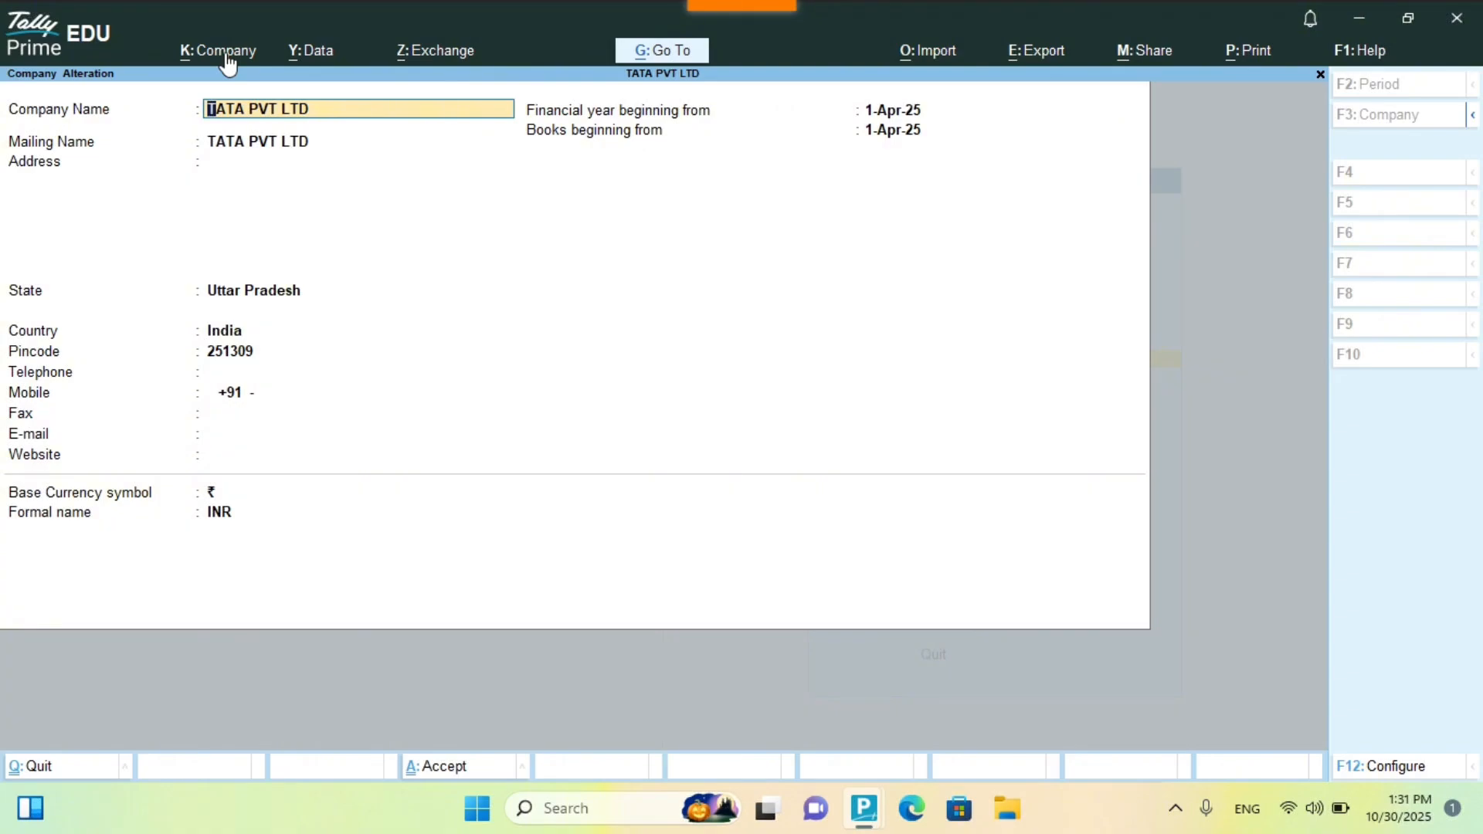
- Set the company's financial year beginning date to 1-Apr-24 and agree to proceed despite the data loss
key("Return")
key("Return")
key("Return")
key("Return")
key("Return")
key("Return")
key("Return")
key("Return")
key("Return")
key("Return")
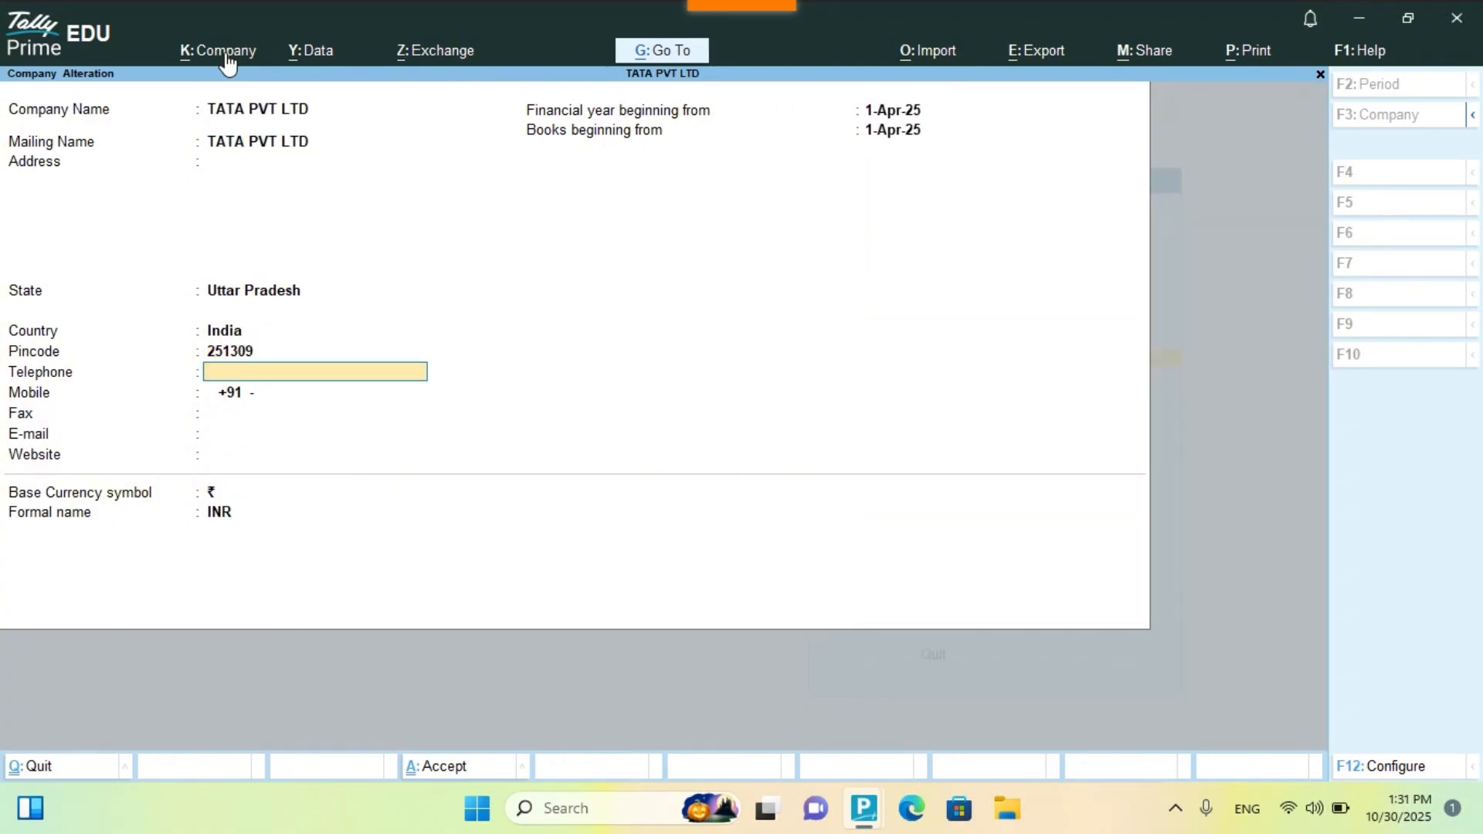
key("Return")
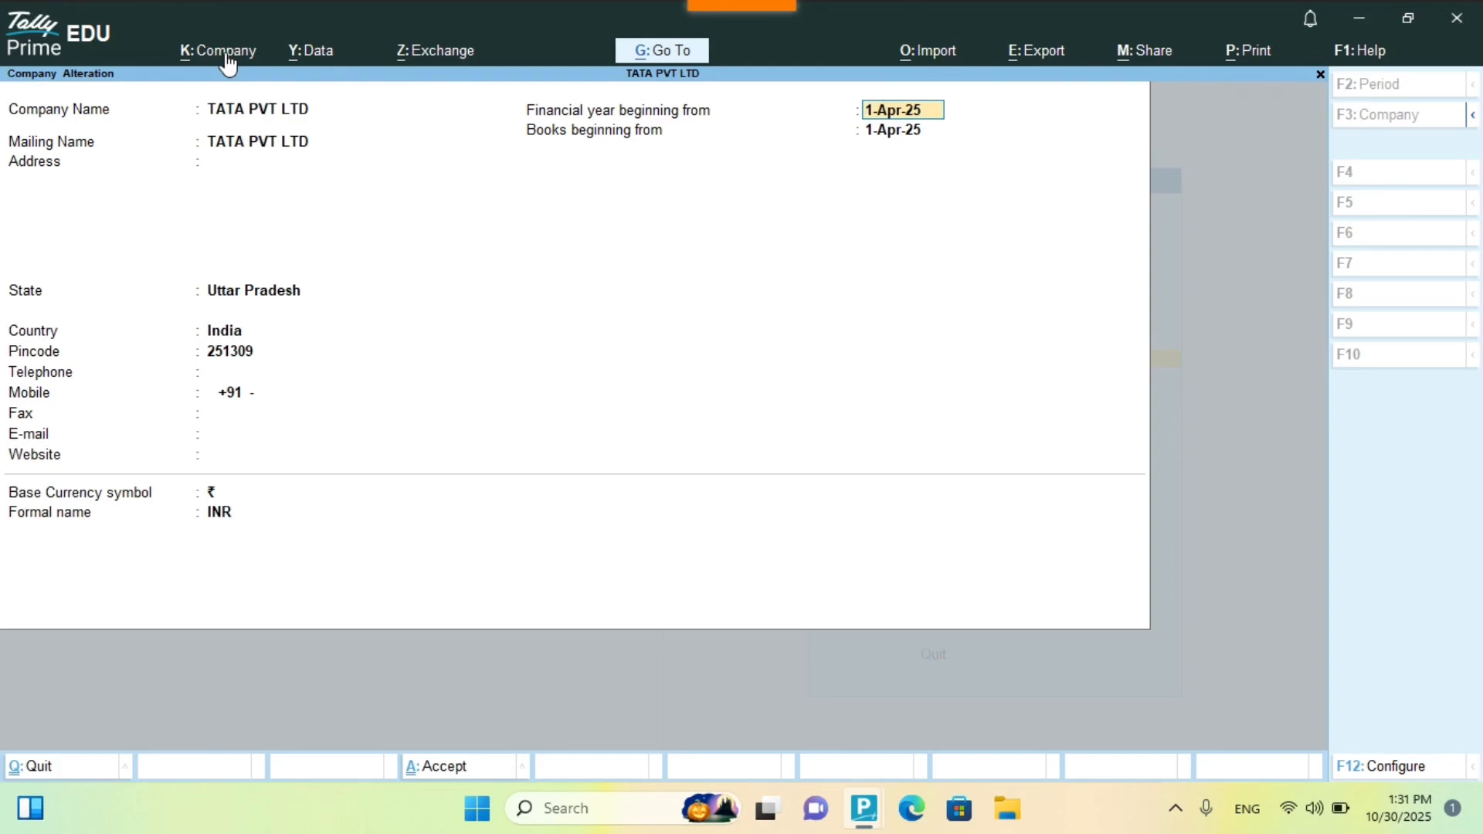
type("1 4 24")
key("Return")
key("y")
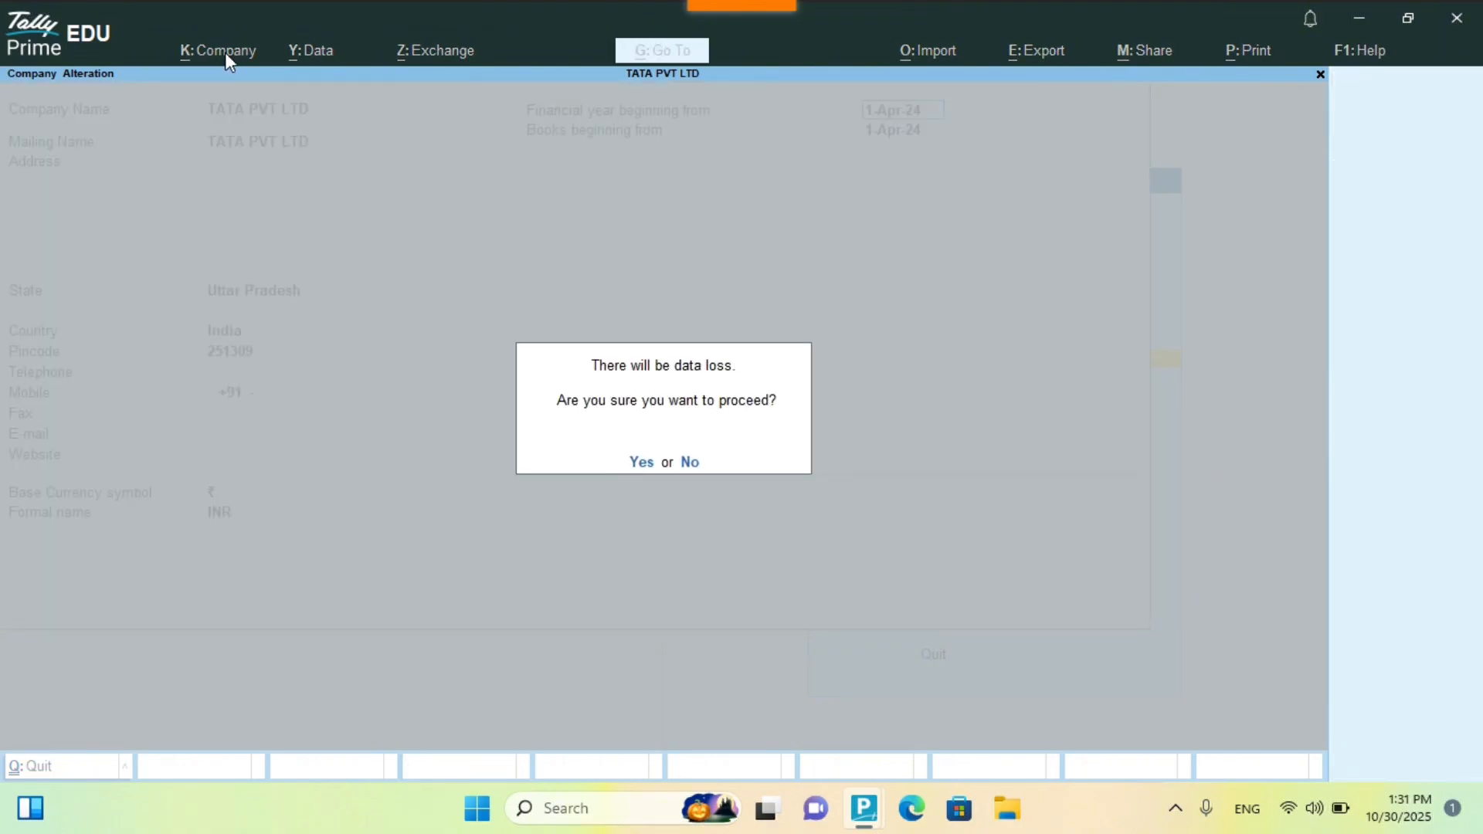
key("y")
- Keep the books beginning date and base currency details, save the altered company and return to the Gateway of Tally
key("Return")
key("Return")
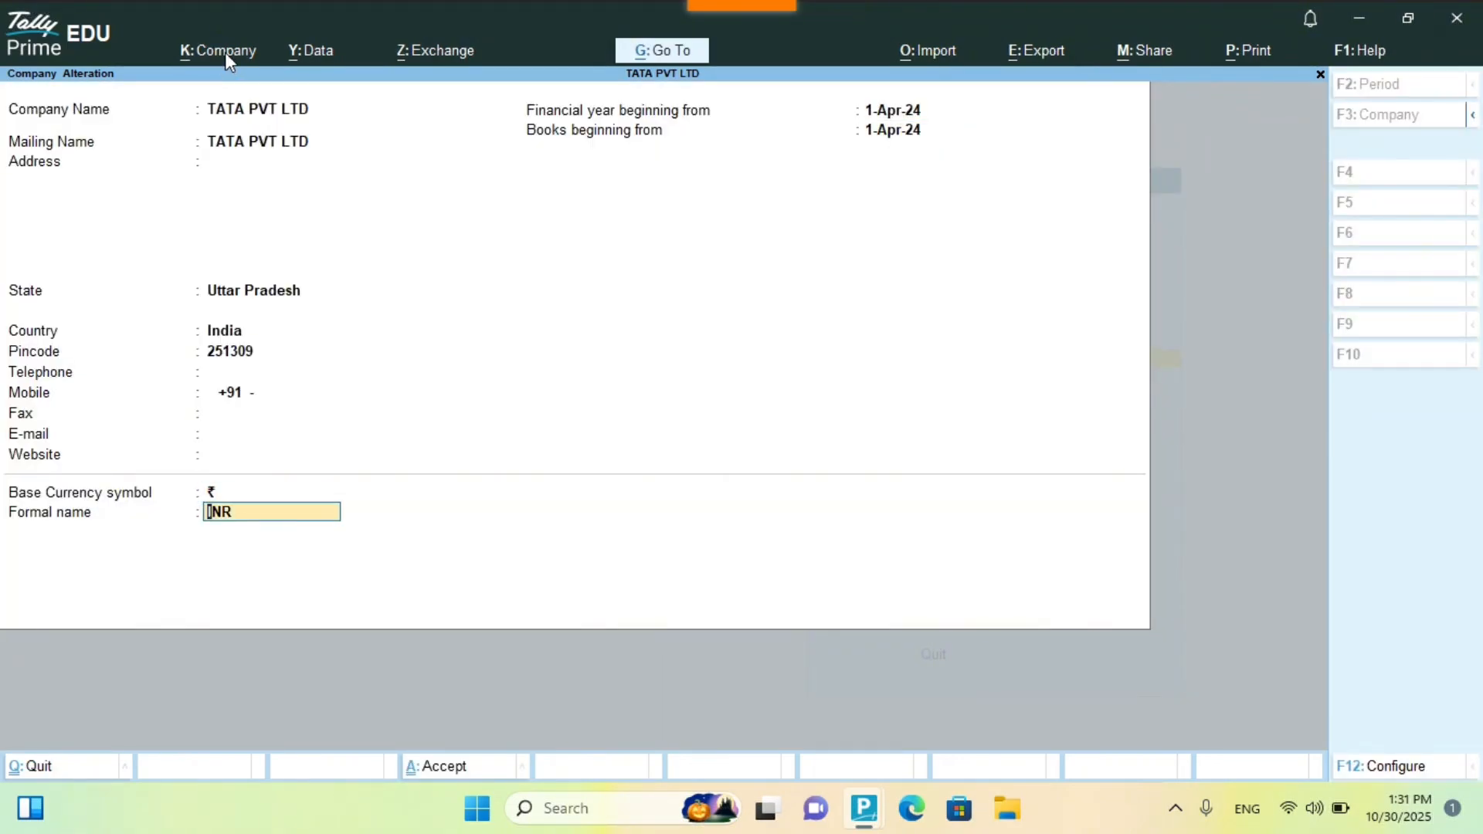
key("Return")
key("y")
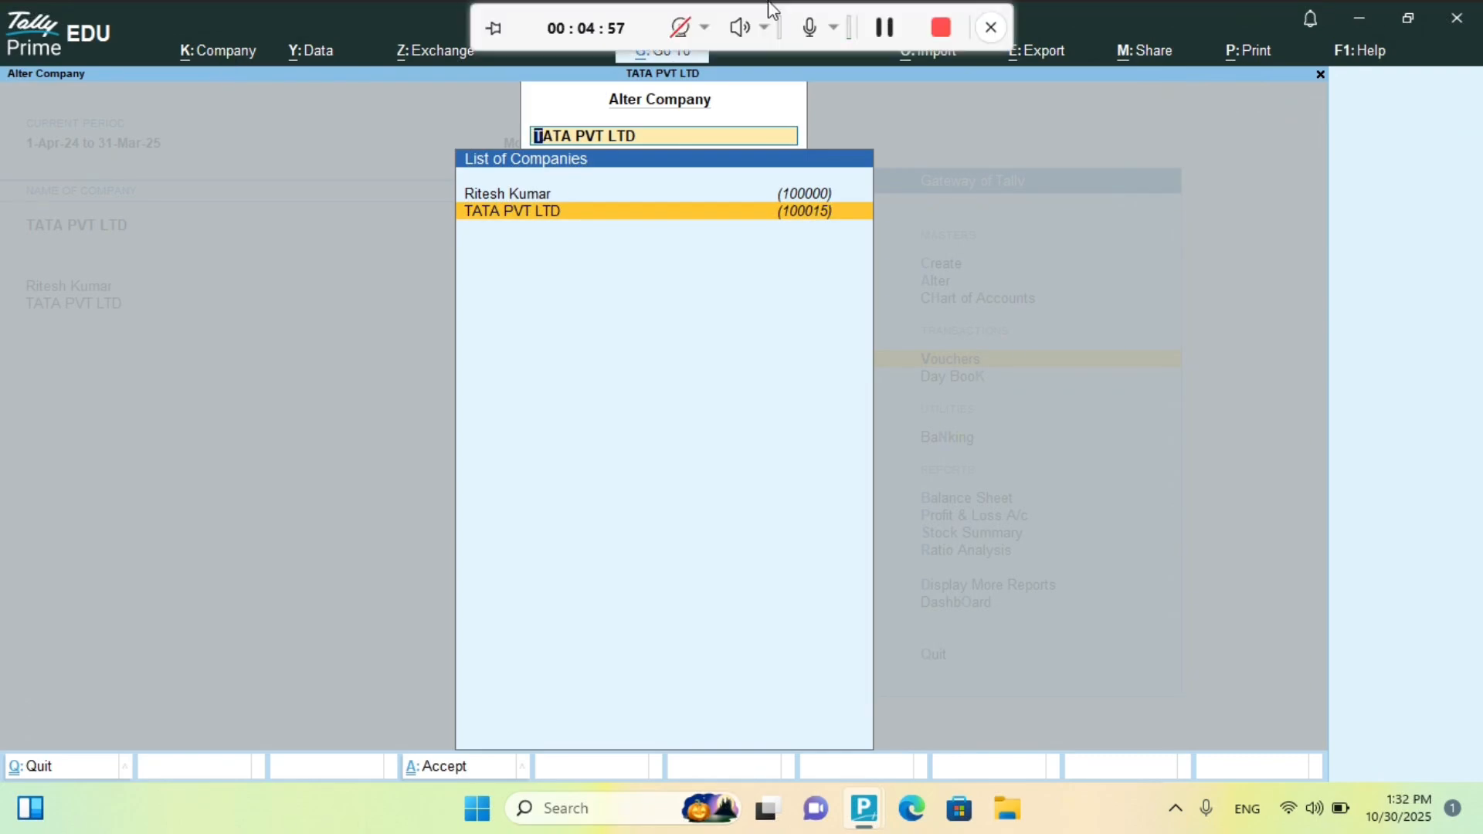
left_click(1320, 74)
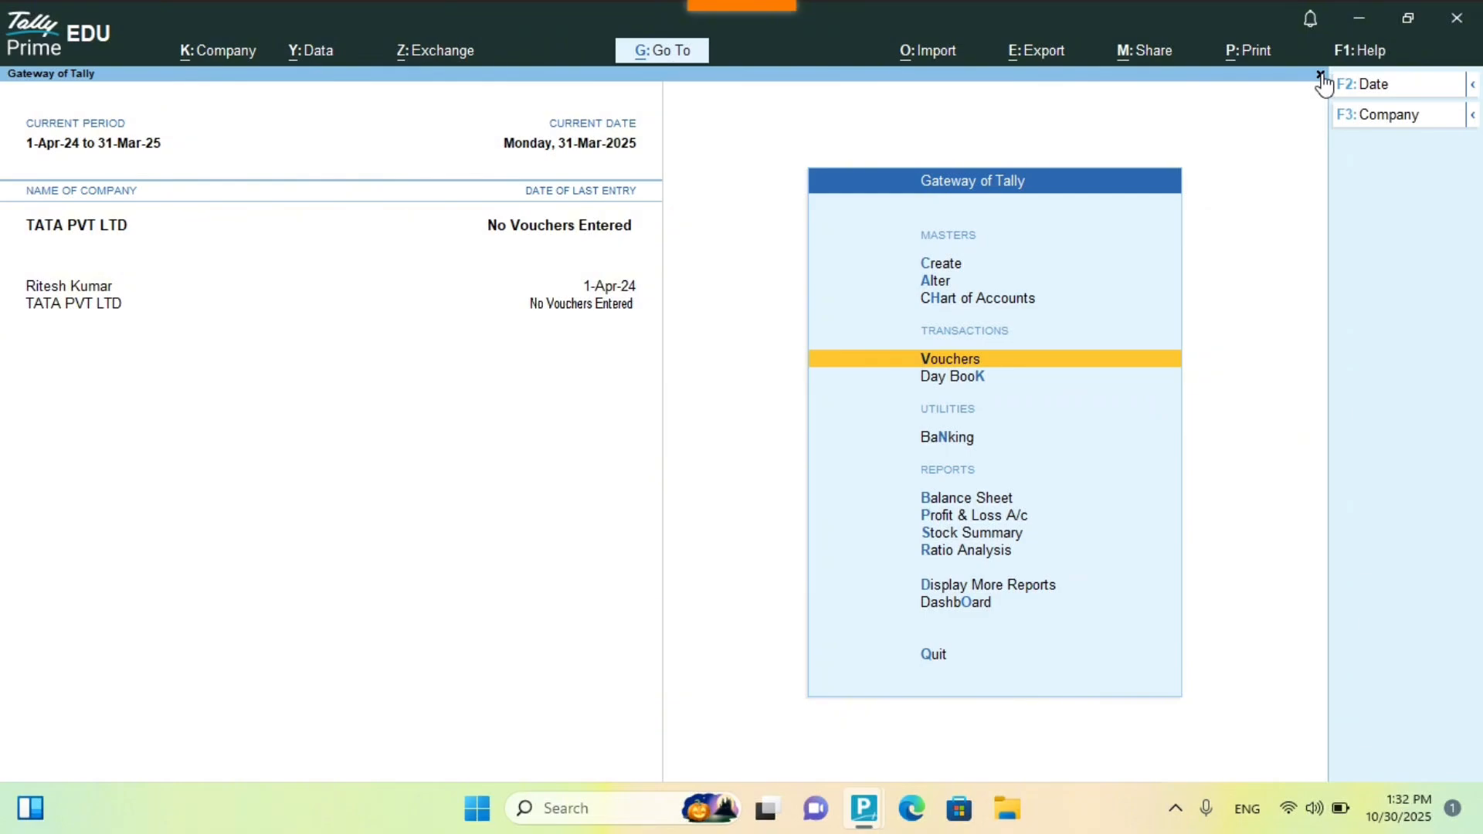
- Start a new receipt voucher and credit the Captial Ac ledger with 1000000
key("Return")
key("Return")
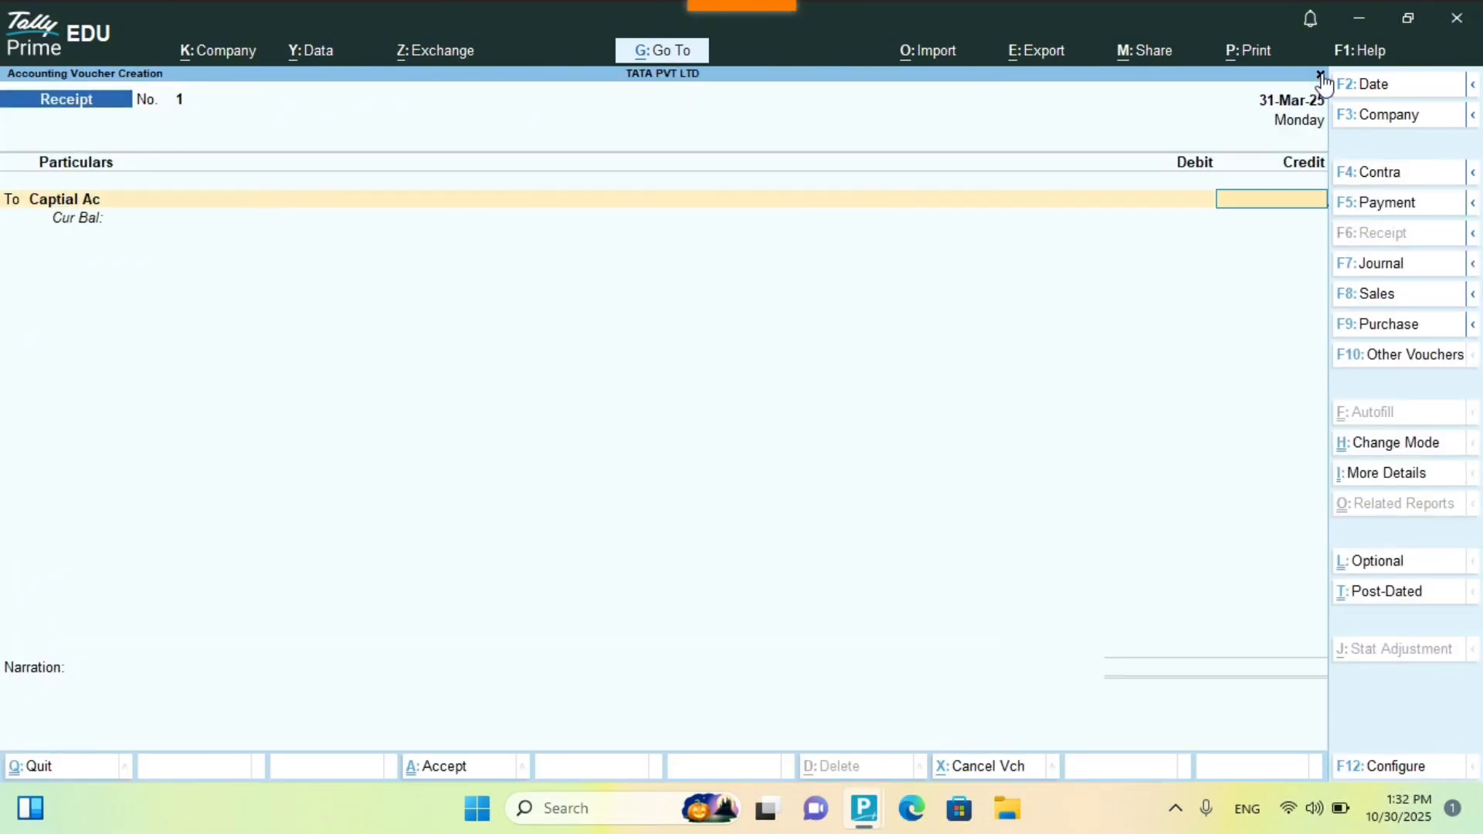
type("100000")
key("BackSpace")
key("BackSpace")
key("BackSpace")
key("BackSpace")
type("00000")
key("Return")
- Debit Cash with the full 10,00,000 and save the receipt voucher without a narration
key("Down")
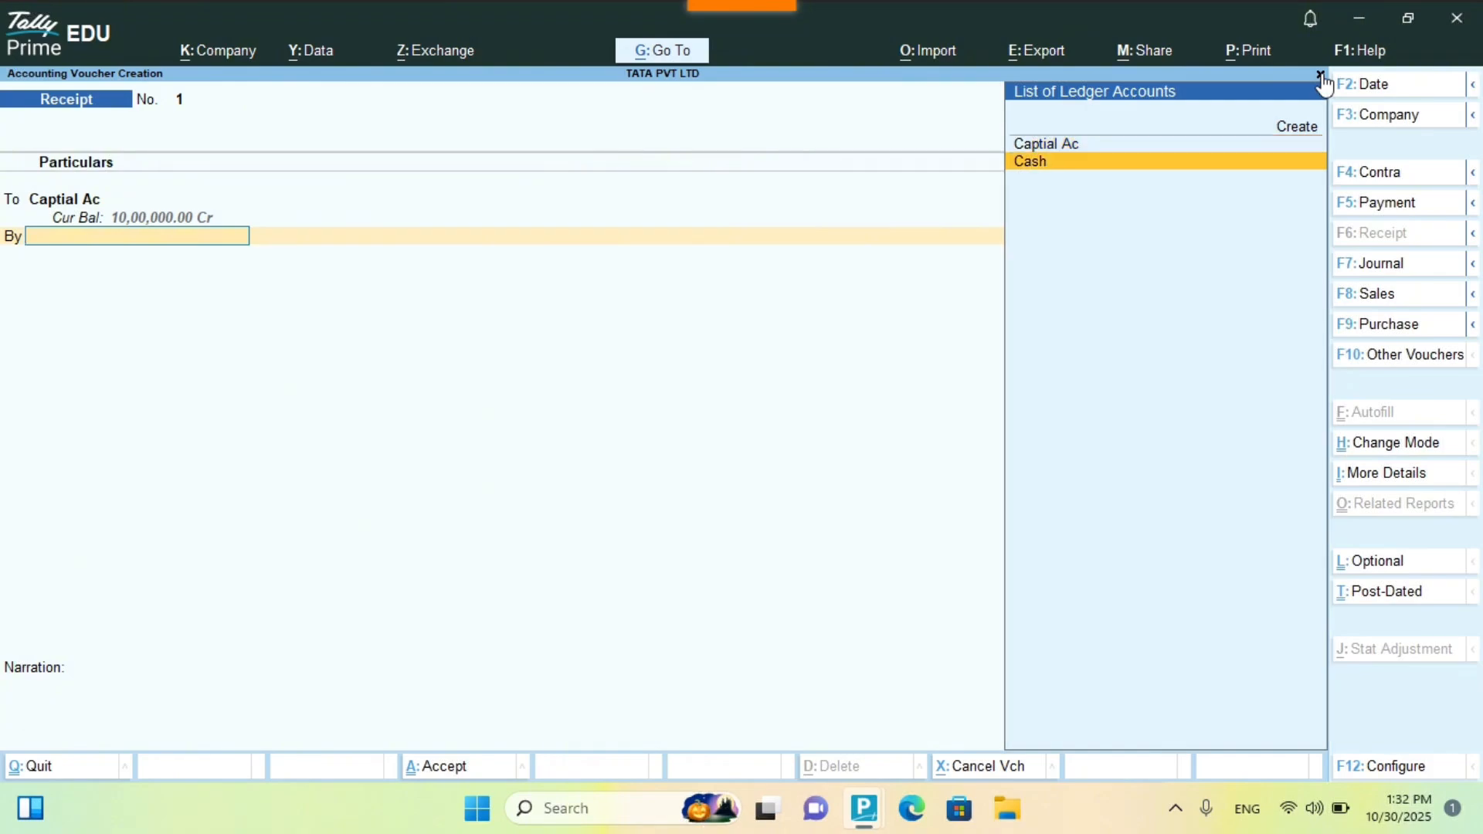
key("Return")
key("Return")
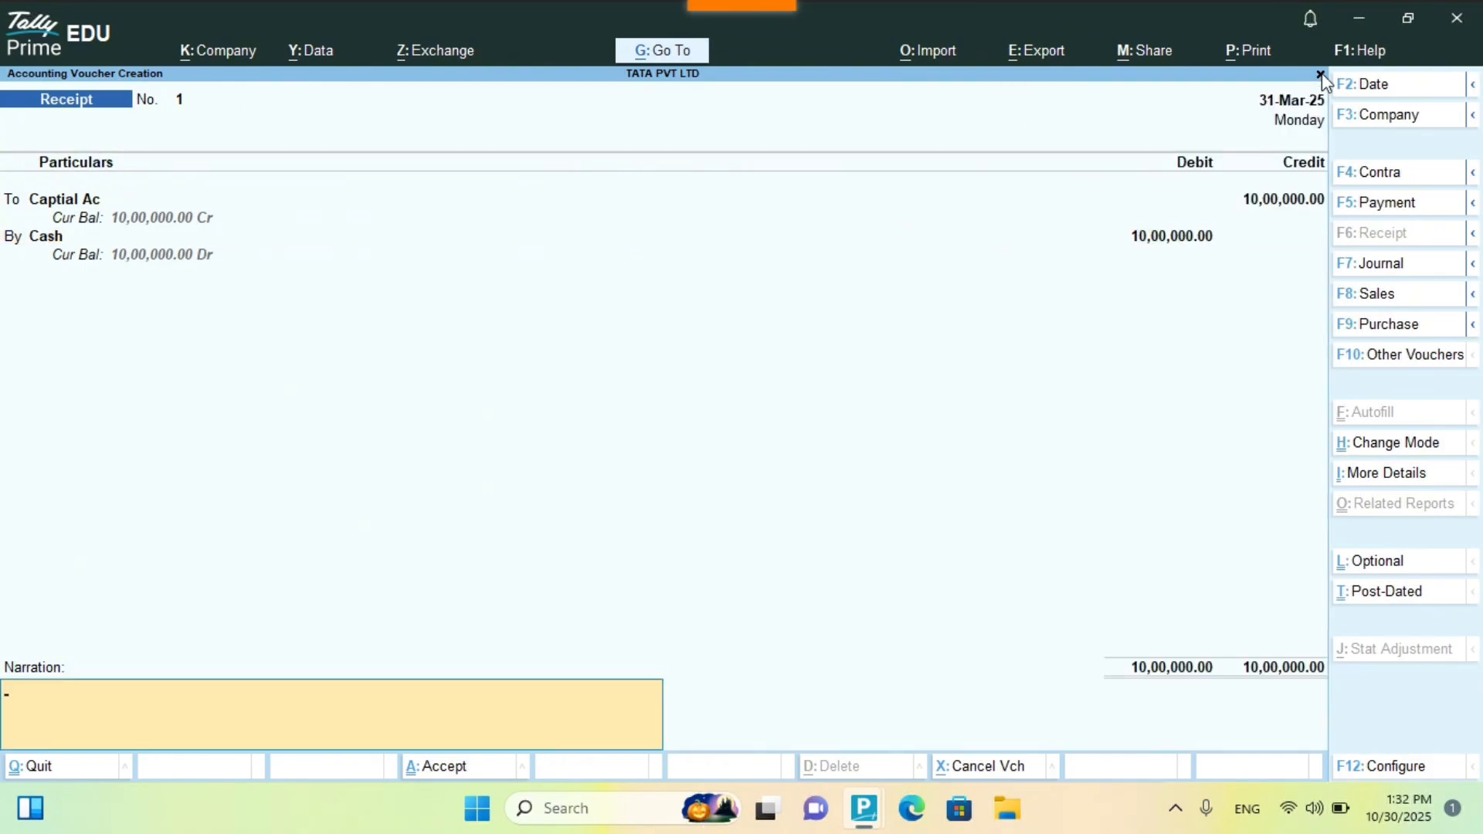
key("Return")
key("Return")
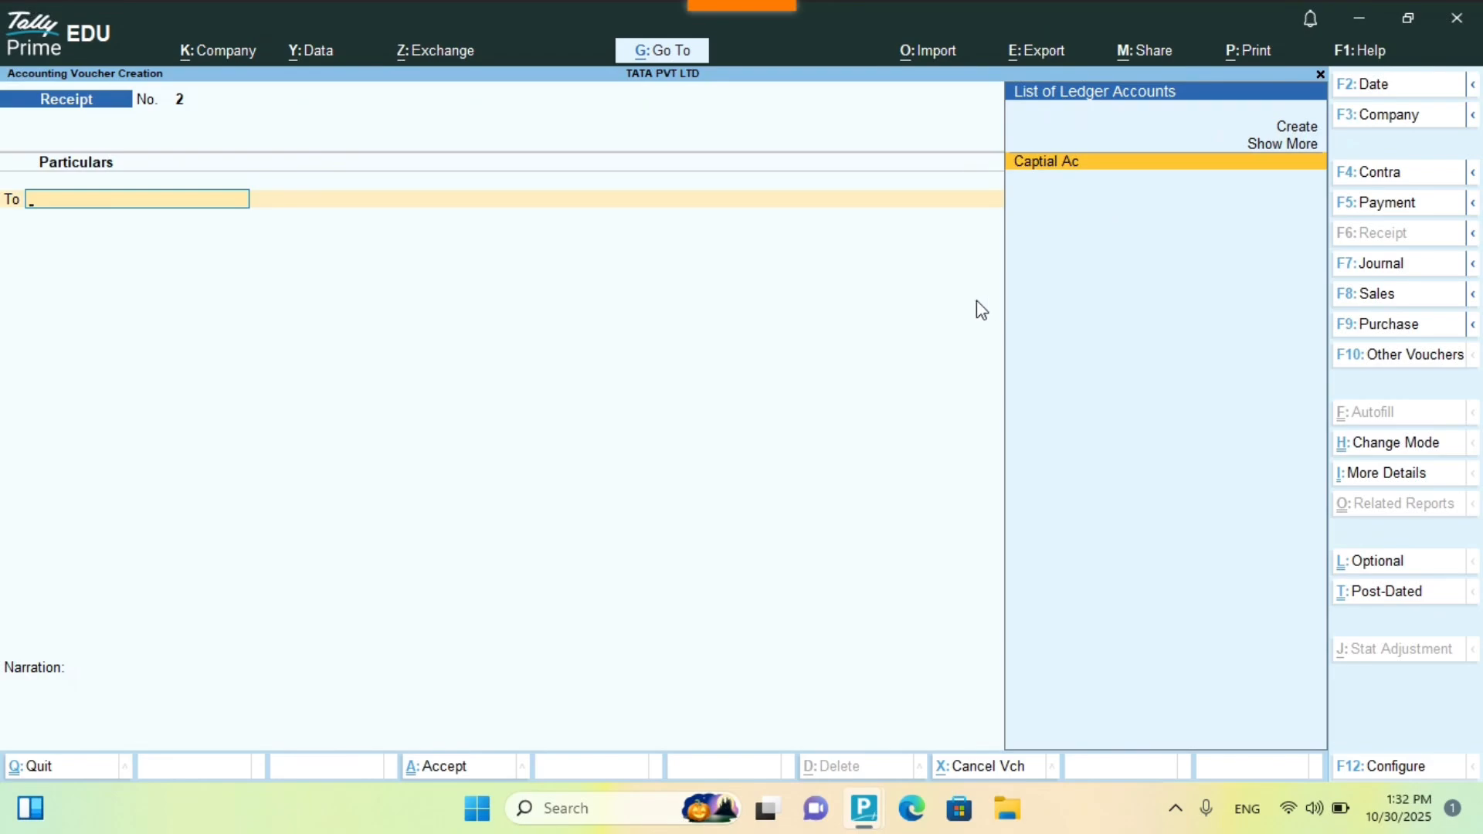
- Start a Purchase voucher with supplier invoice number 125 dated 31-Mar-25 and Cash as the party account
left_click(1320, 75)
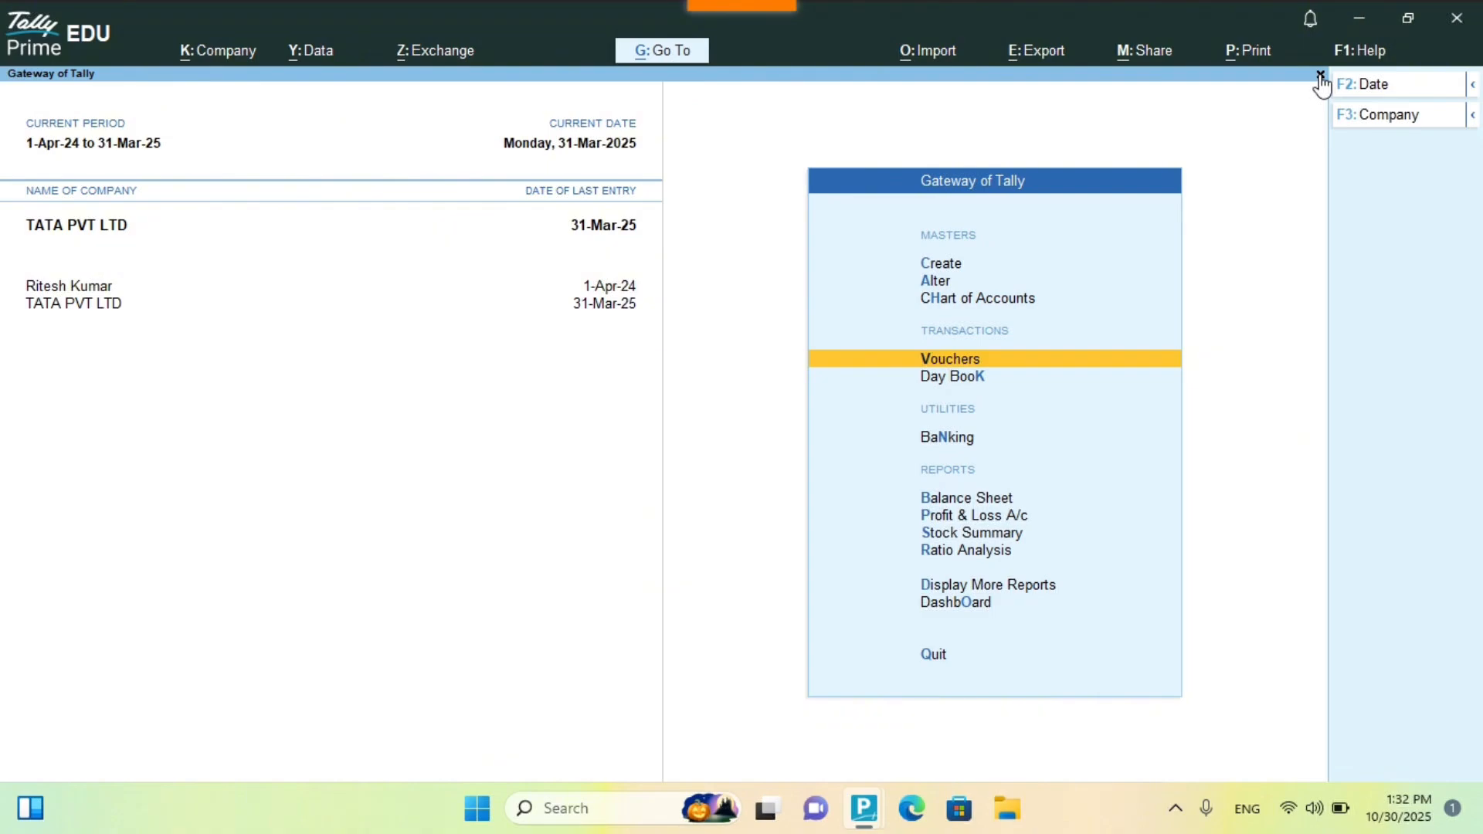
key("Return")
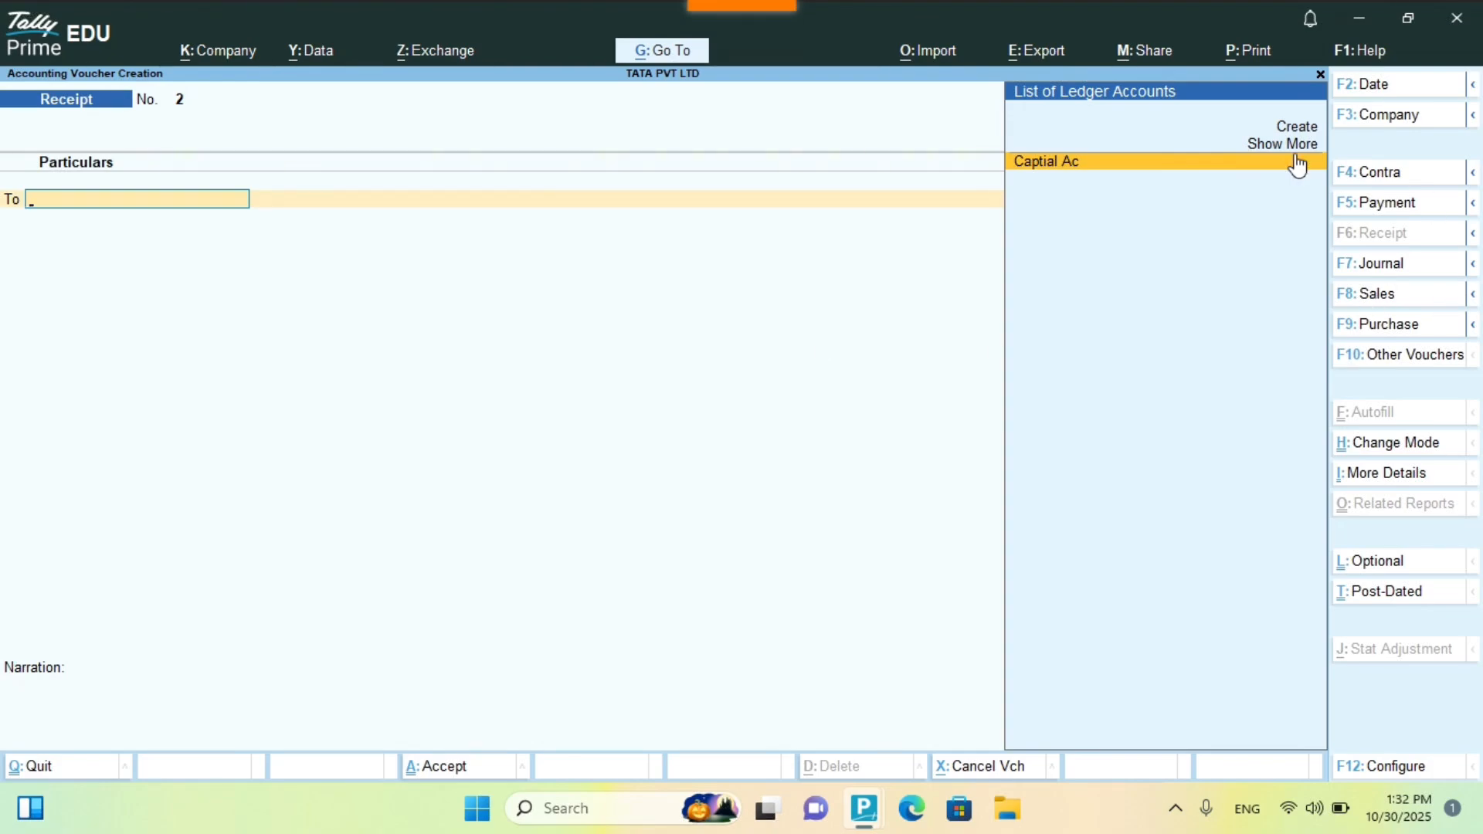
left_click(1394, 328)
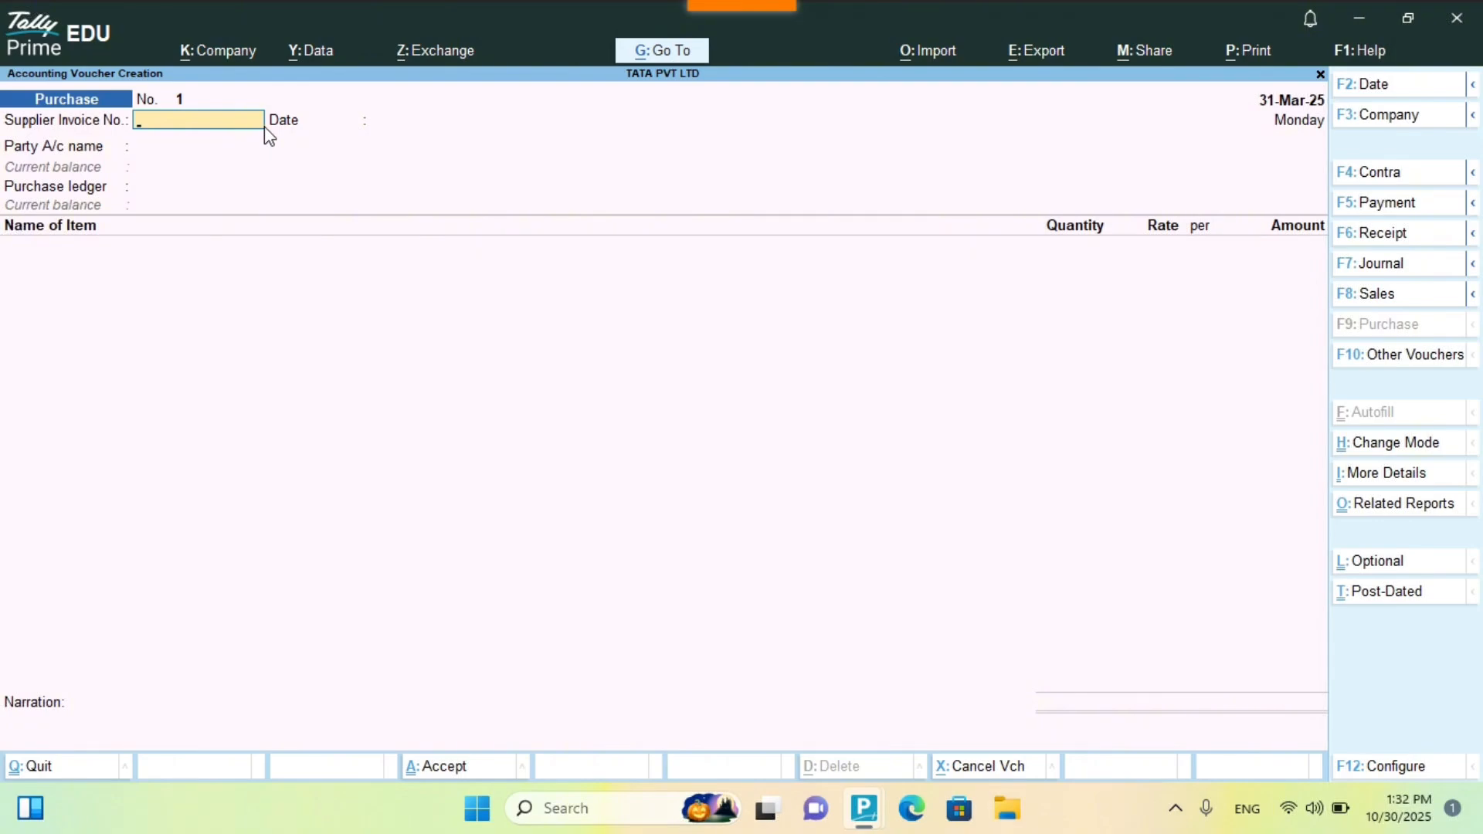
type("125")
key("Return")
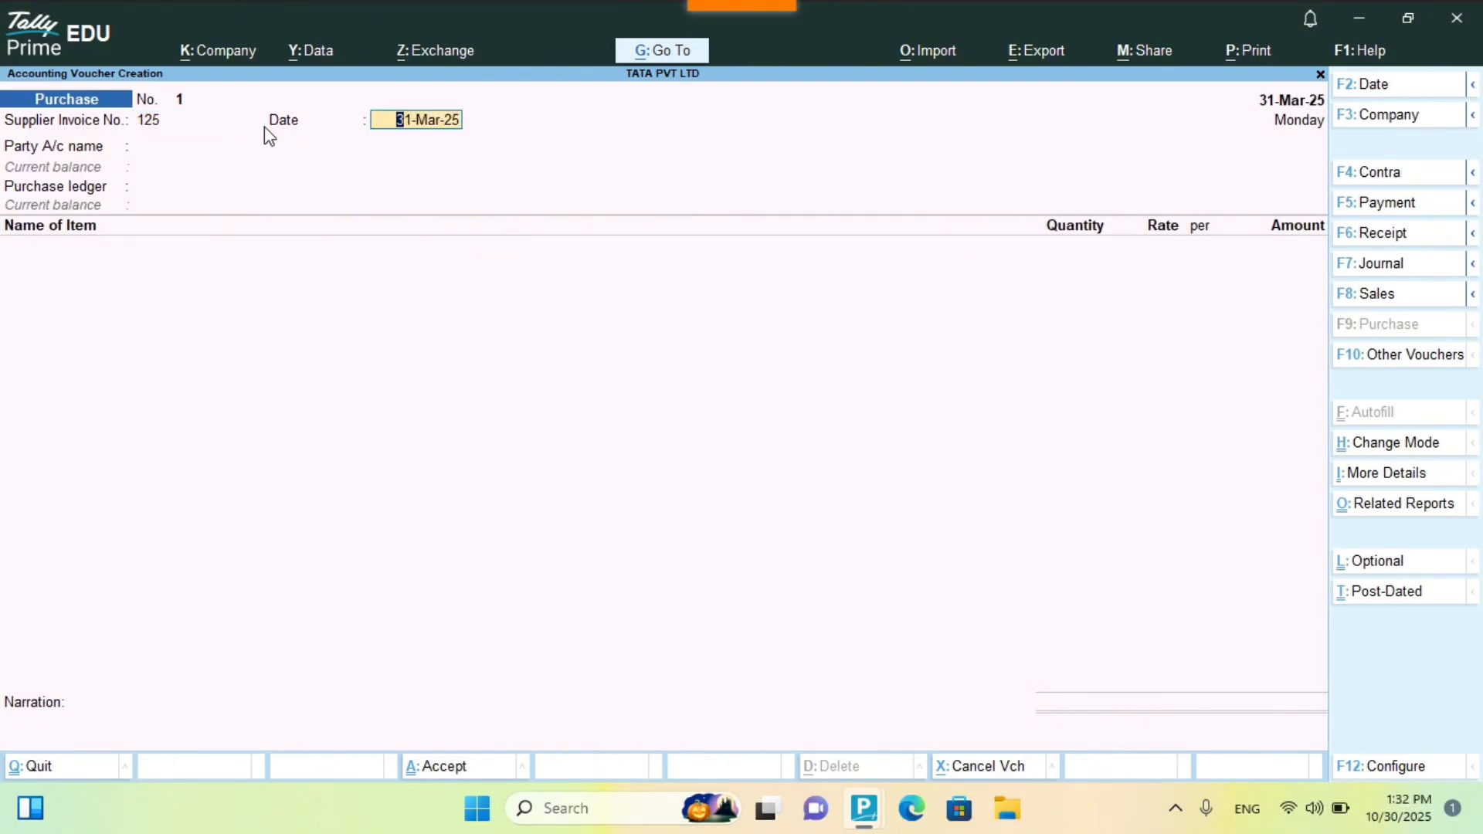
key("Return")
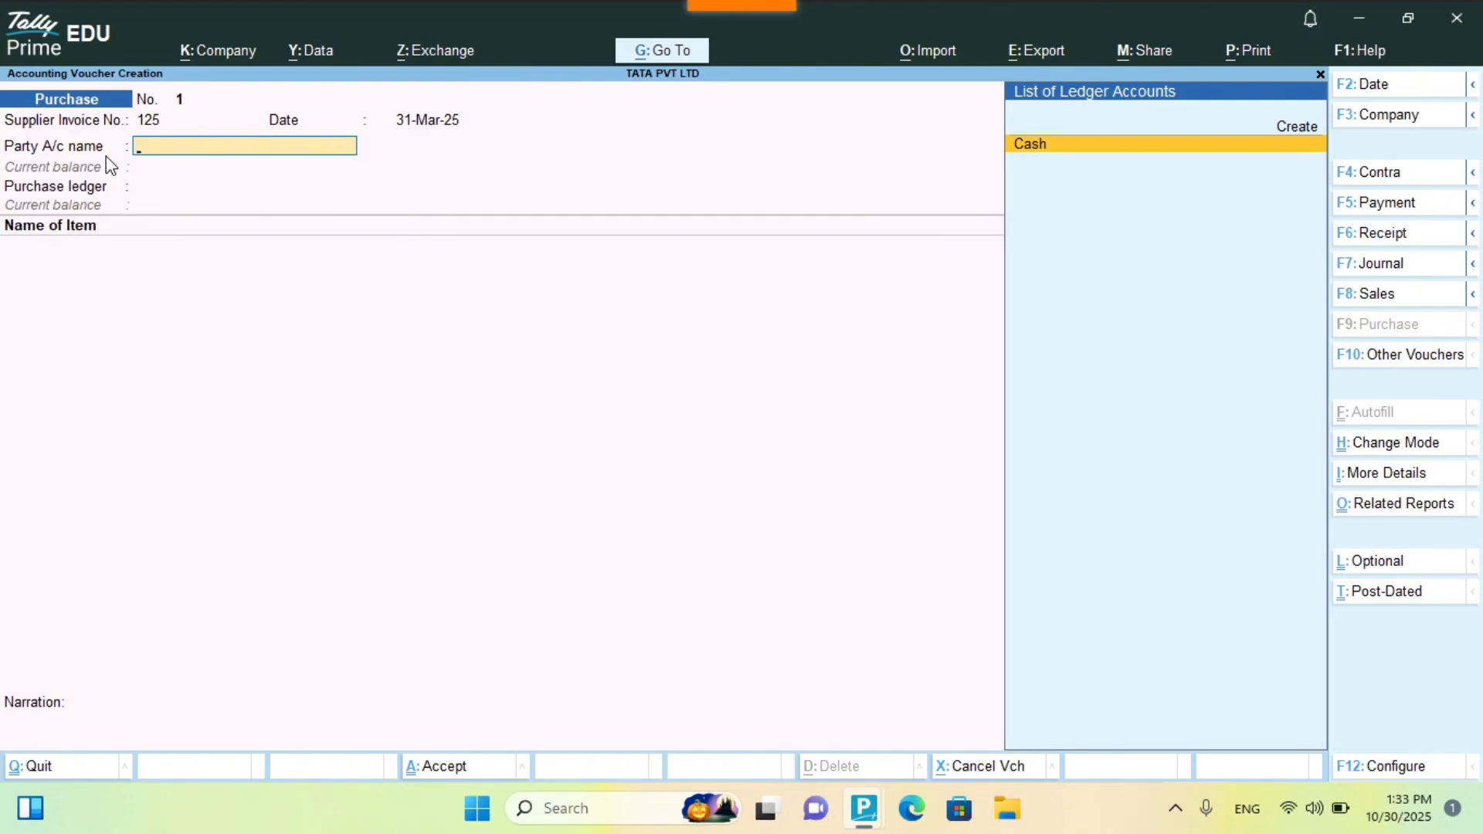
key("Return")
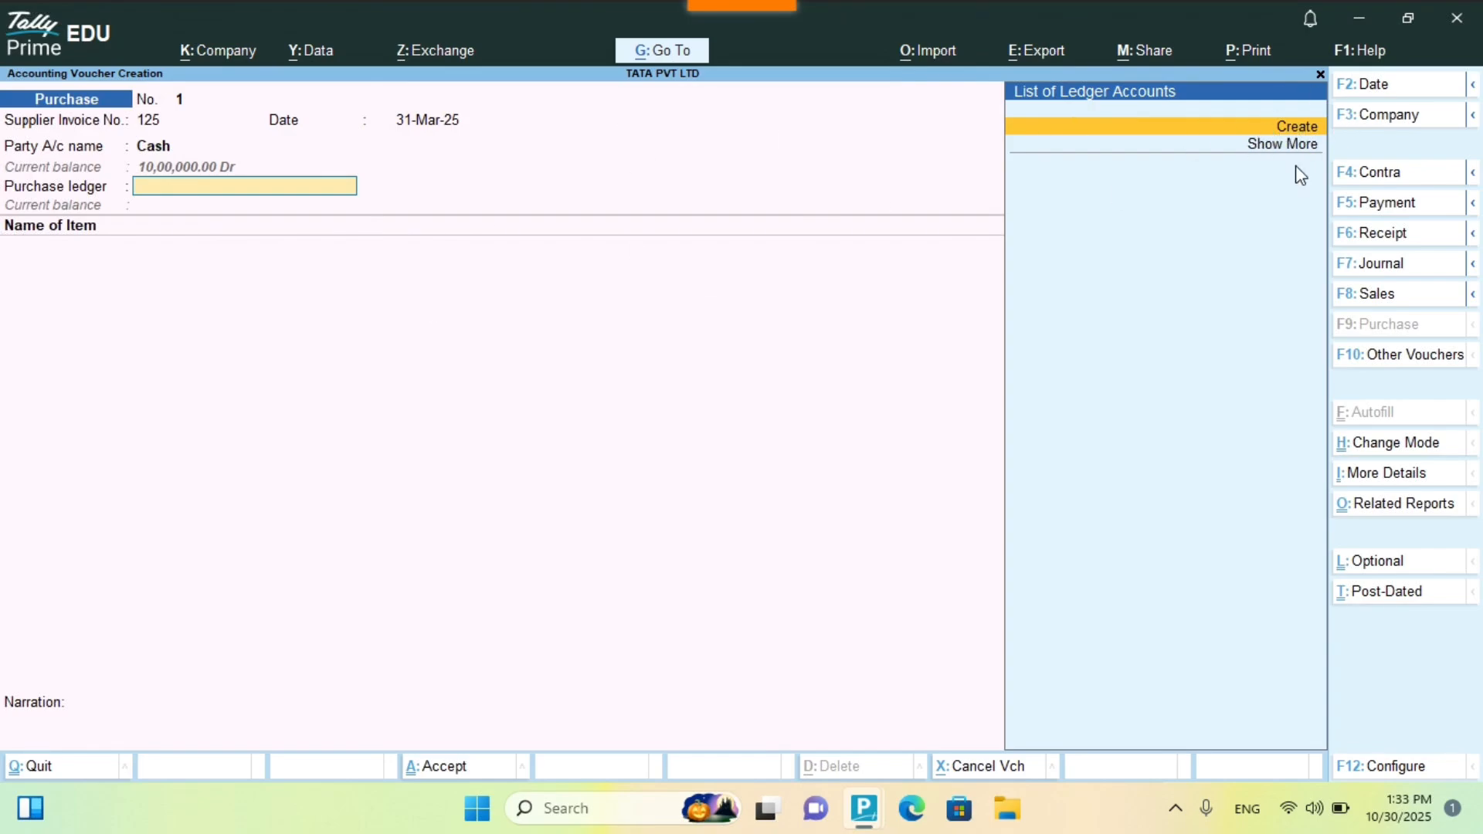
- Start a new purchase ledger named Parchase under the Purchase Accounts group
key("Return")
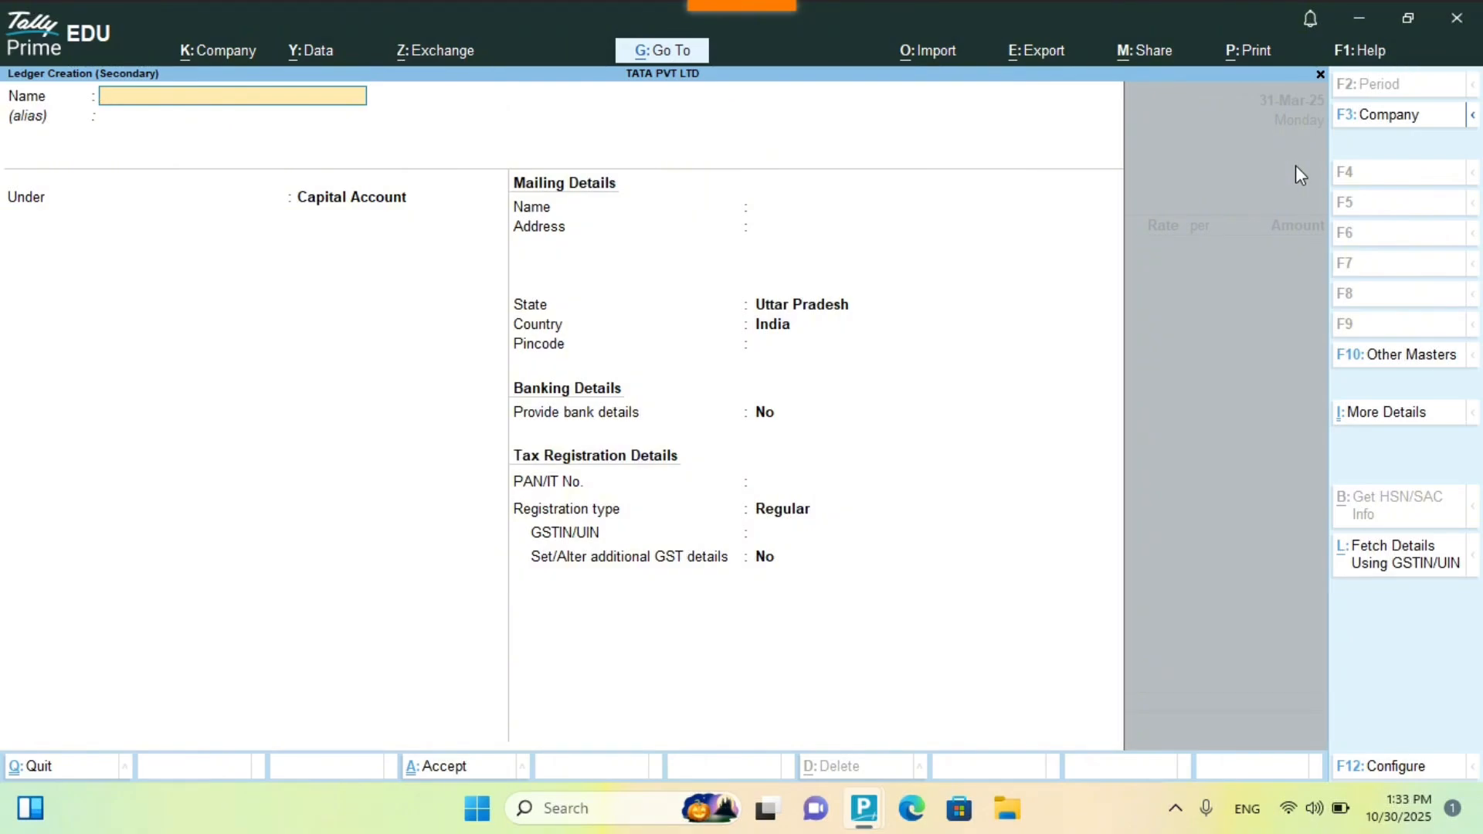
type("Pa")
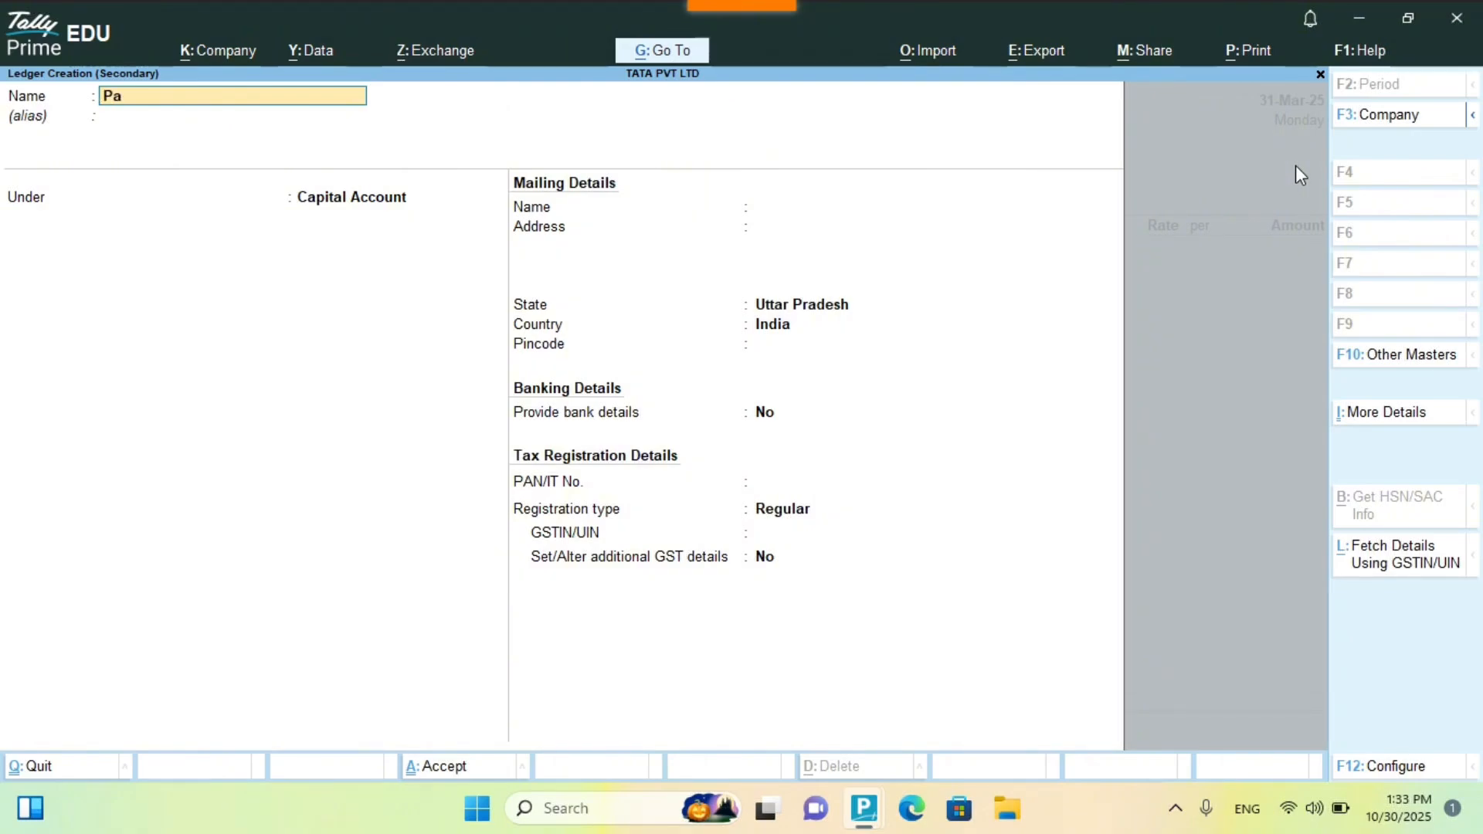
type("rch")
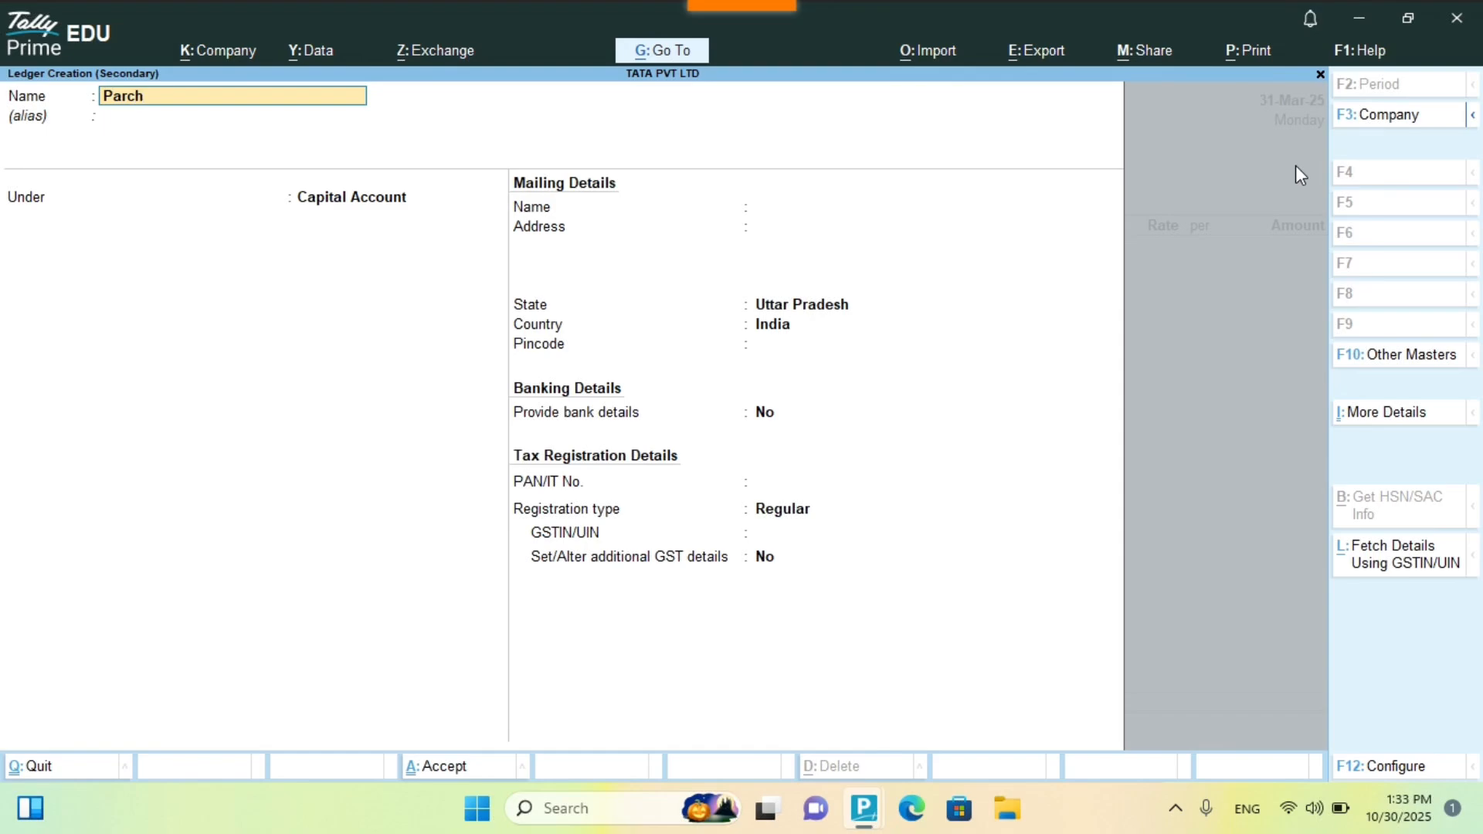
type("ase")
key("Return")
key("Return")
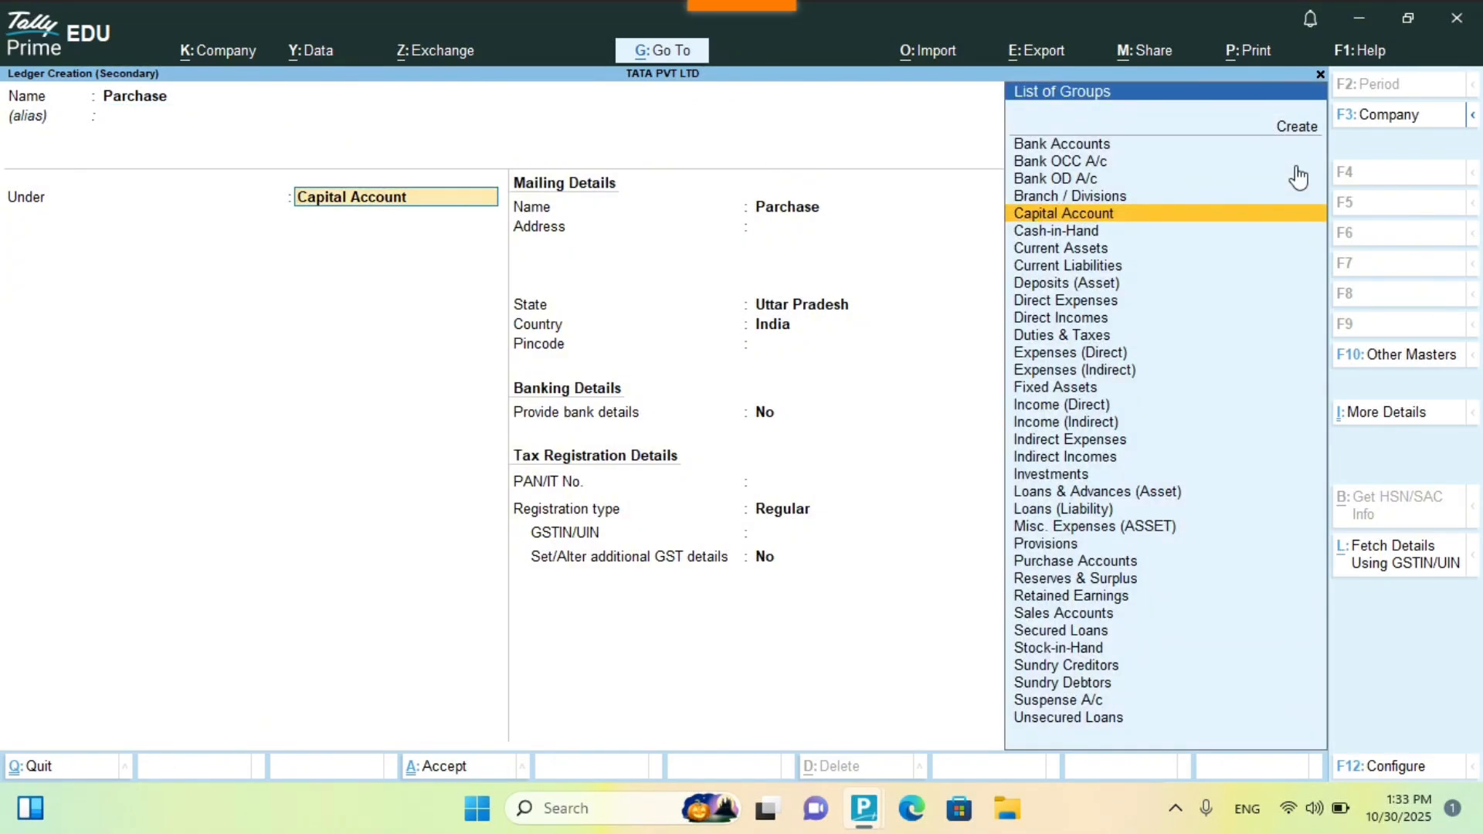
type("P")
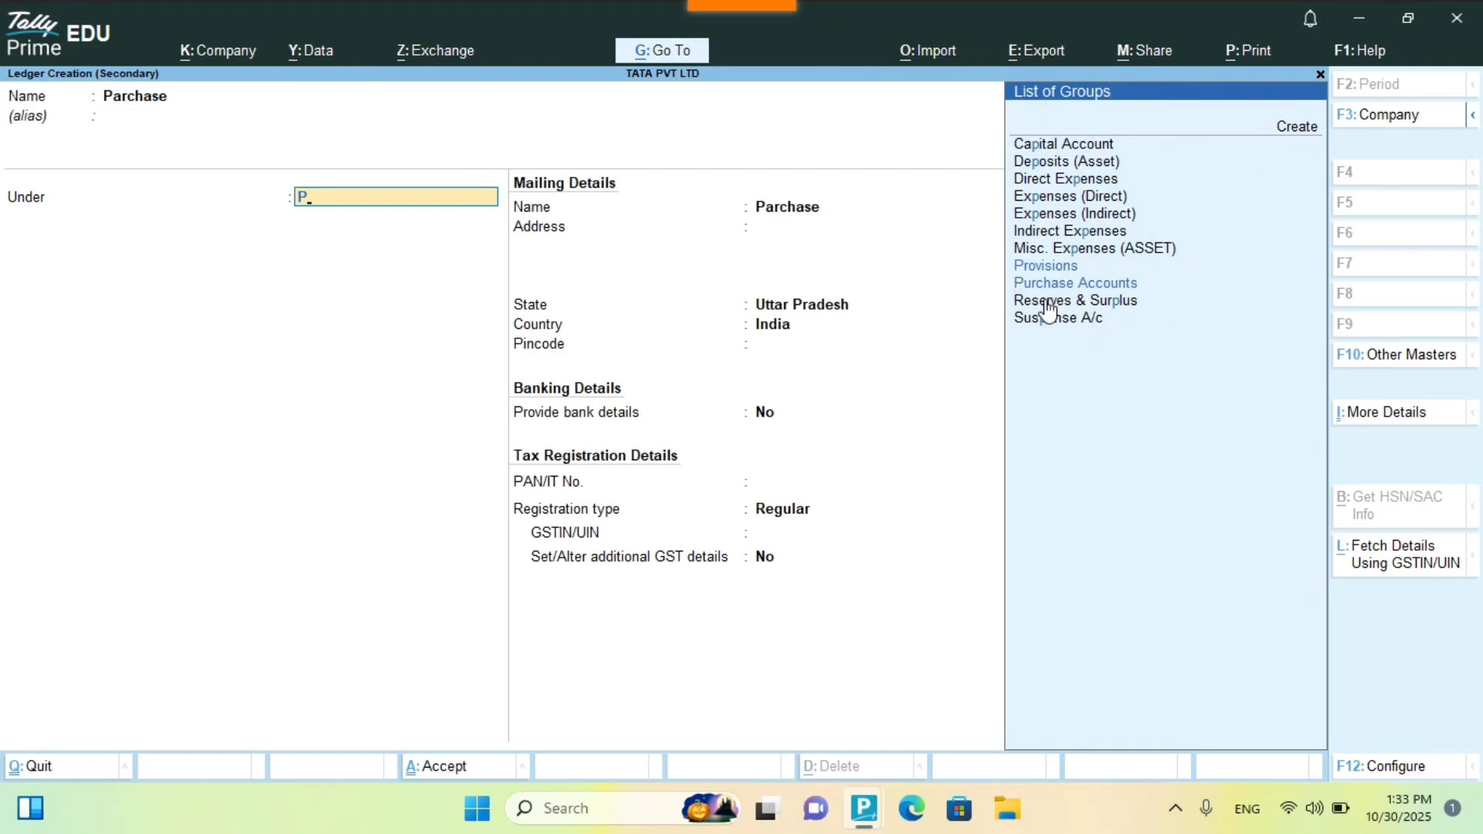
key("Down")
key("Down")
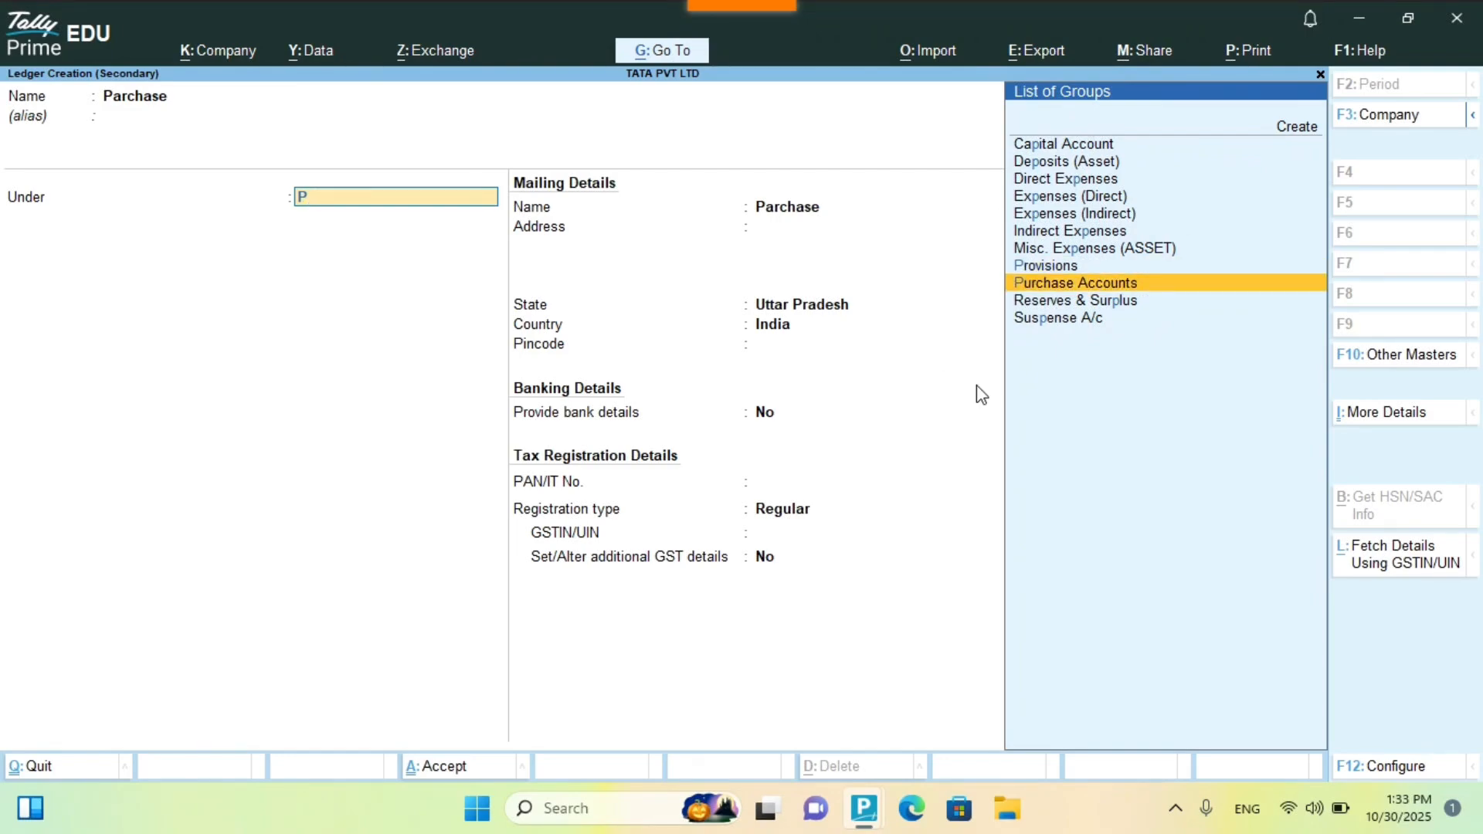
key("Return")
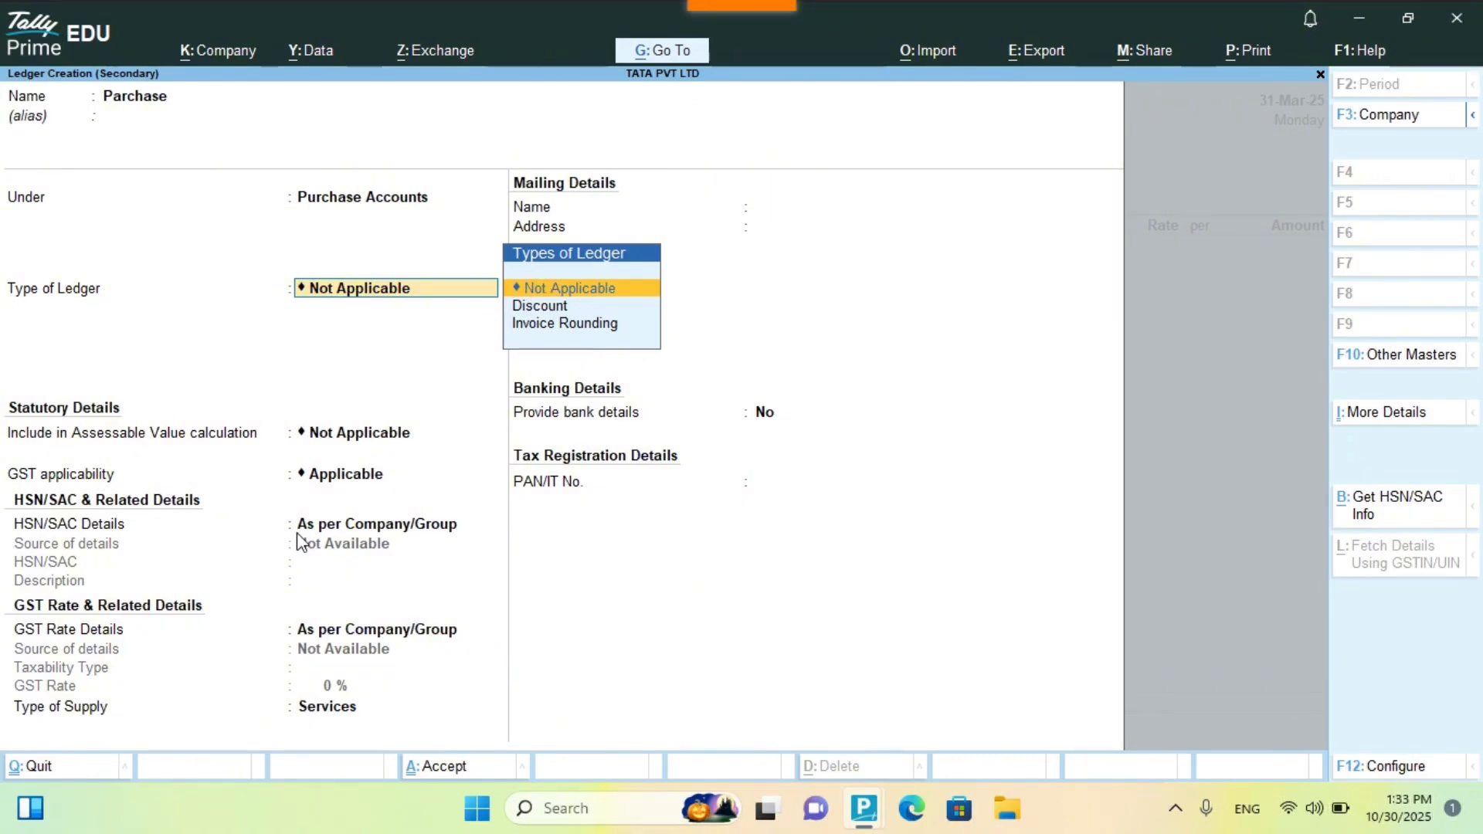
- Keep the default type, GST and banking details for the Parchase ledger and save it
key("Return")
key("Return")
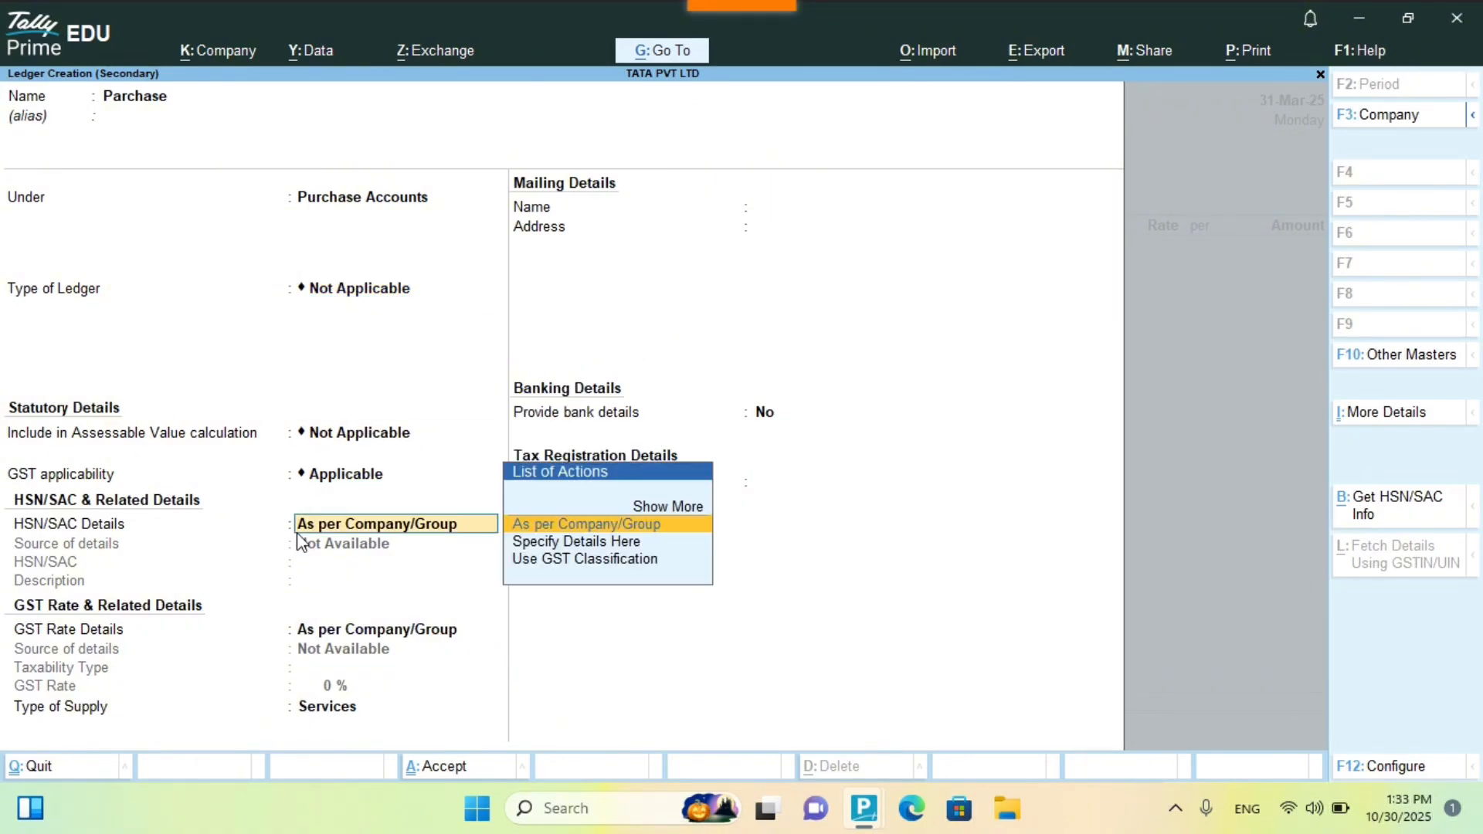
key("Return")
key("Return")
key("Return")
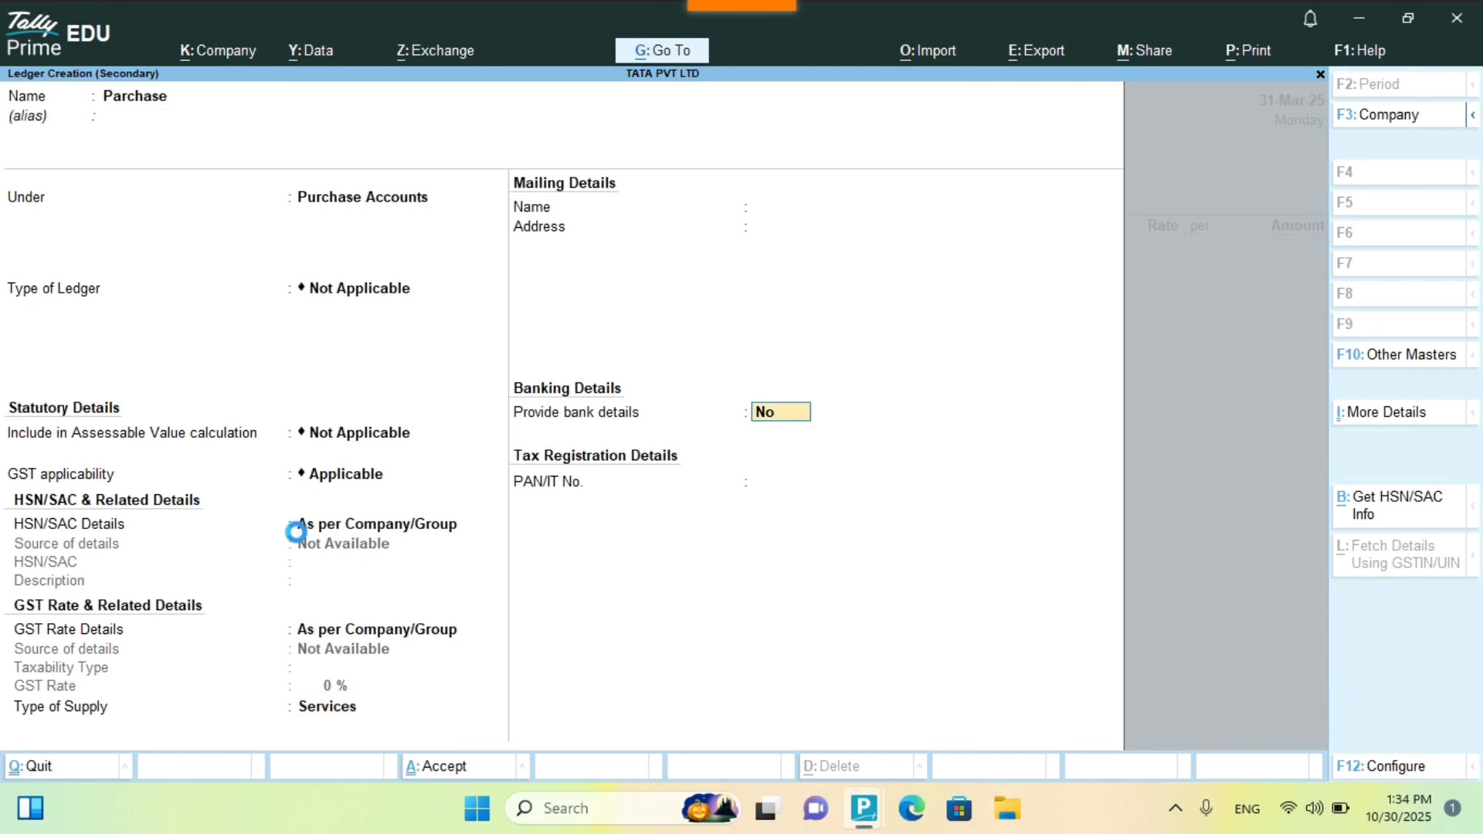
key("Return")
key("Return")
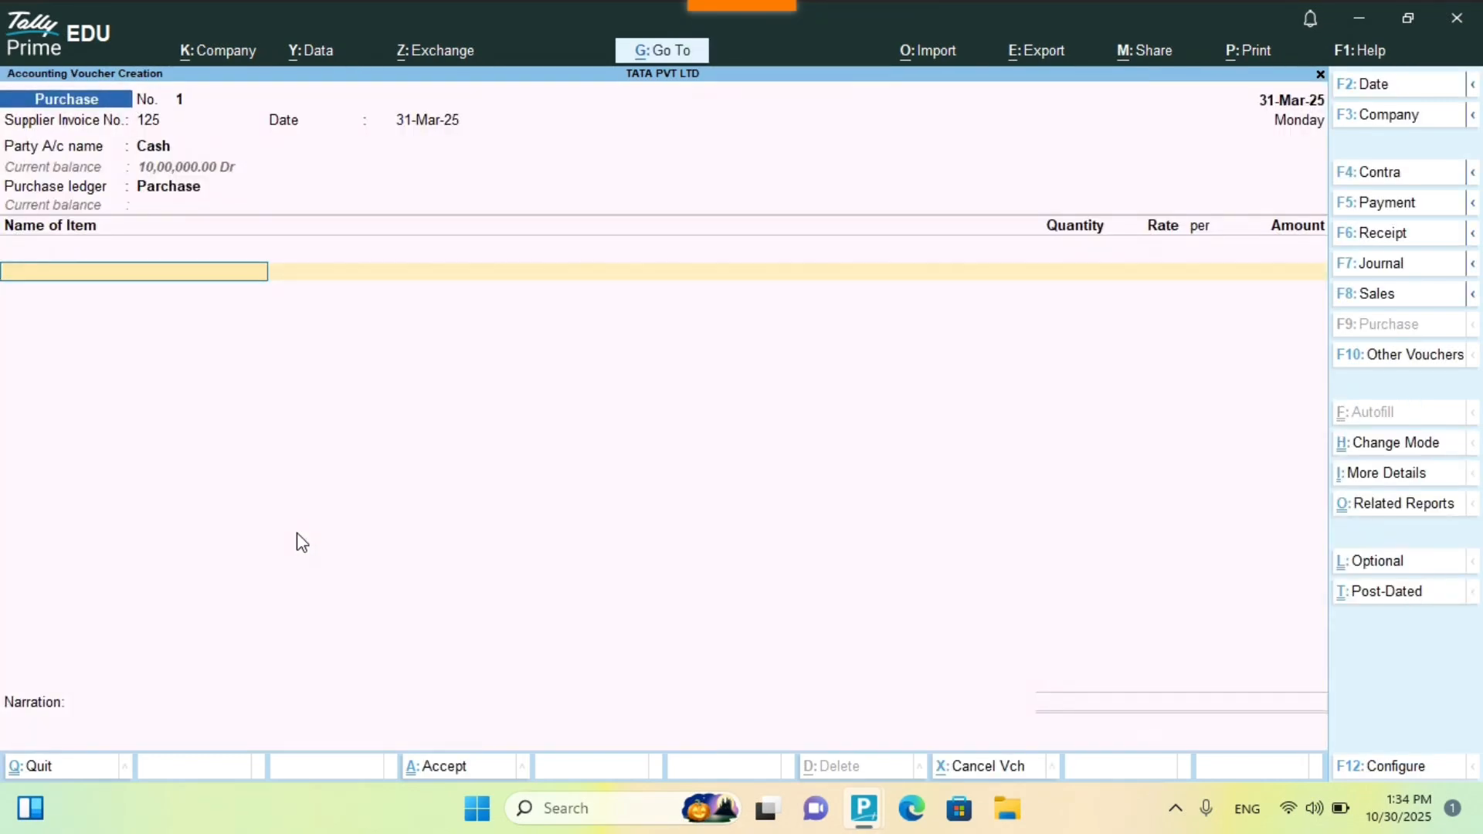
- Start a new stock item named Computer under the Primary group from the purchase voucher's item list
key("Return")
left_click(136, 280)
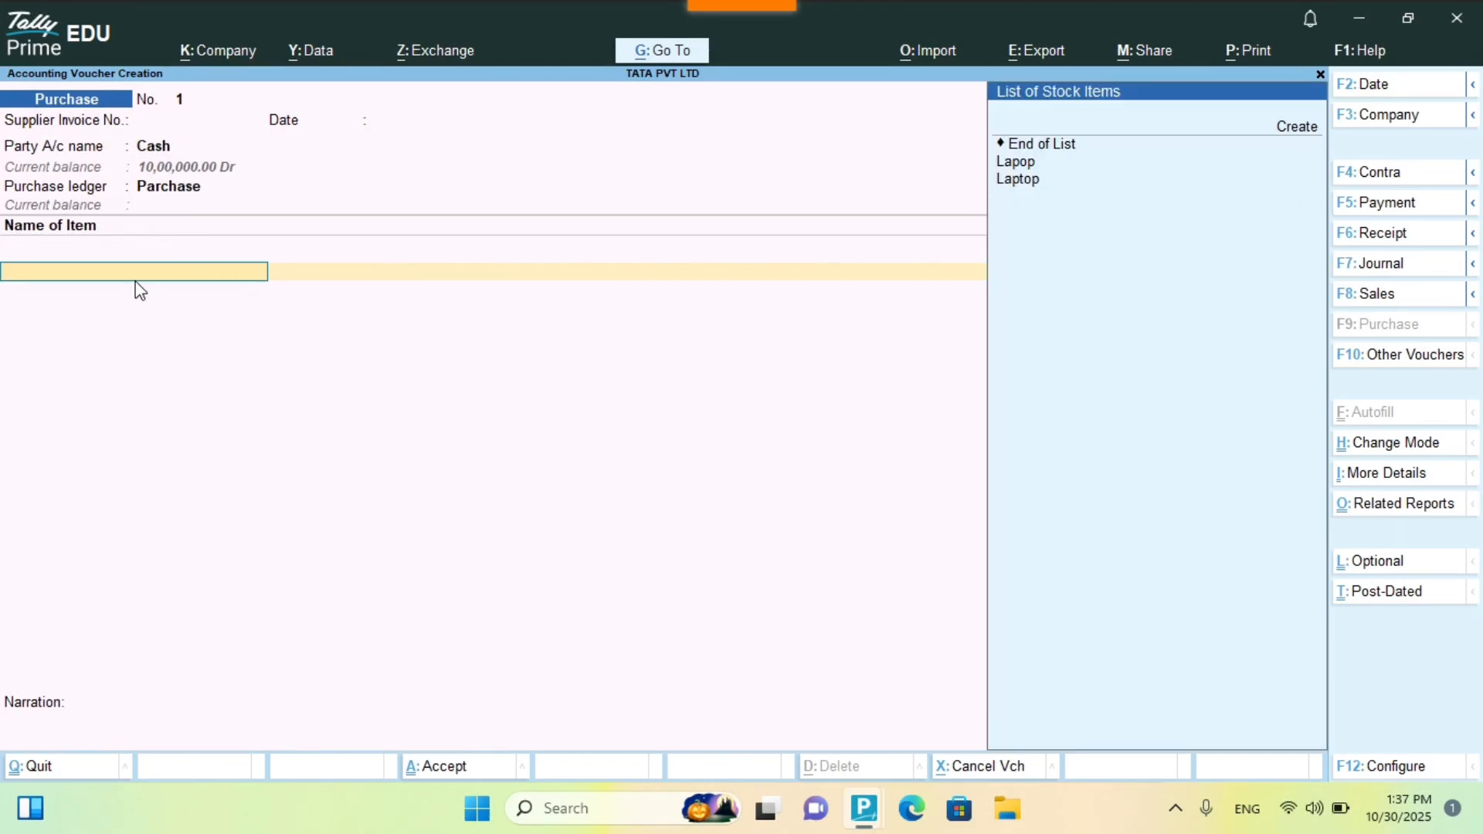
left_click(1301, 128)
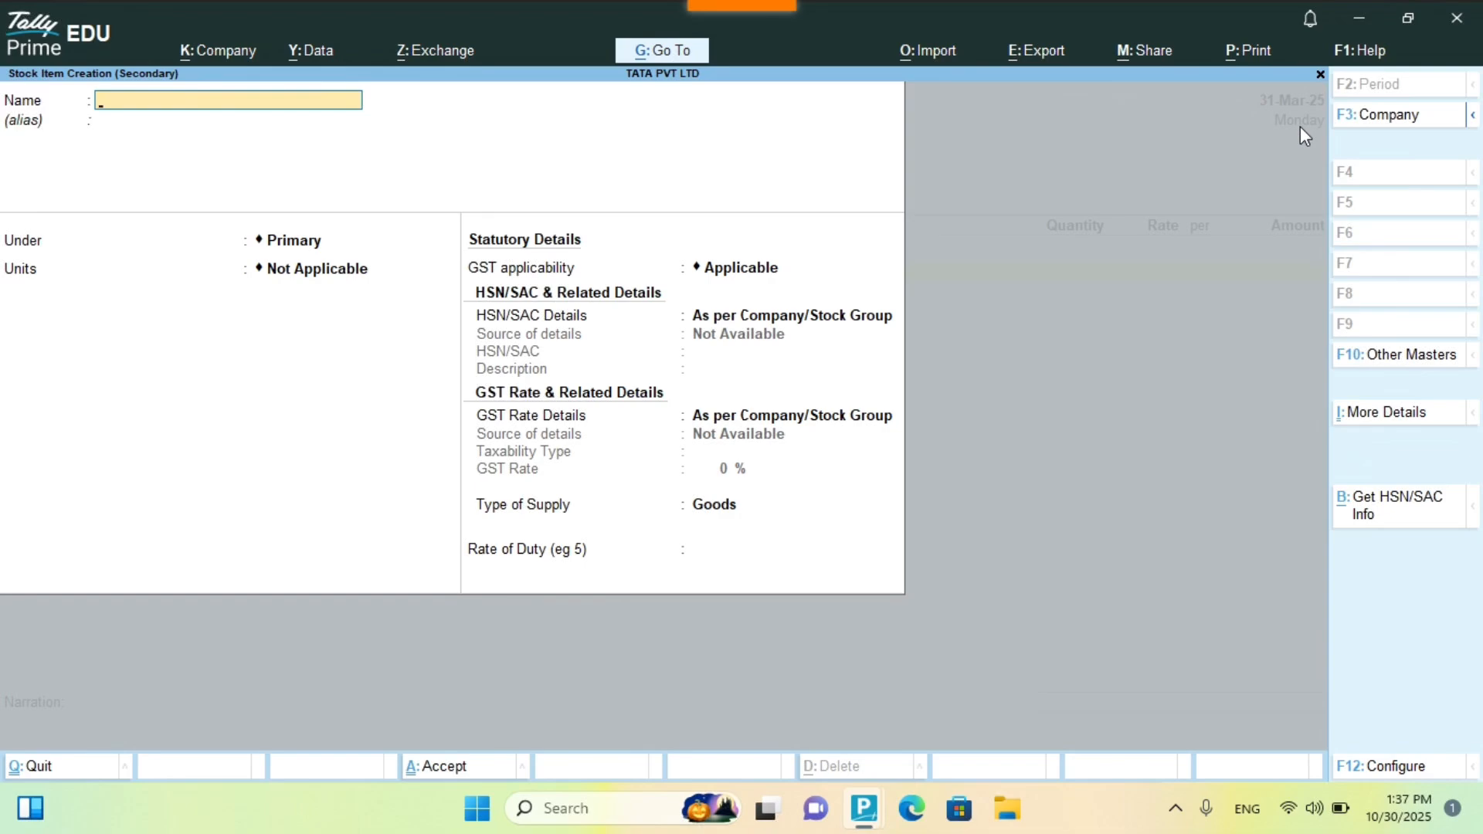
type("Cop")
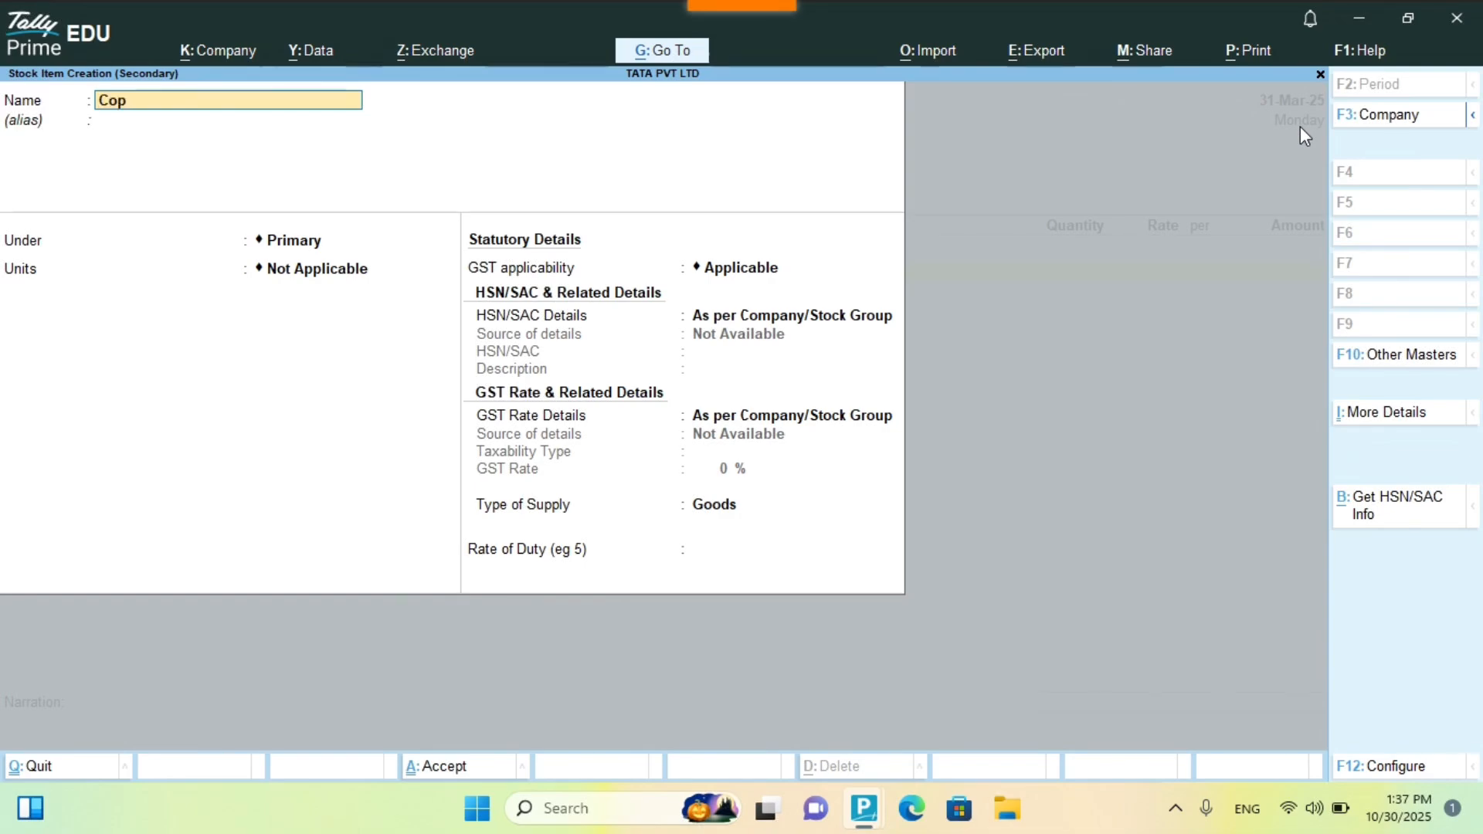
key("BackSpace")
type("mp")
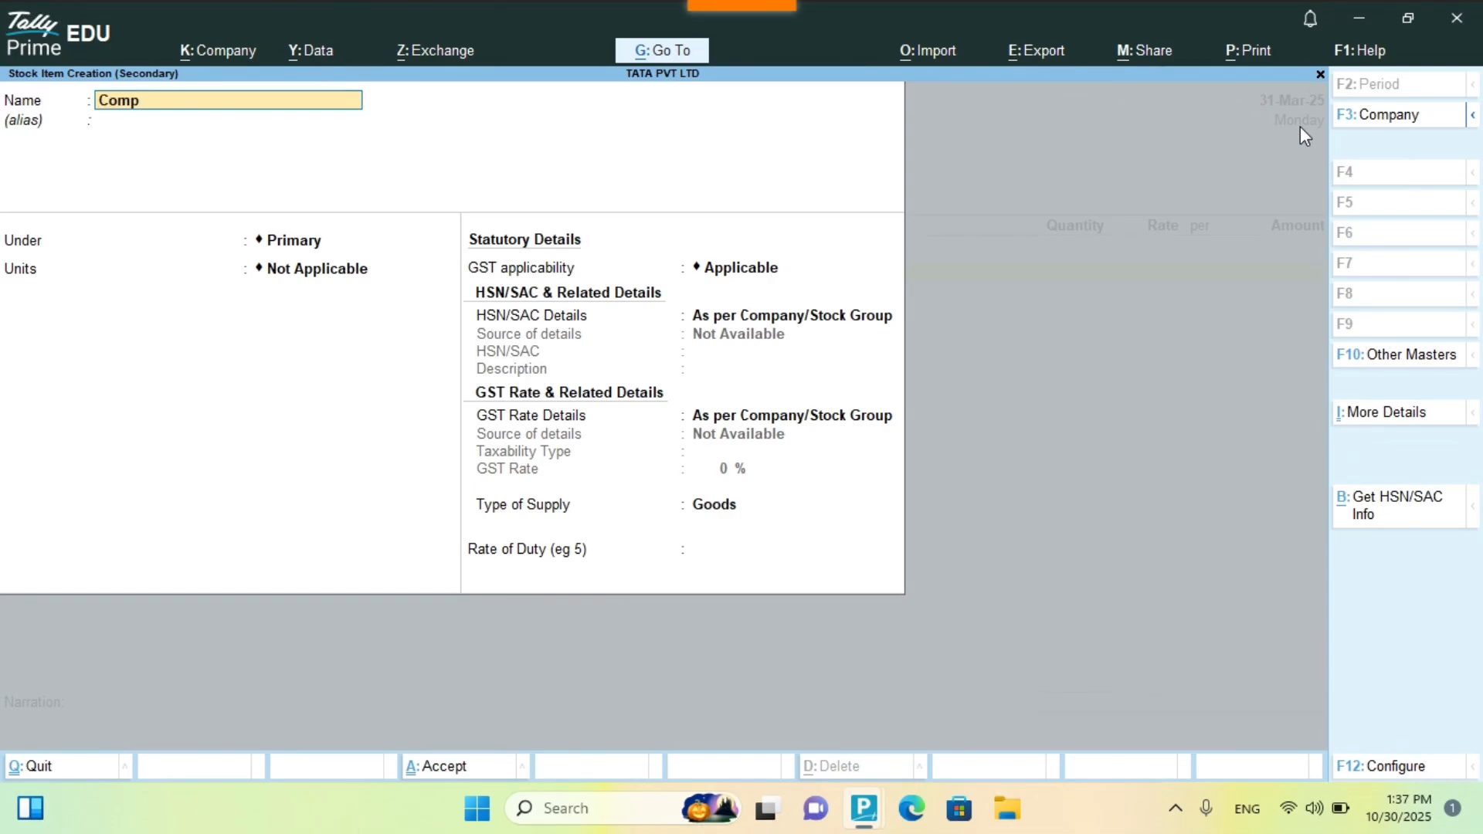
type("uter")
key("Return")
key("Return")
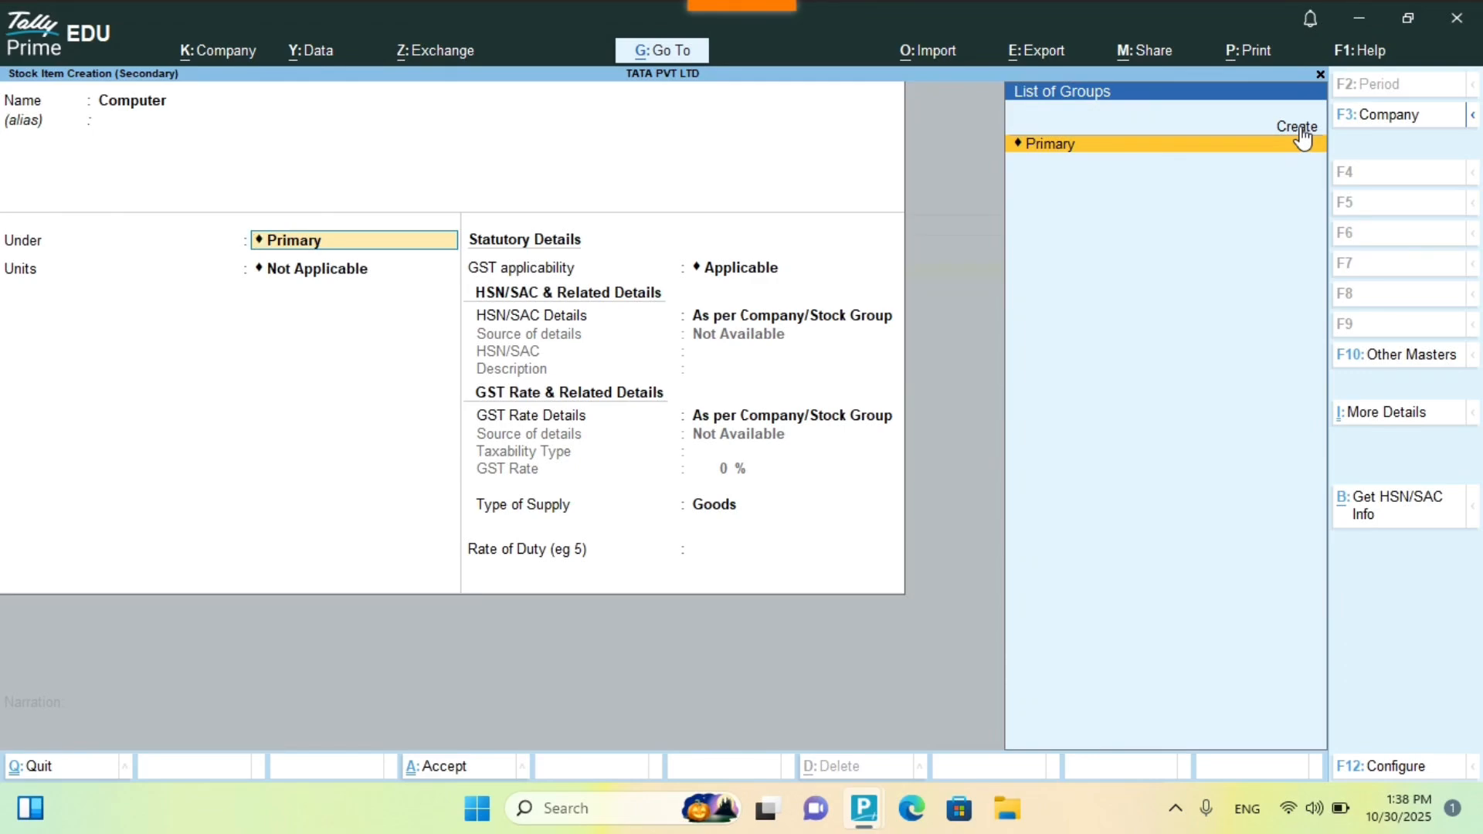
key("Return")
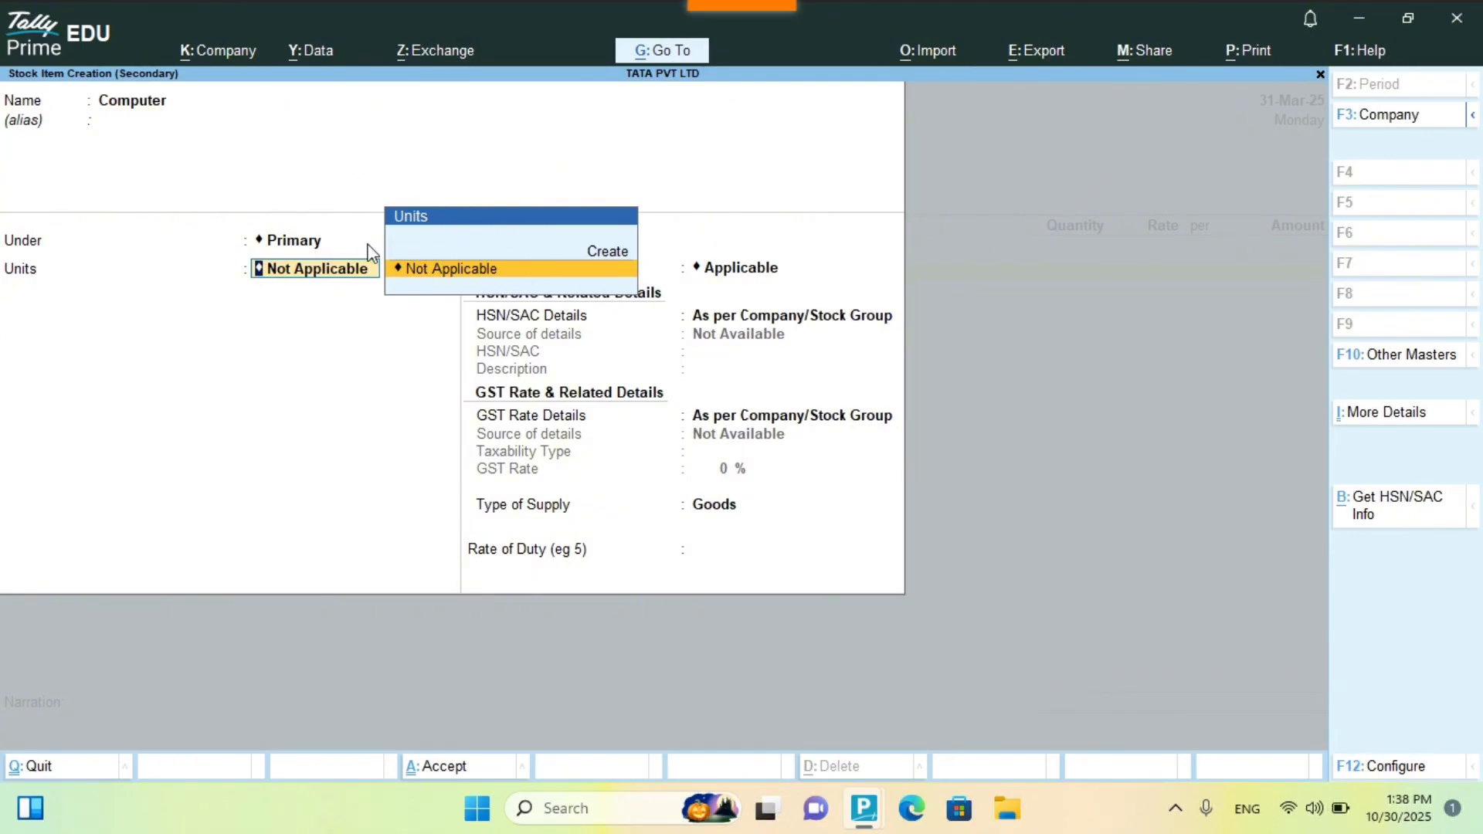
- Create a simple unit for the item with symbol nos, formal name Number, no UQC and 1 decimal place
key("Up")
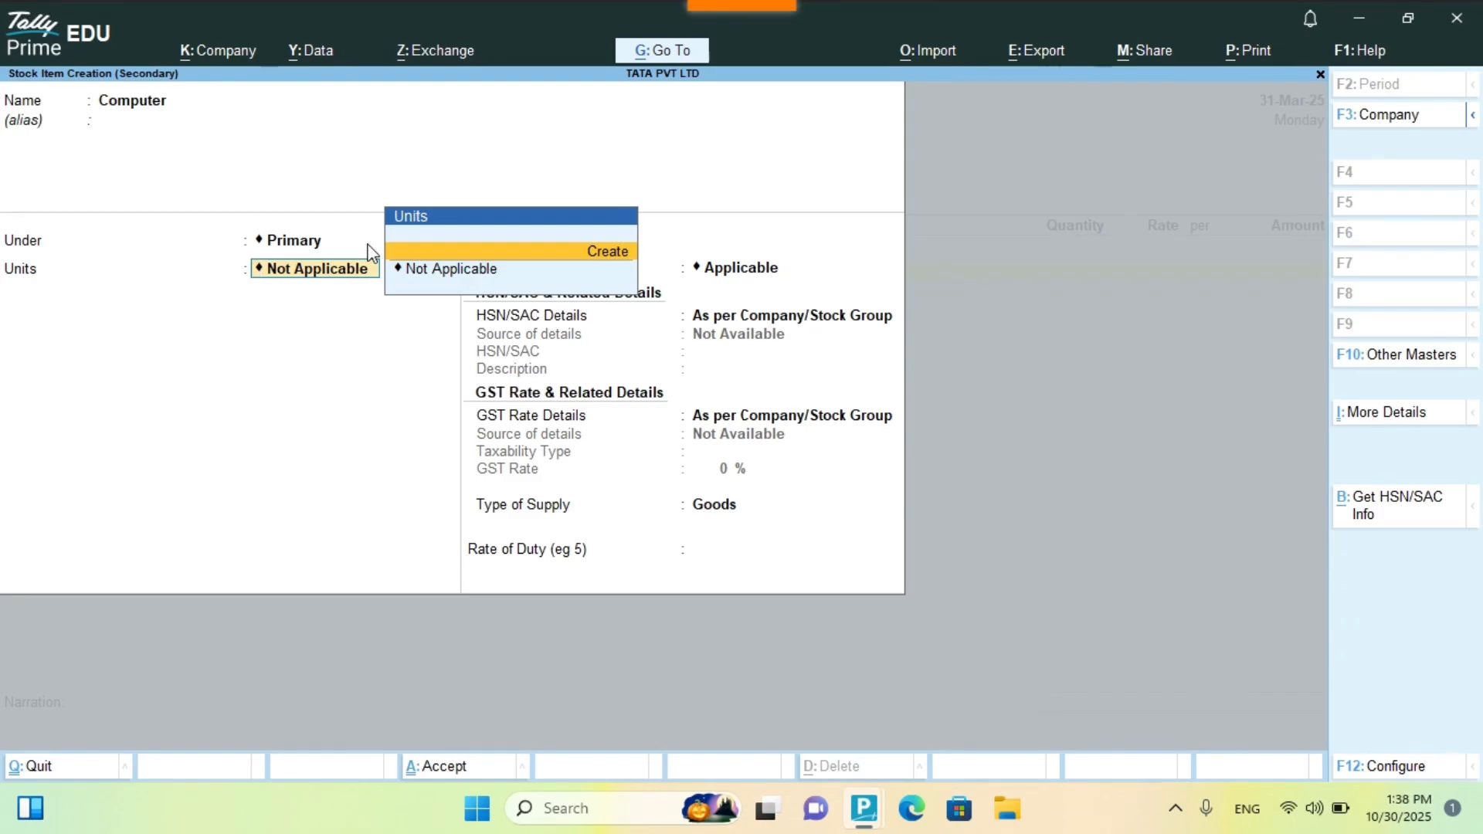
key("Return")
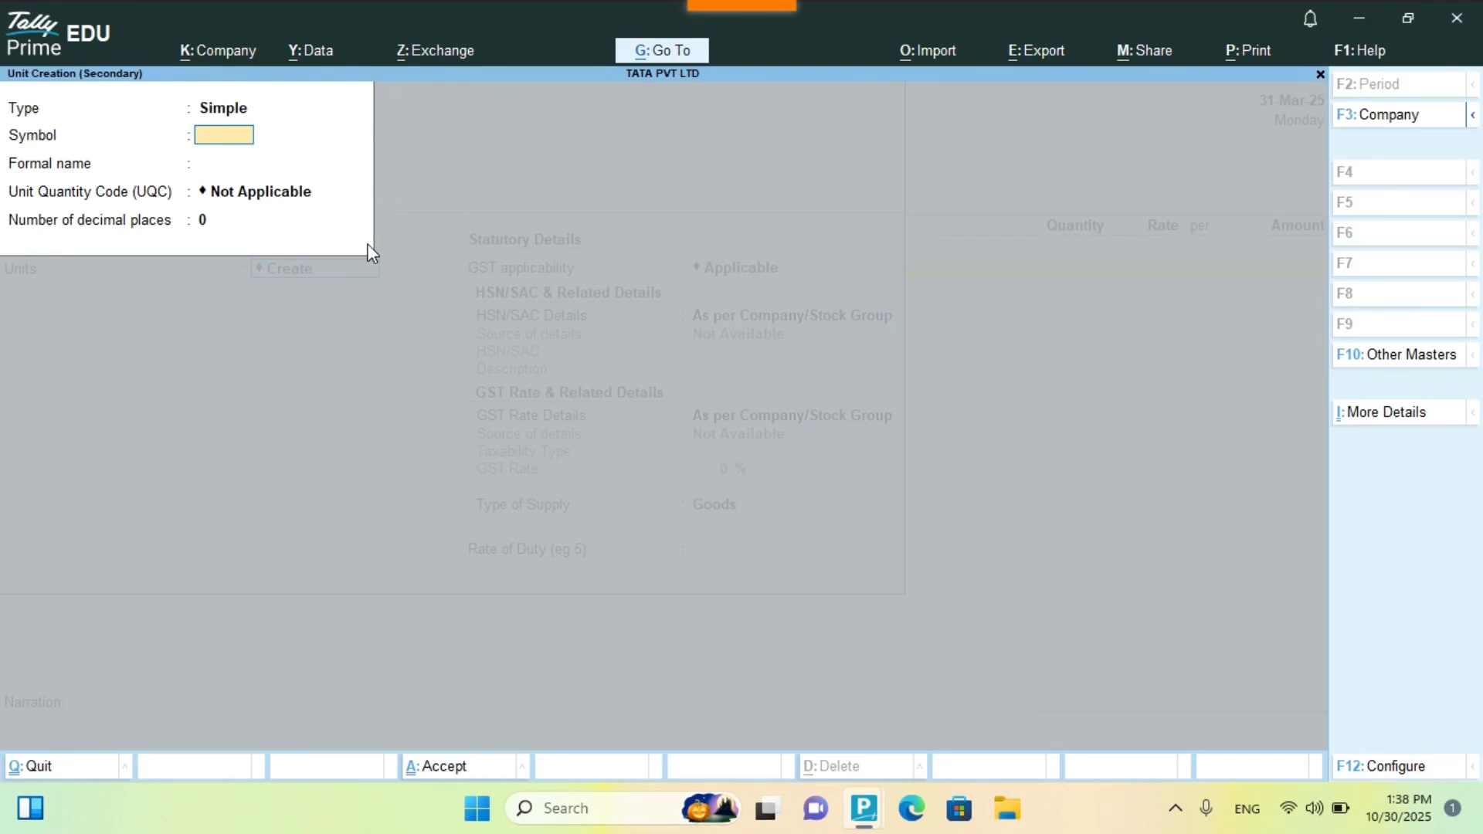
type("nos")
key("Return")
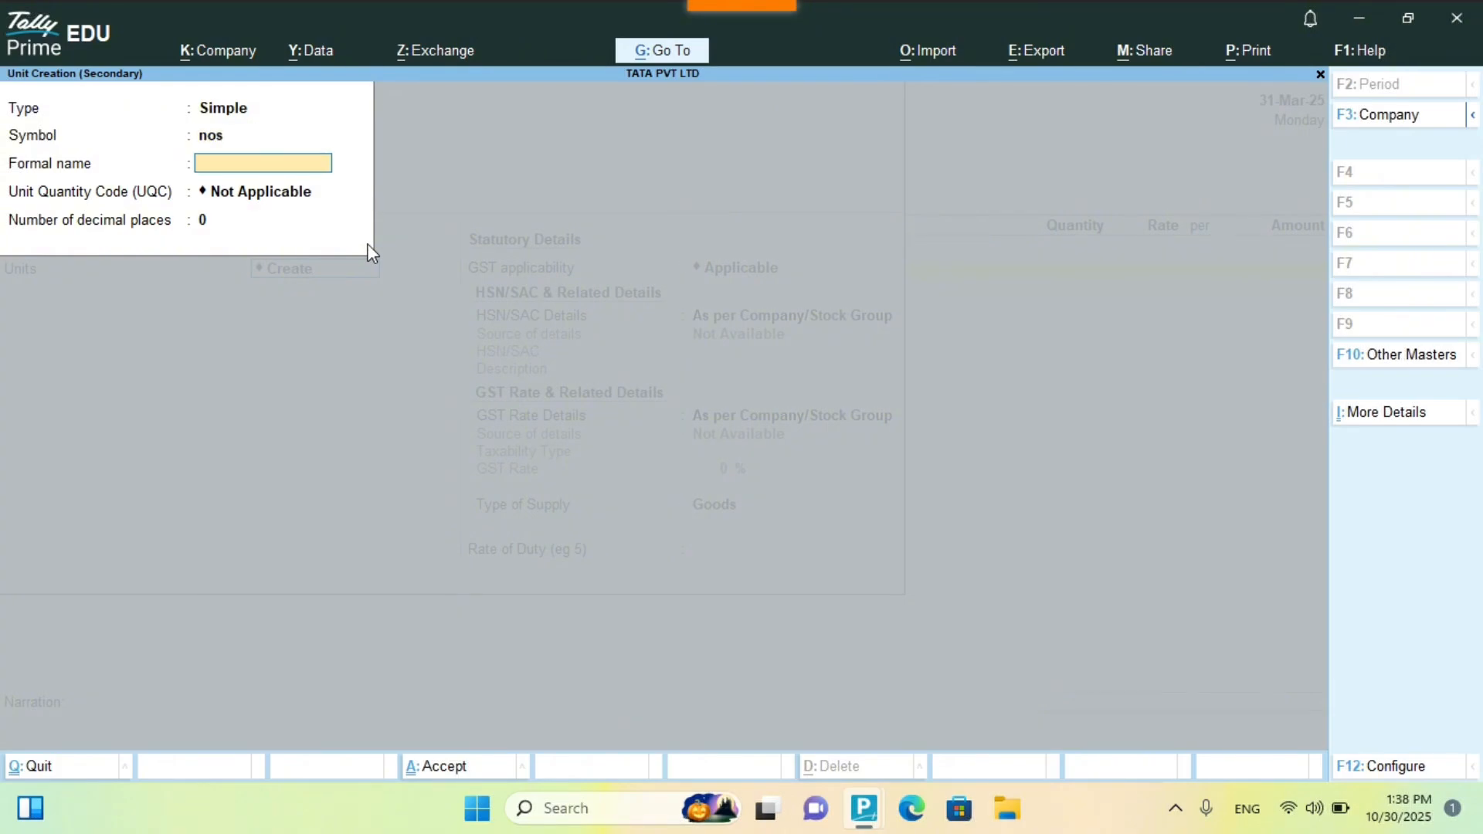
type("Number")
key("Return")
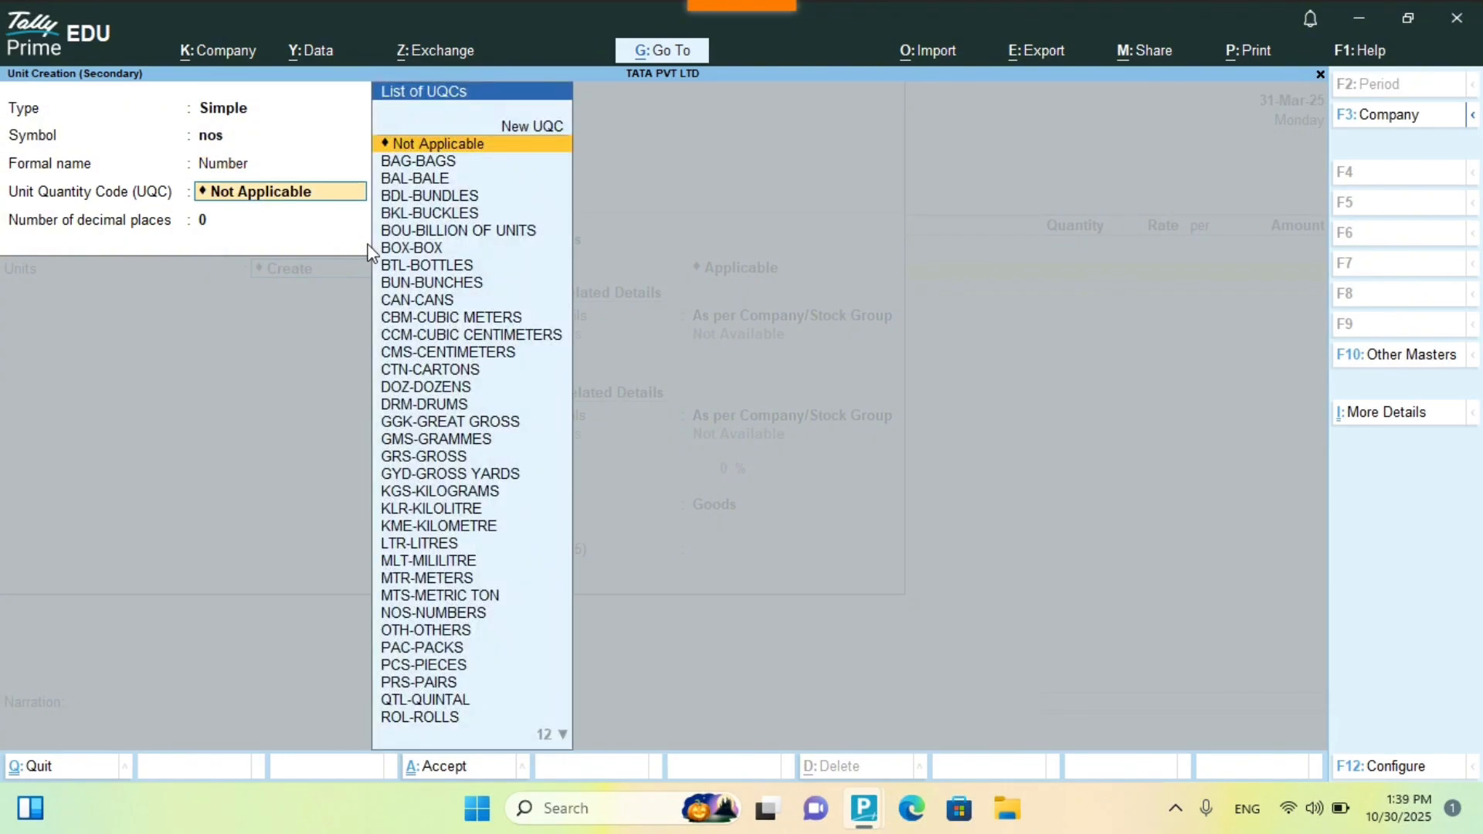
key("Return")
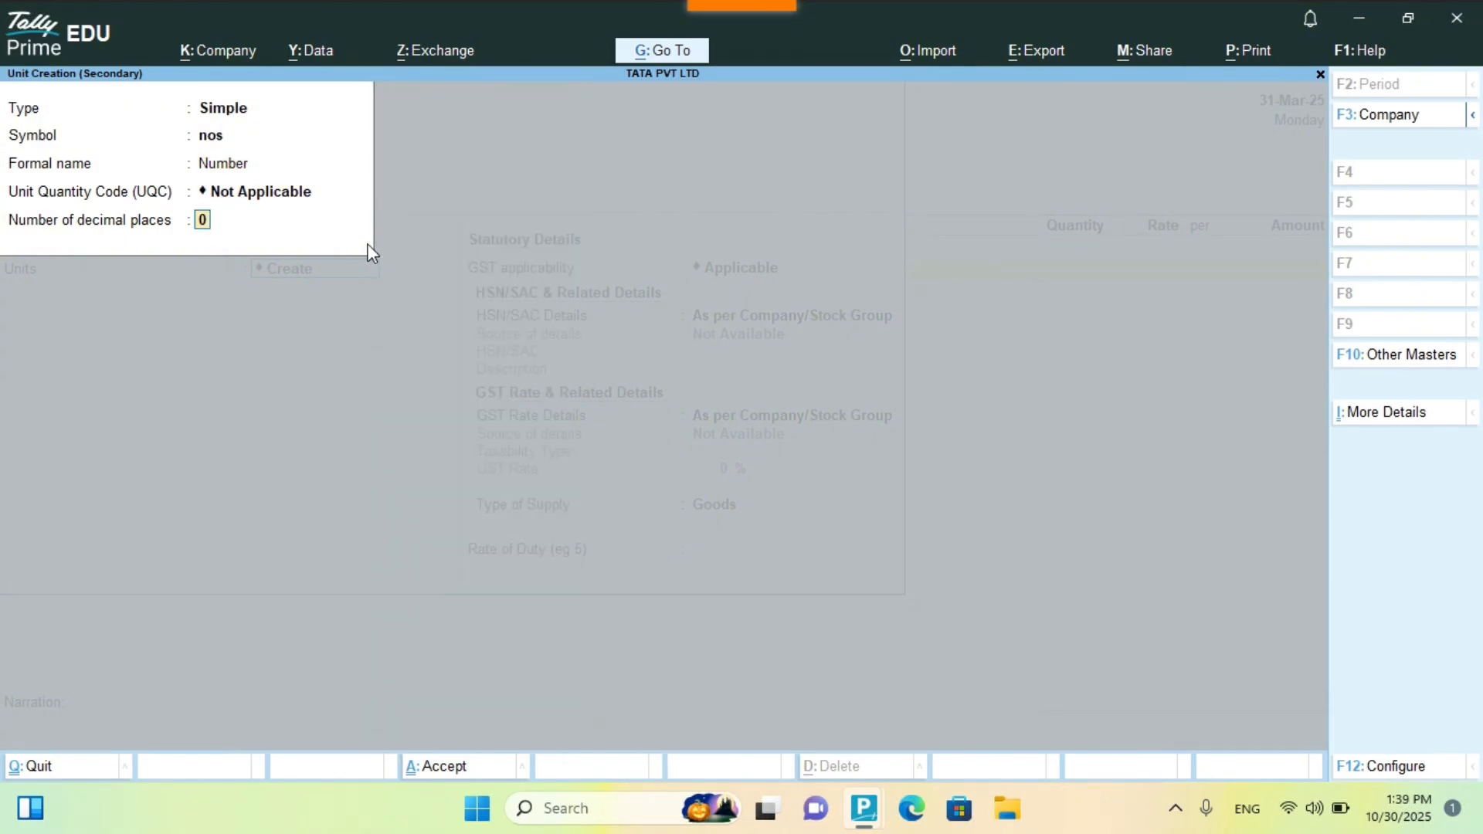
type("1")
key("Return")
key("Return")
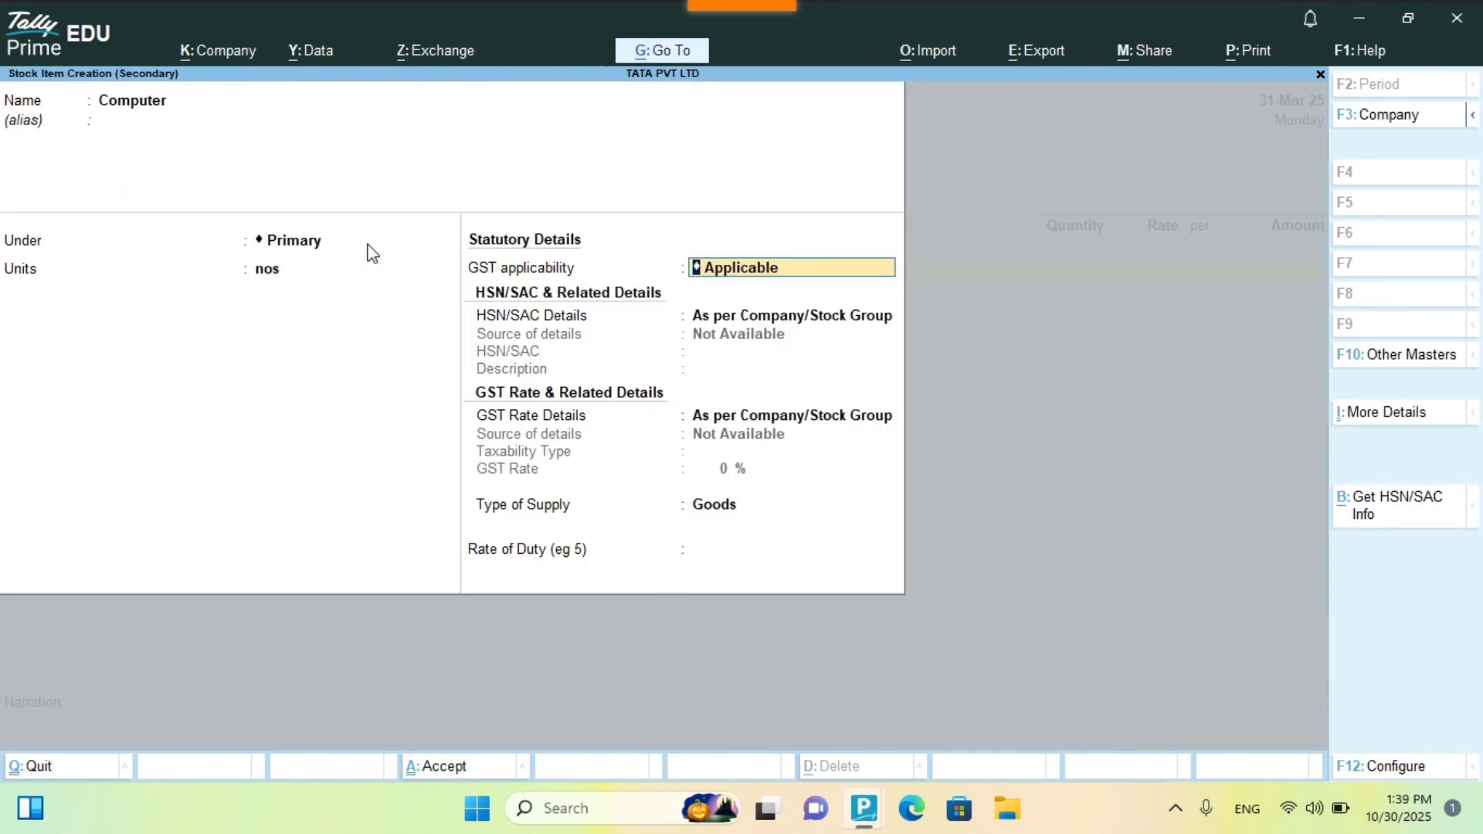
- Keep the default GST and supply details for the Computer stock item and save it
key("Return")
key("Return")
key("Return")
key("Return")
key("Return")
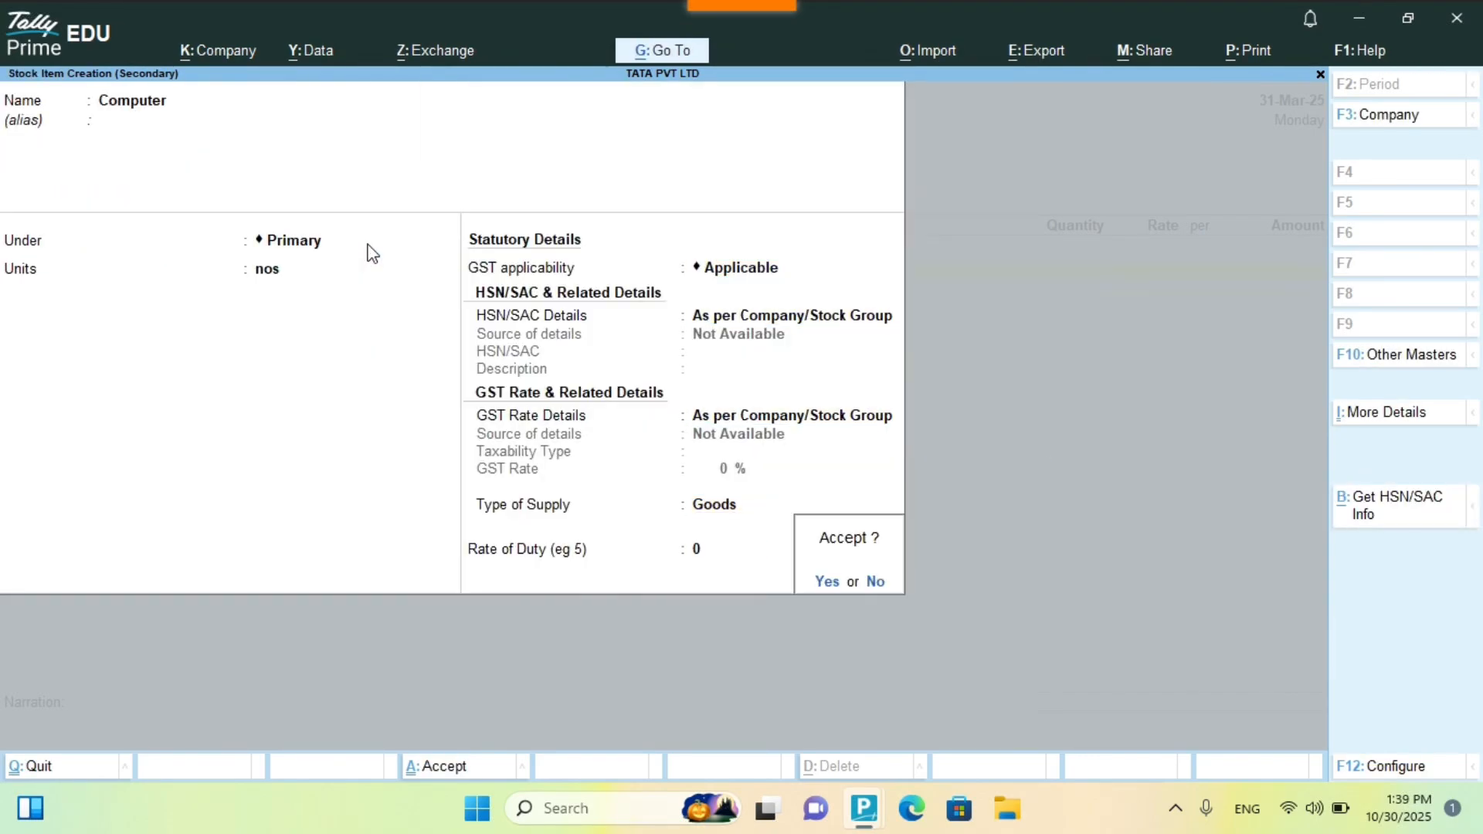
key("Return")
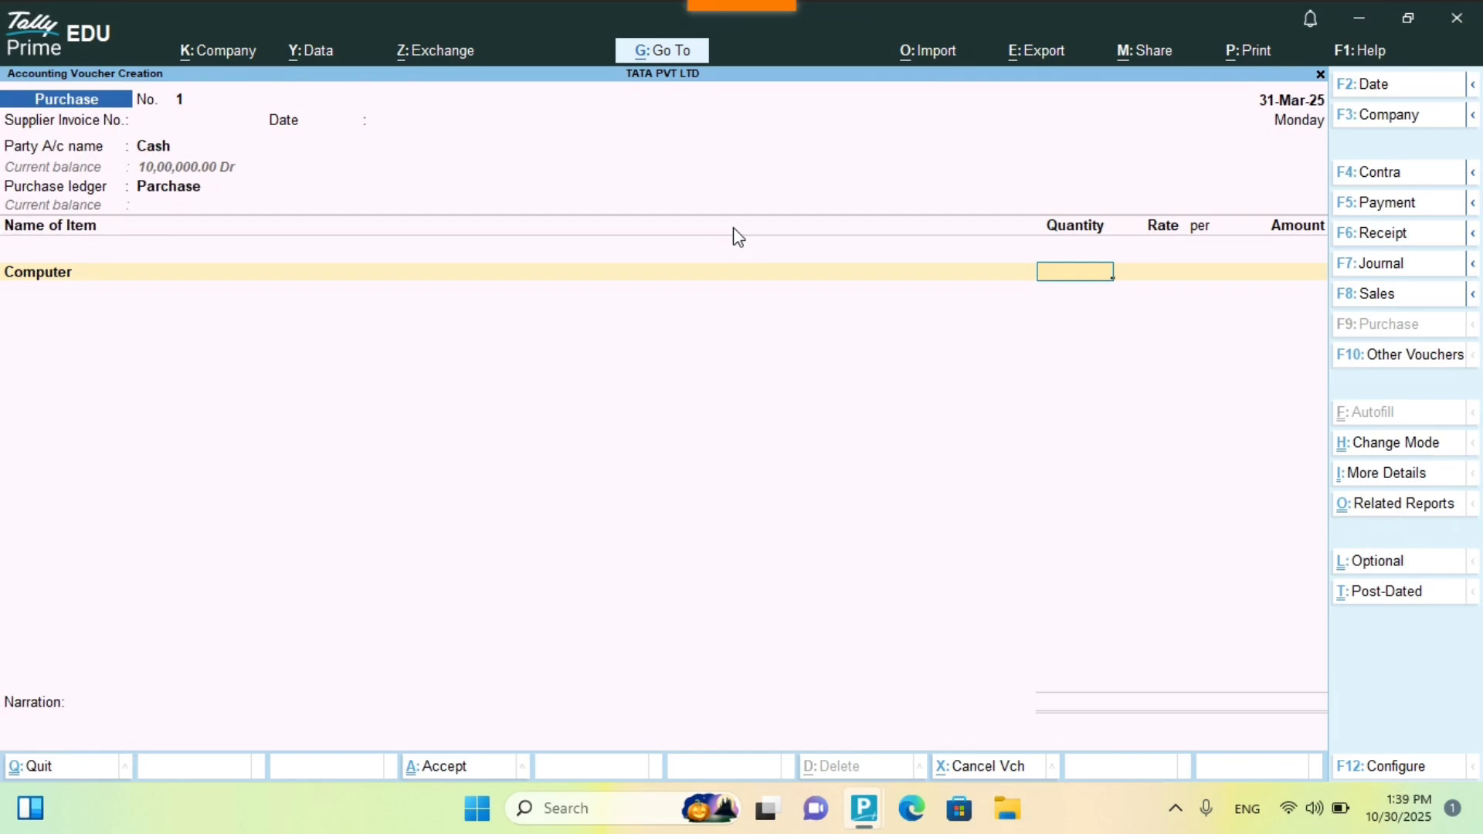
- Enter a quantity of 20 nos at a rate of 5000 for Computer in the purchase voucher
type("20")
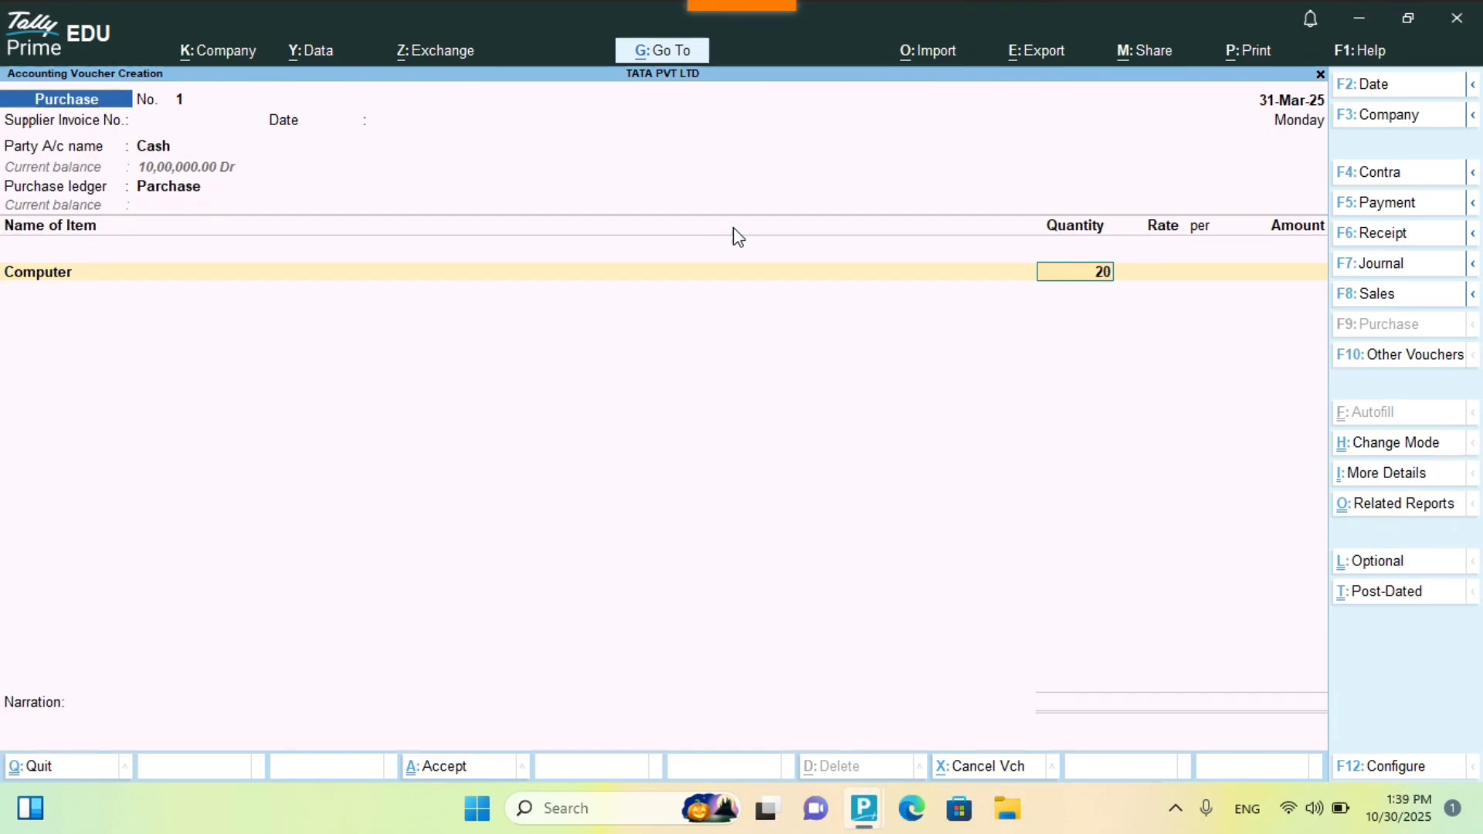
key("Return")
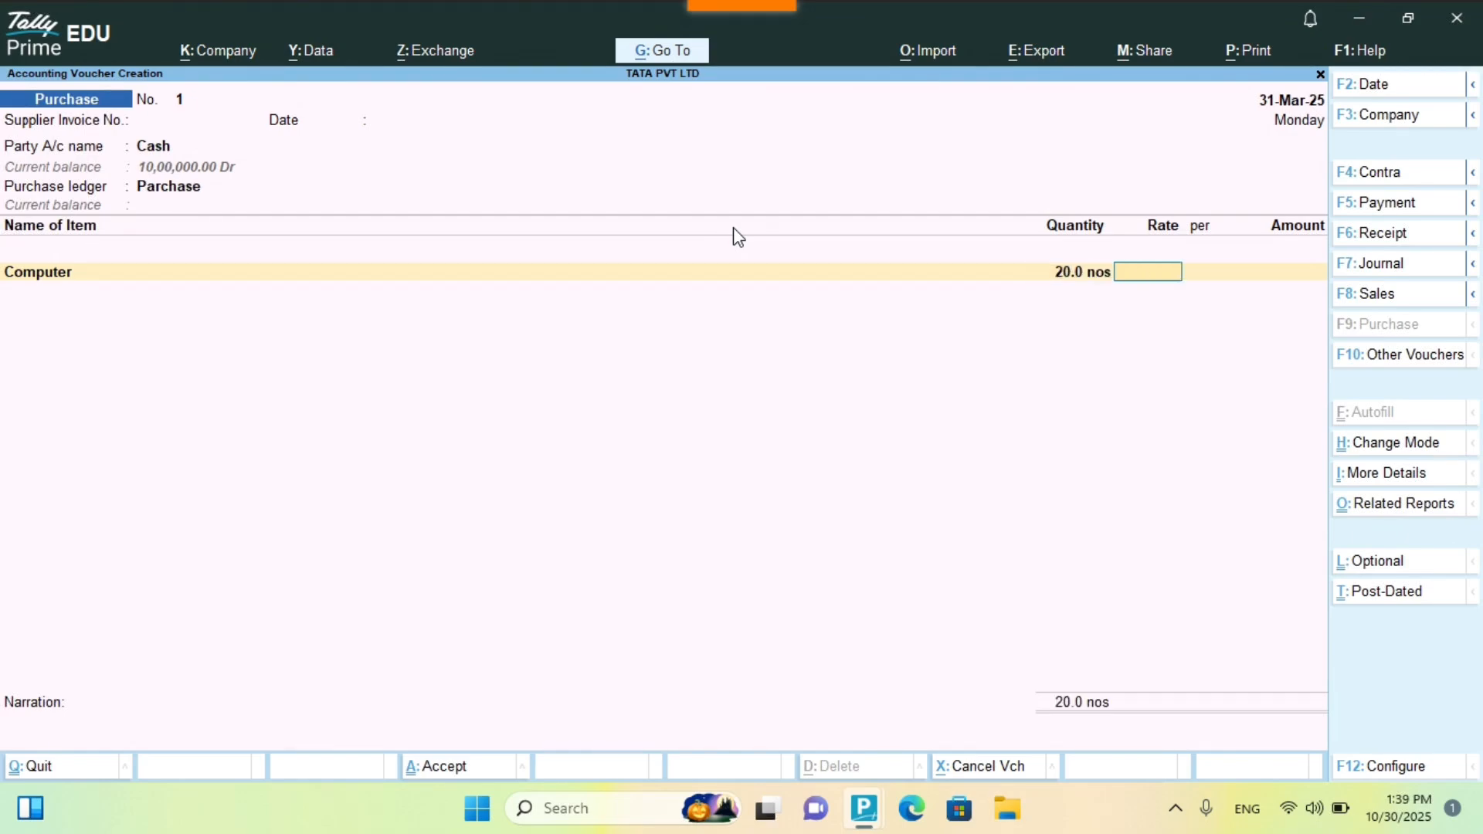
type("5000")
key("Return")
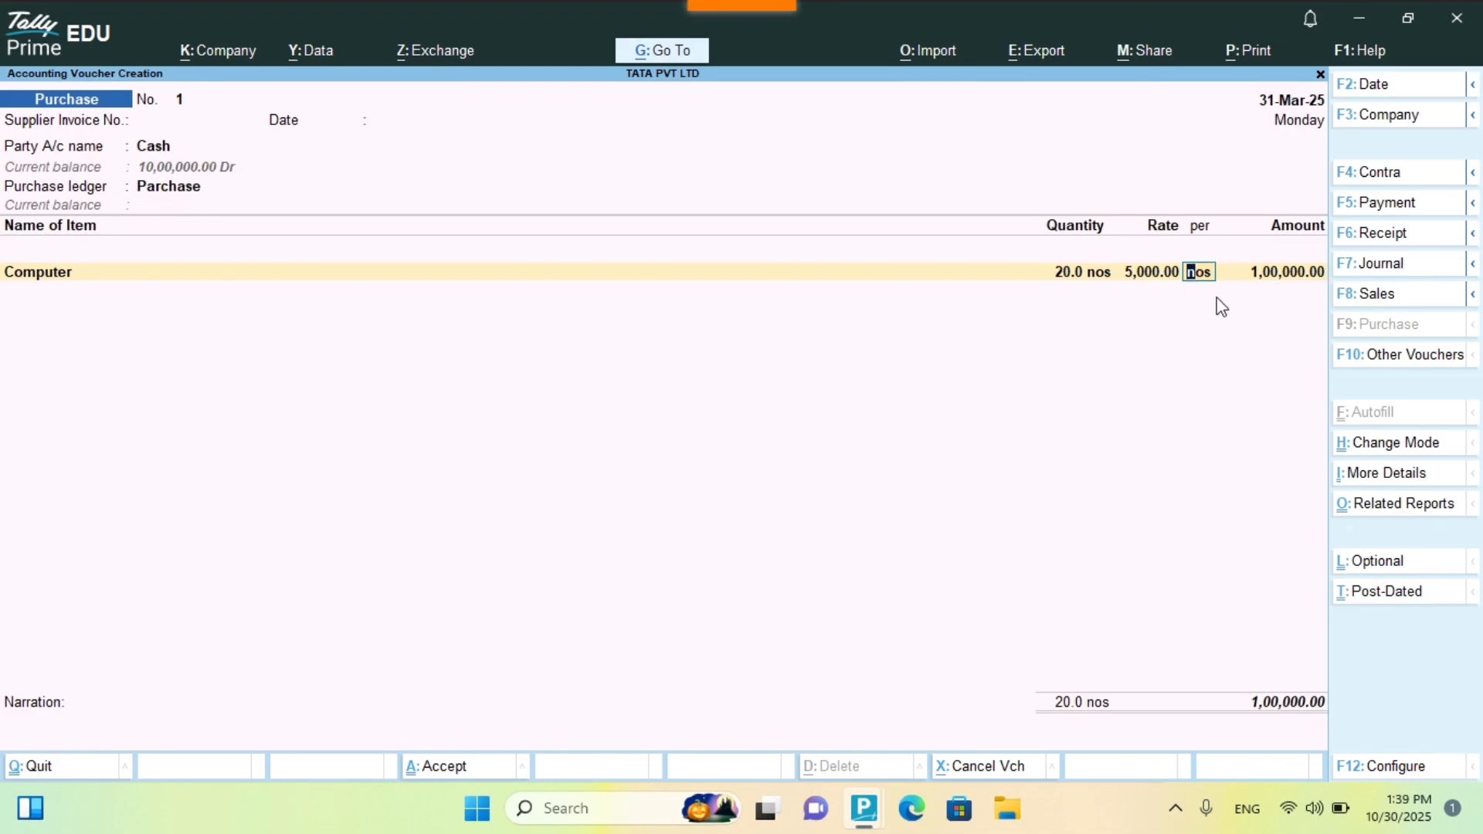
key("Return")
key("Return")
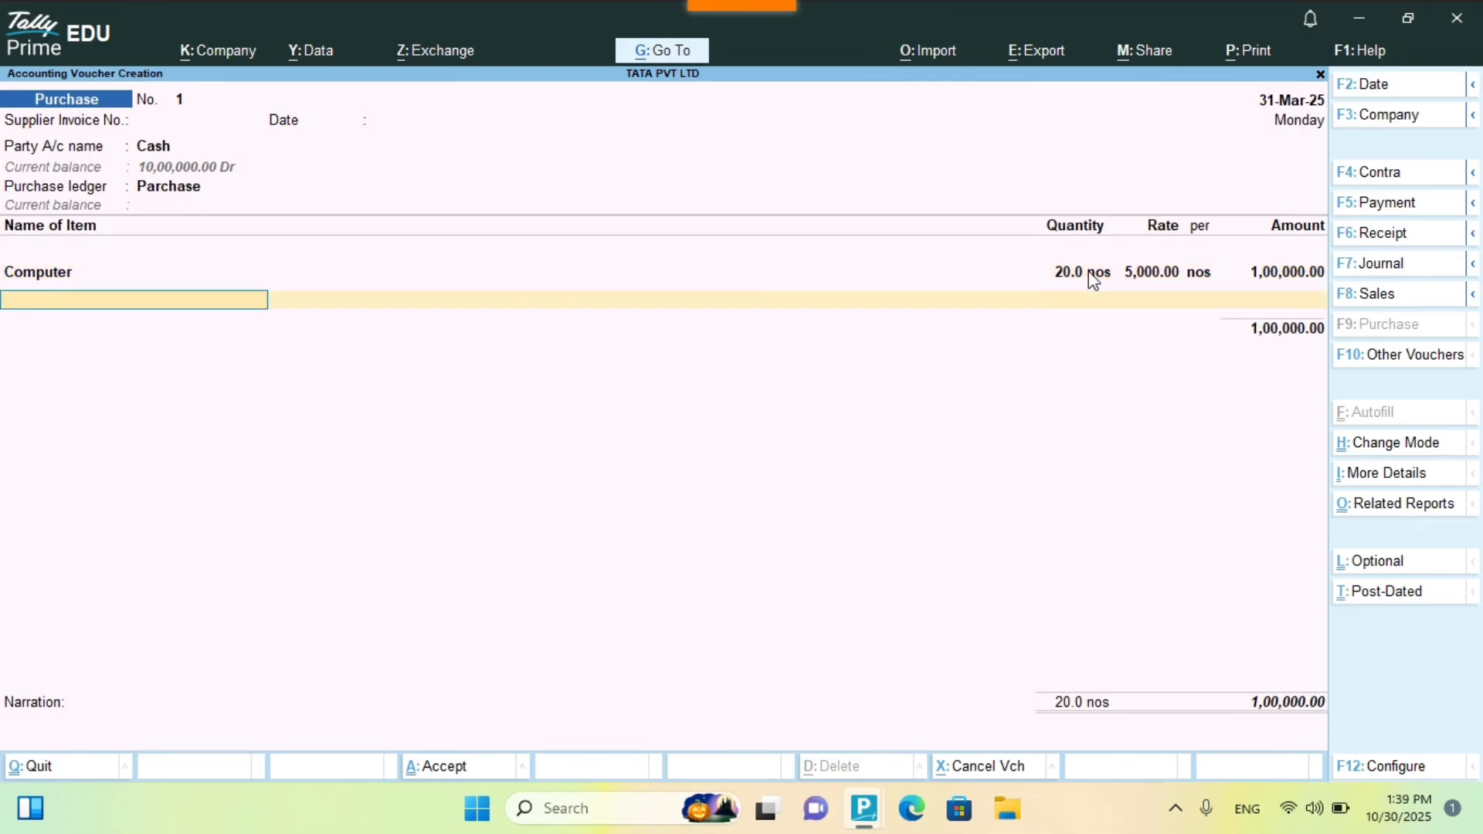
- End the item list and save the purchase voucher without a narration
key("Return")
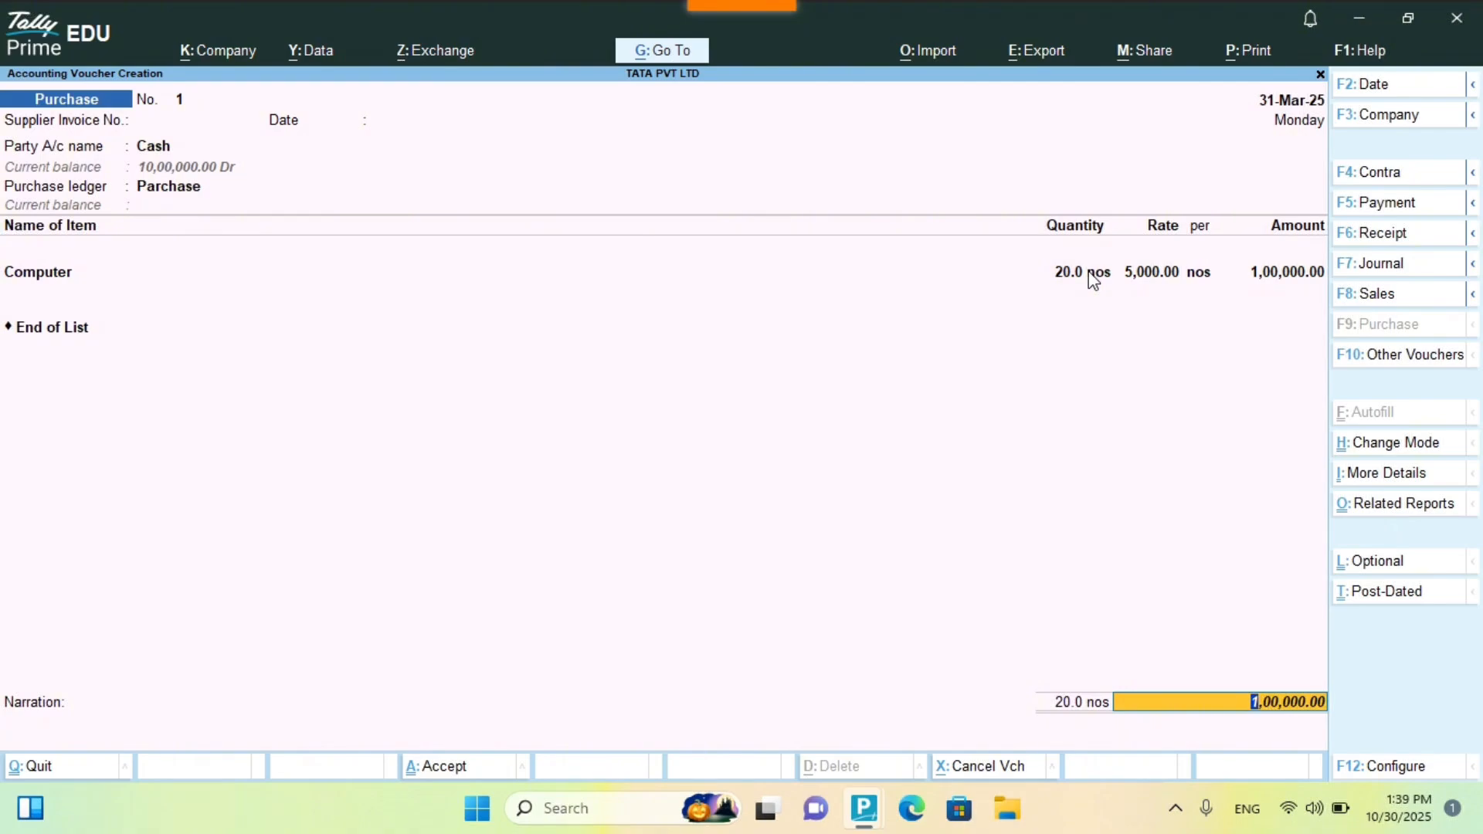
key("Return")
key("Return")
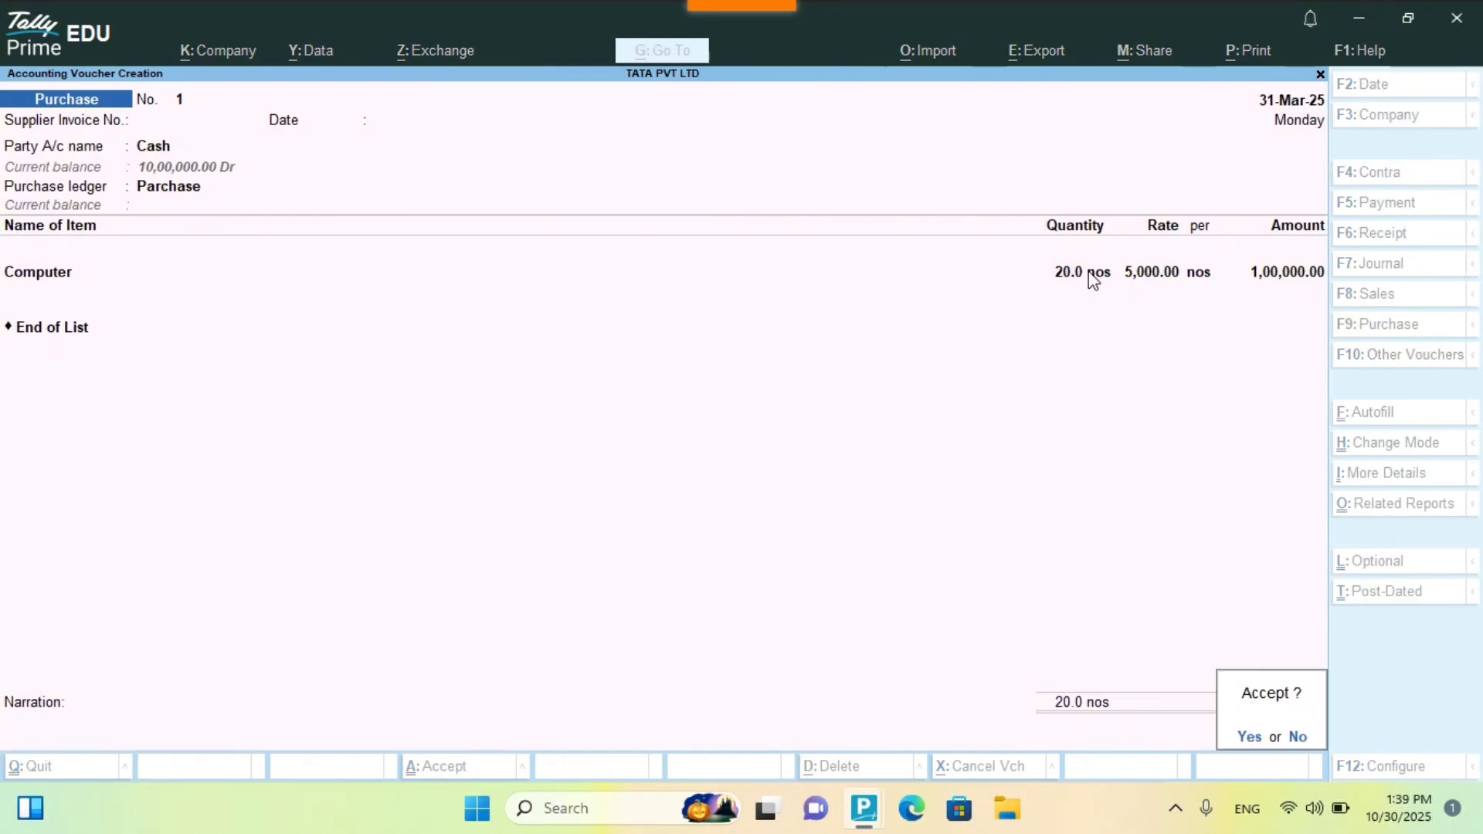
key("Return")
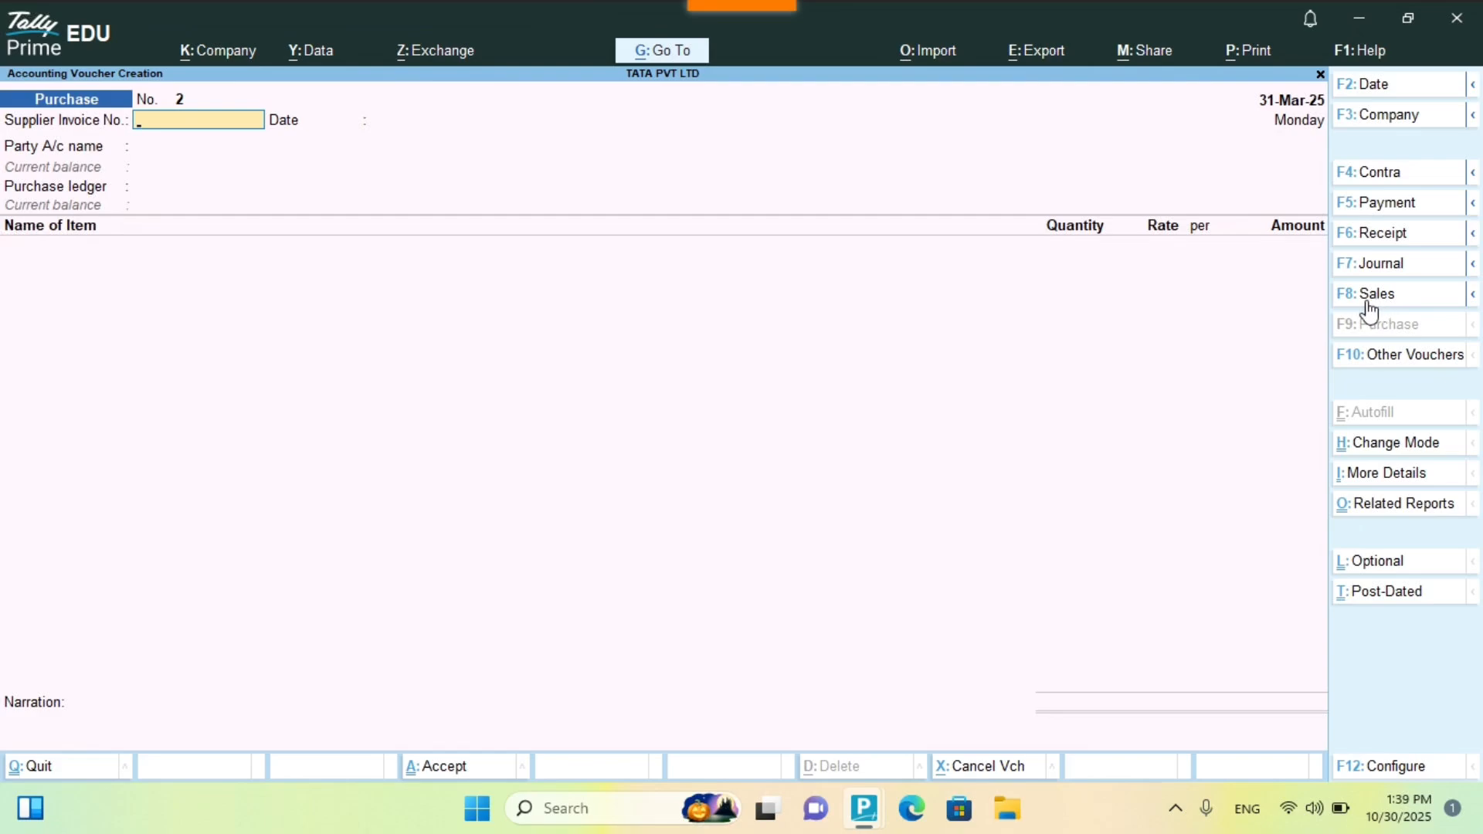
- Start a Sales voucher with Cash as the party account and a new ledger named Sales Ac under Sales Accounts
left_click(1394, 300)
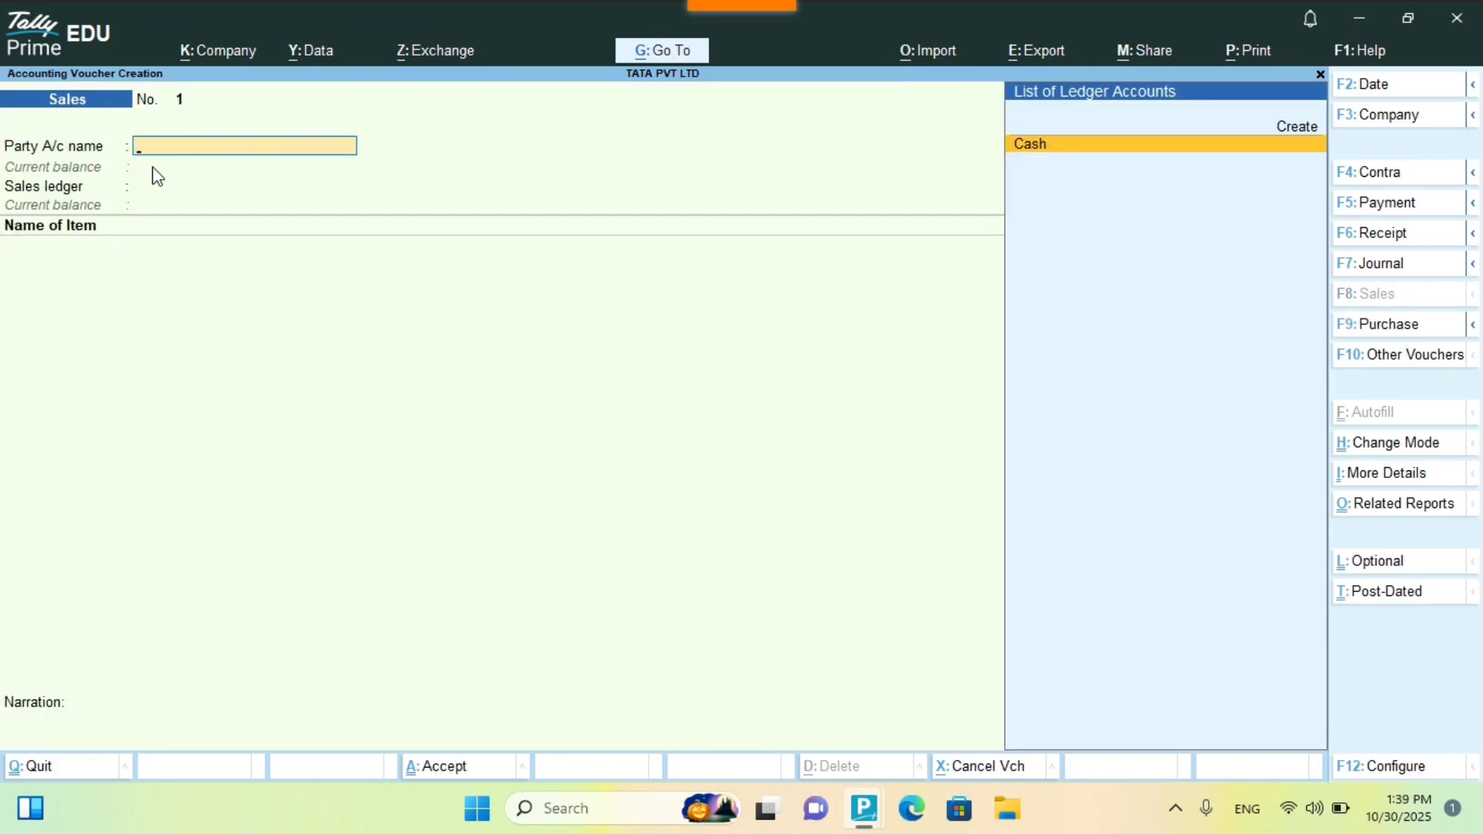
key("Return")
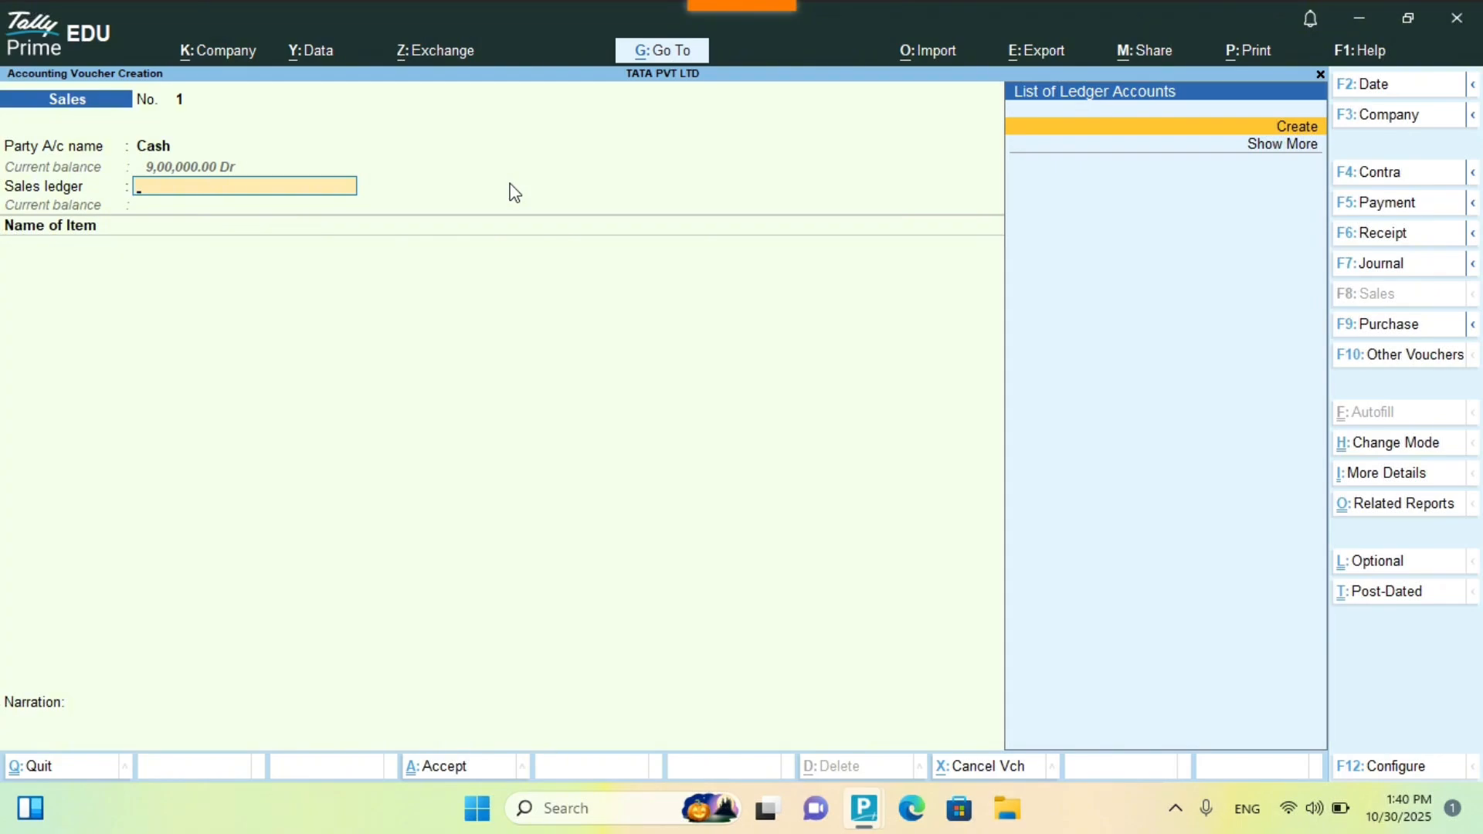
key("alt+c")
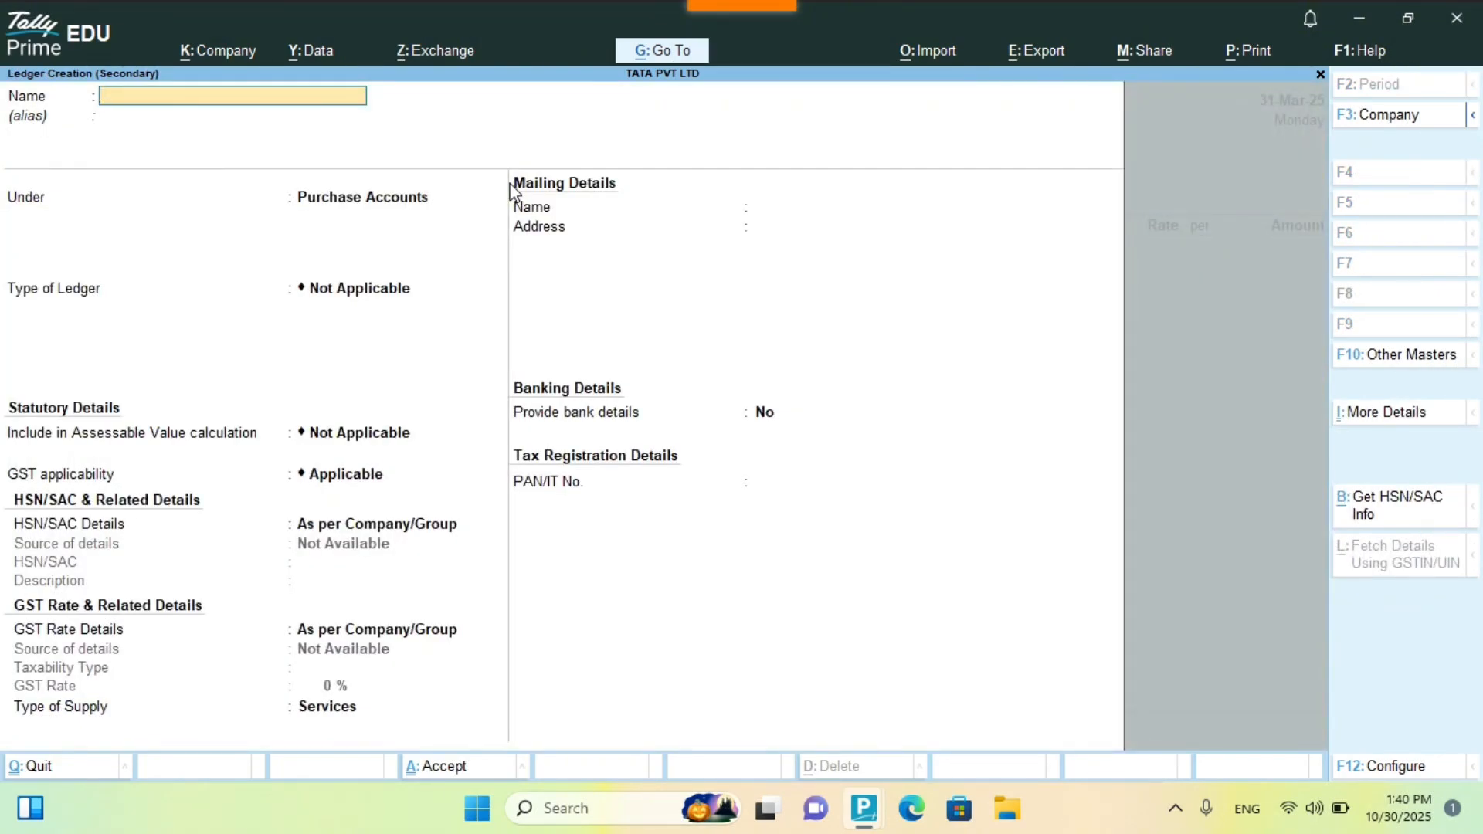
type("Sales Ac")
key("Return")
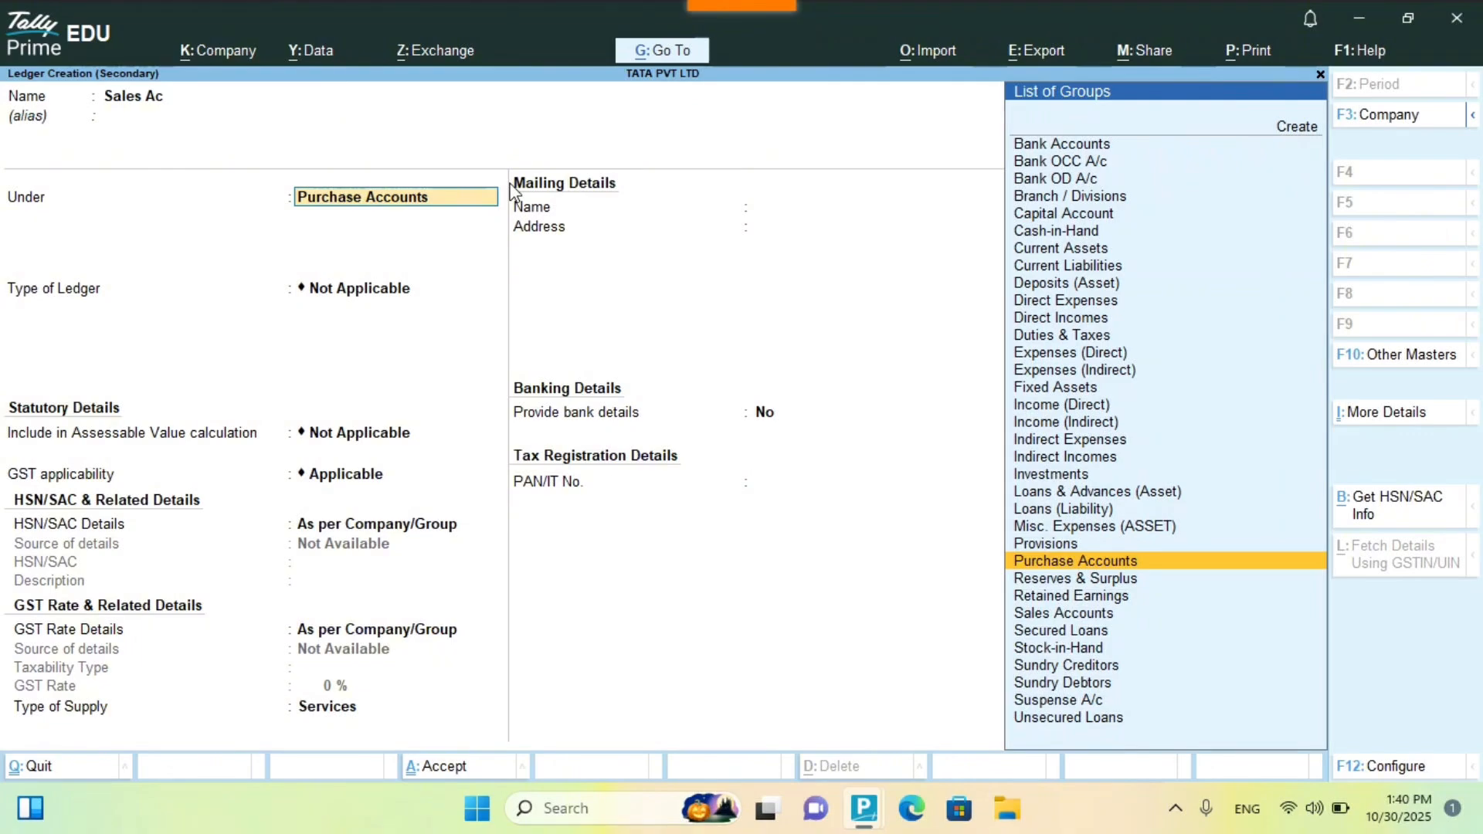
type("S")
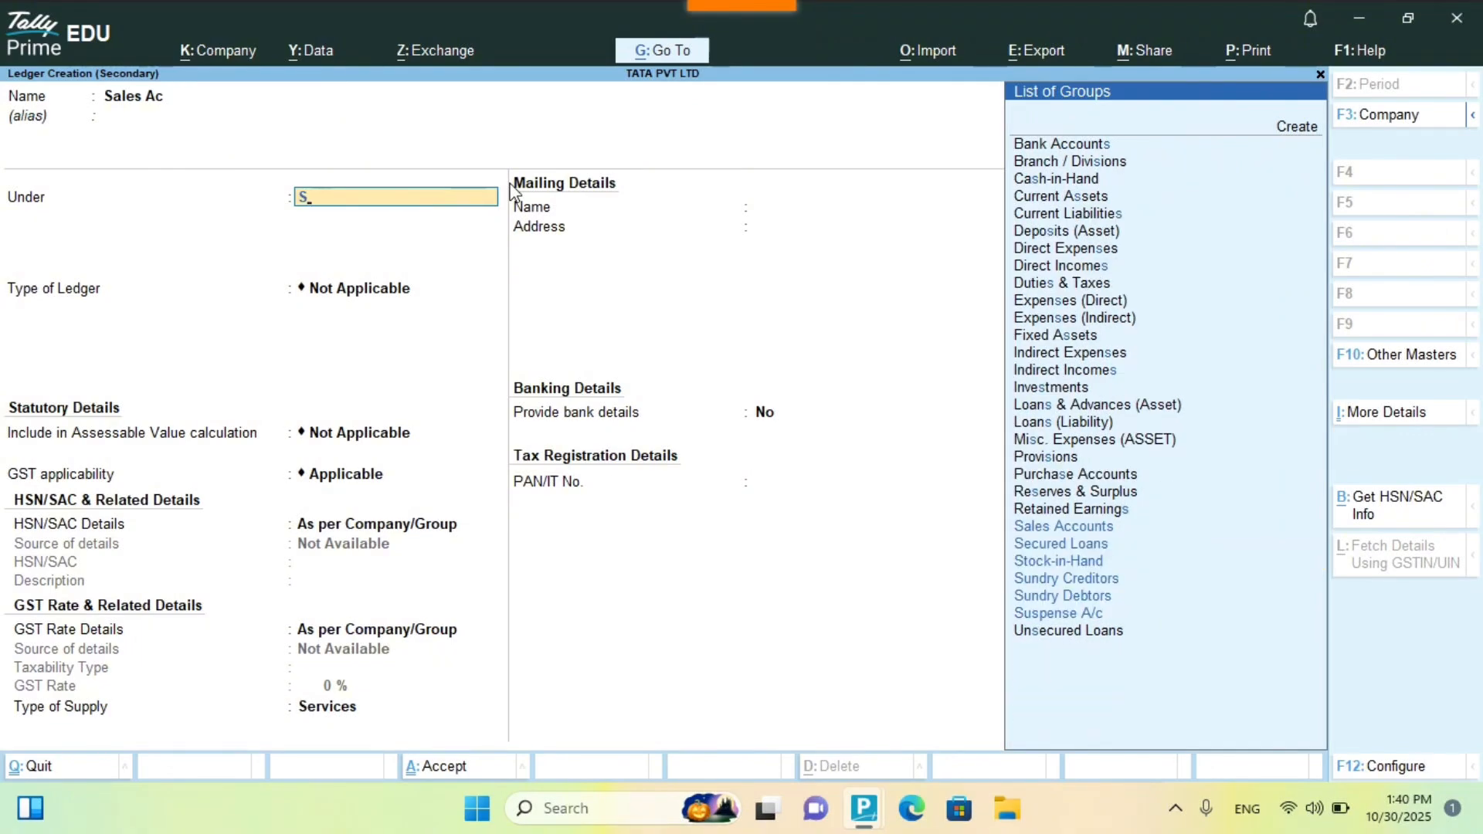
key("Return")
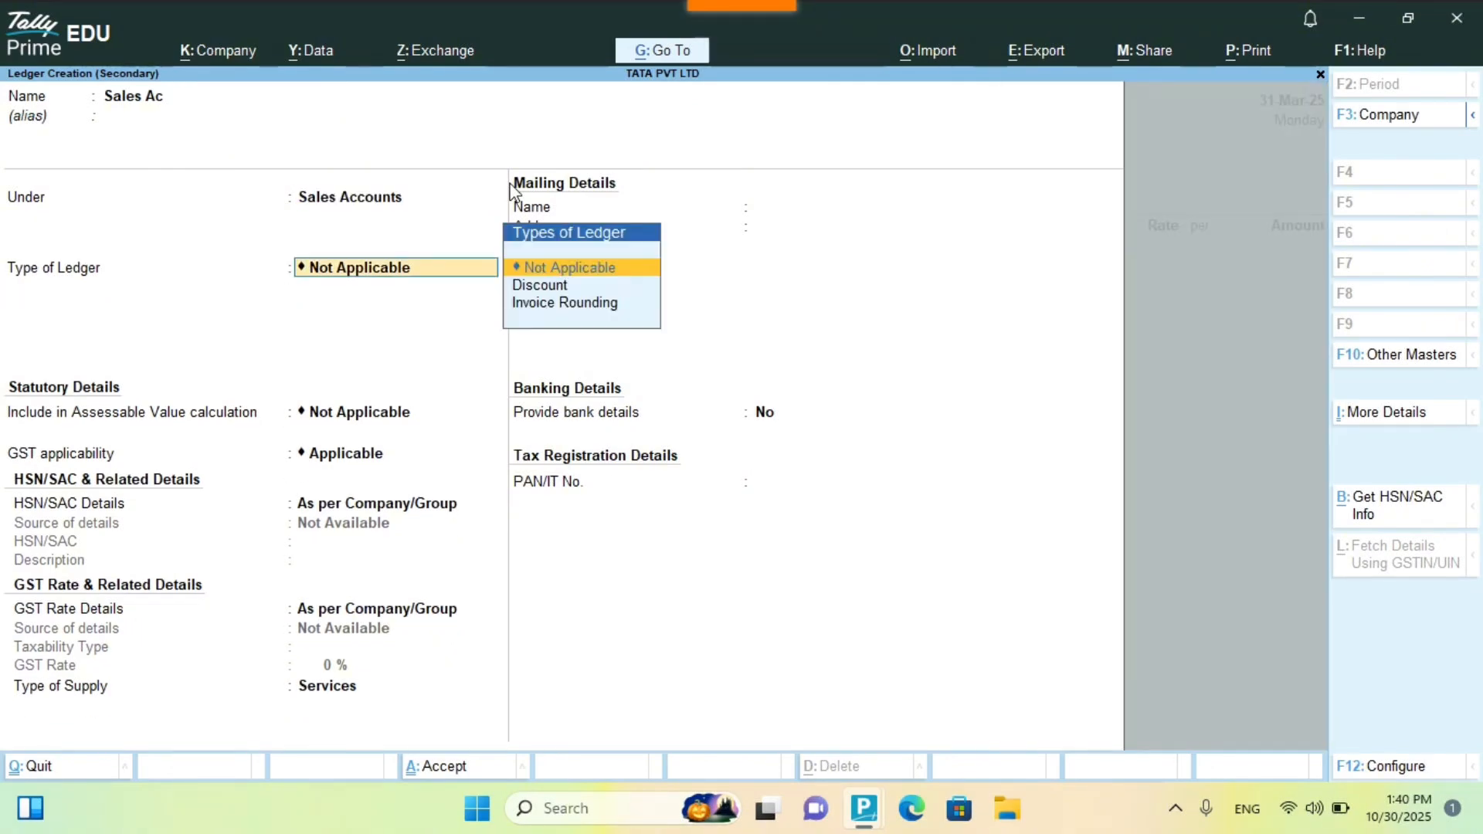
- Keep the default type, GST and banking details for the Sales Ac ledger and save it
key("Return")
key("Return")
key("Return")
key("Return")
key("Return")
key("Return")
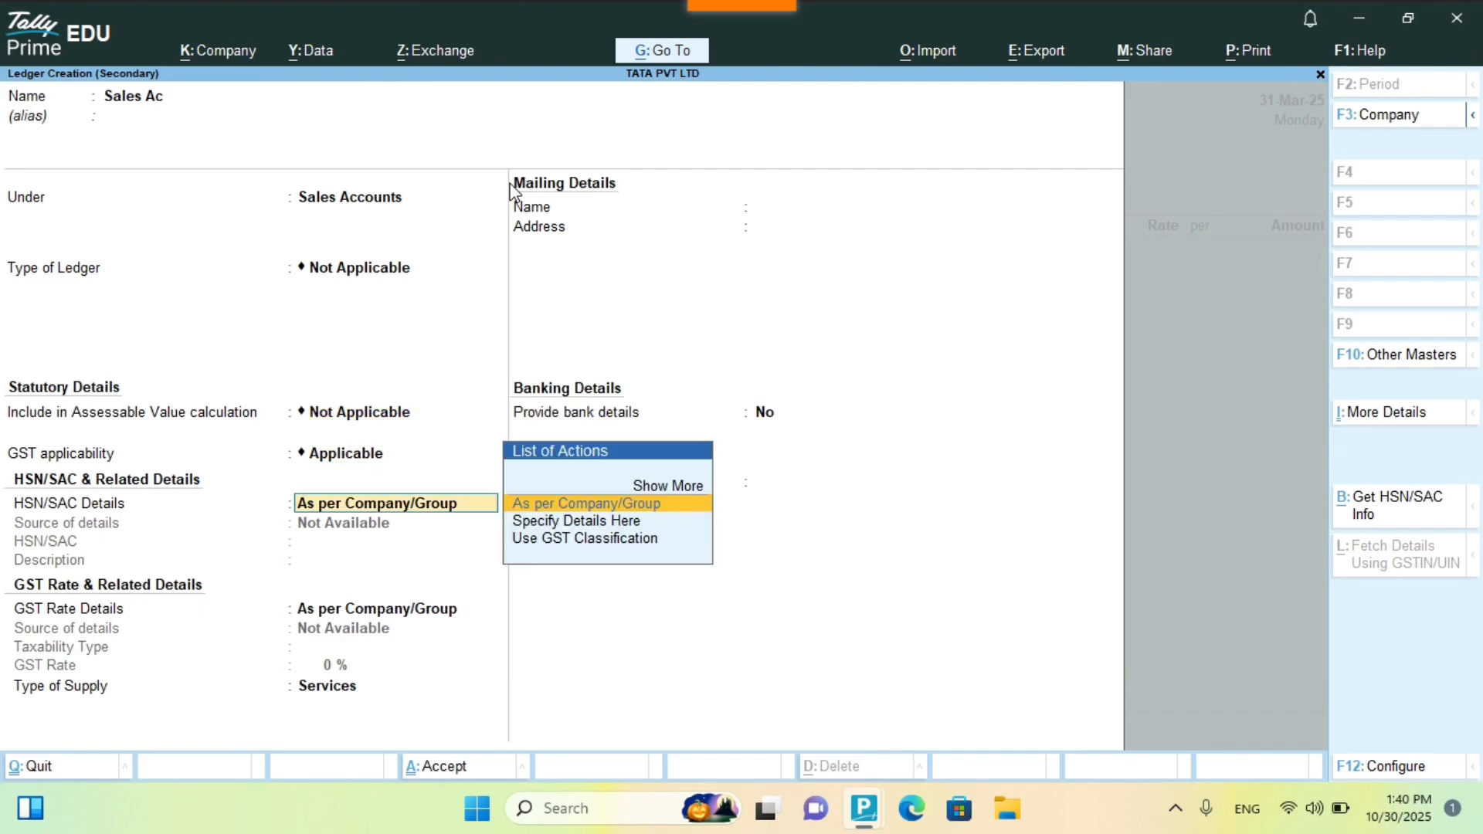
key("Return")
key("Return")
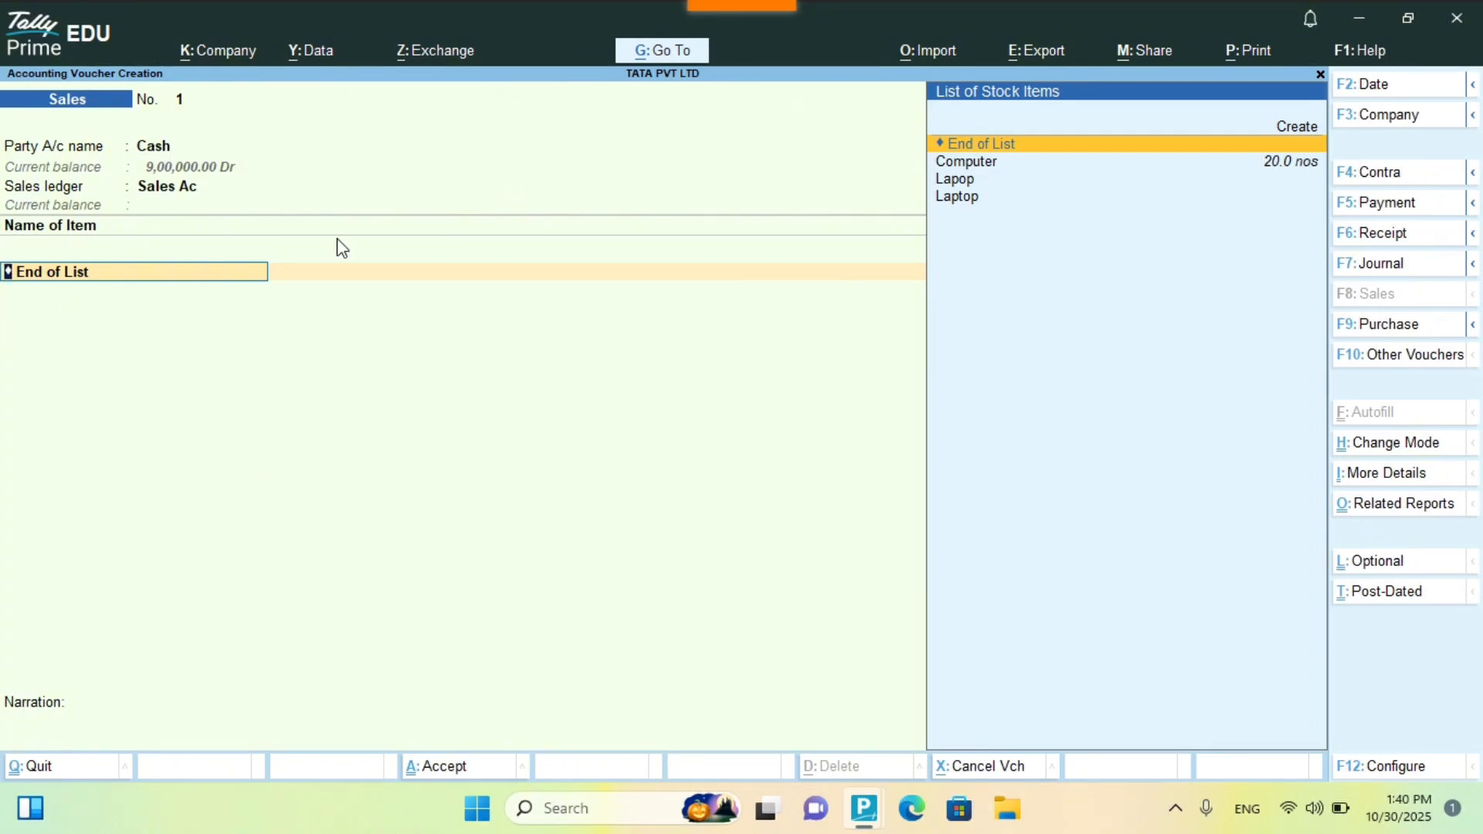
- Add Computer to the sales voucher with a quantity of 5 nos at a rate of 8000
key("Down")
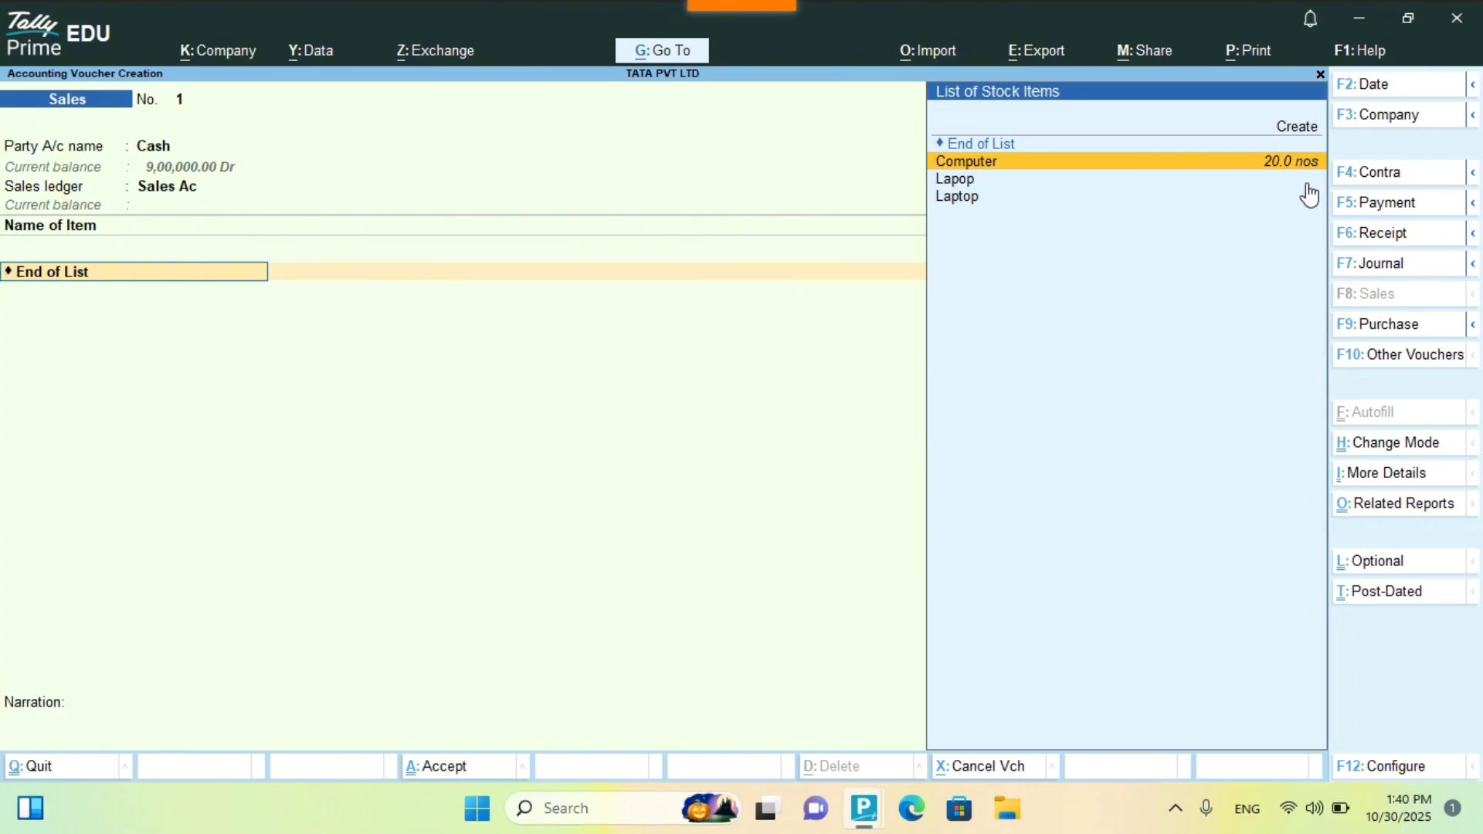
left_click(1254, 159)
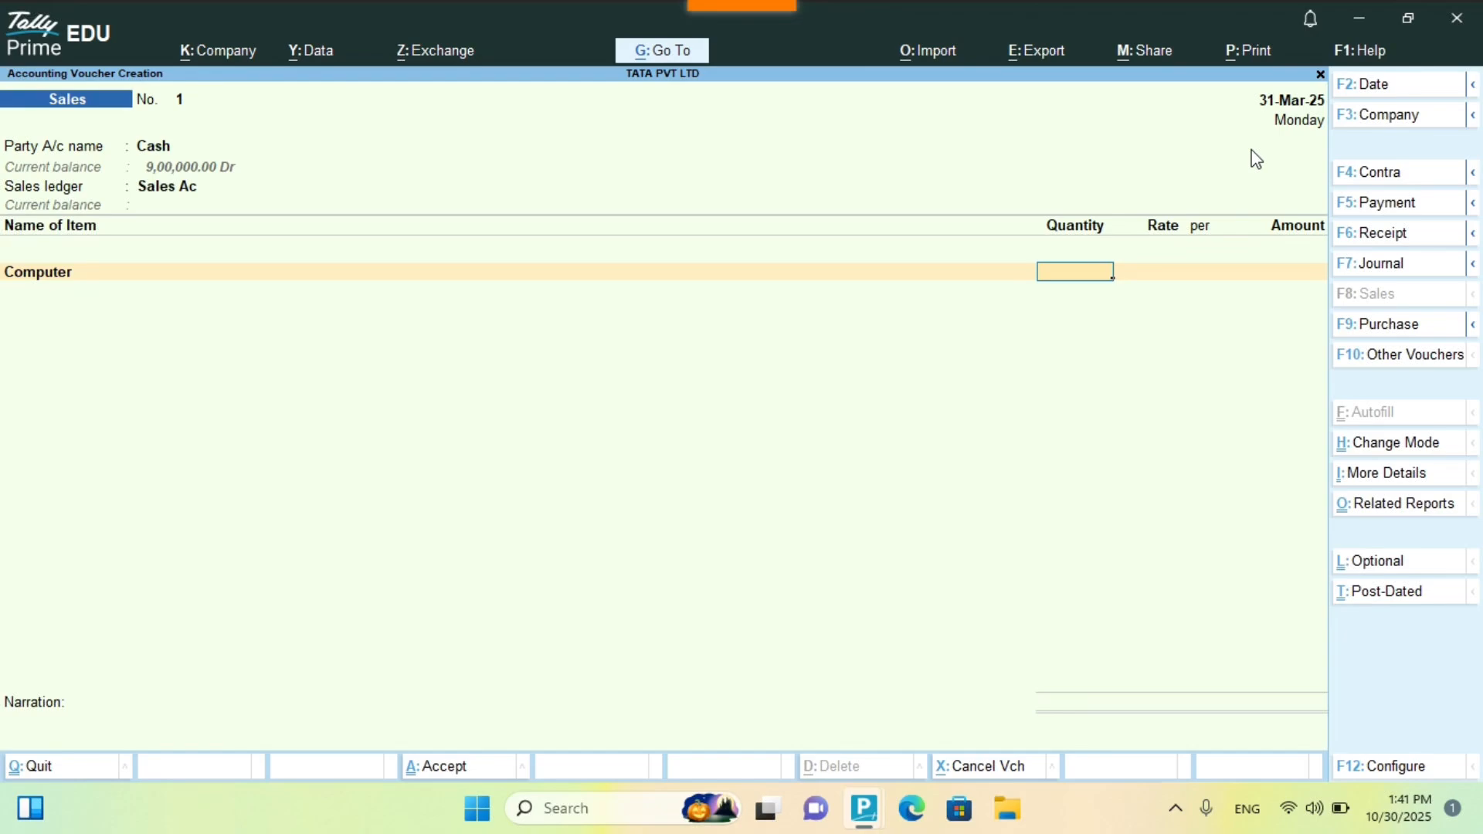
type("5")
key("Return")
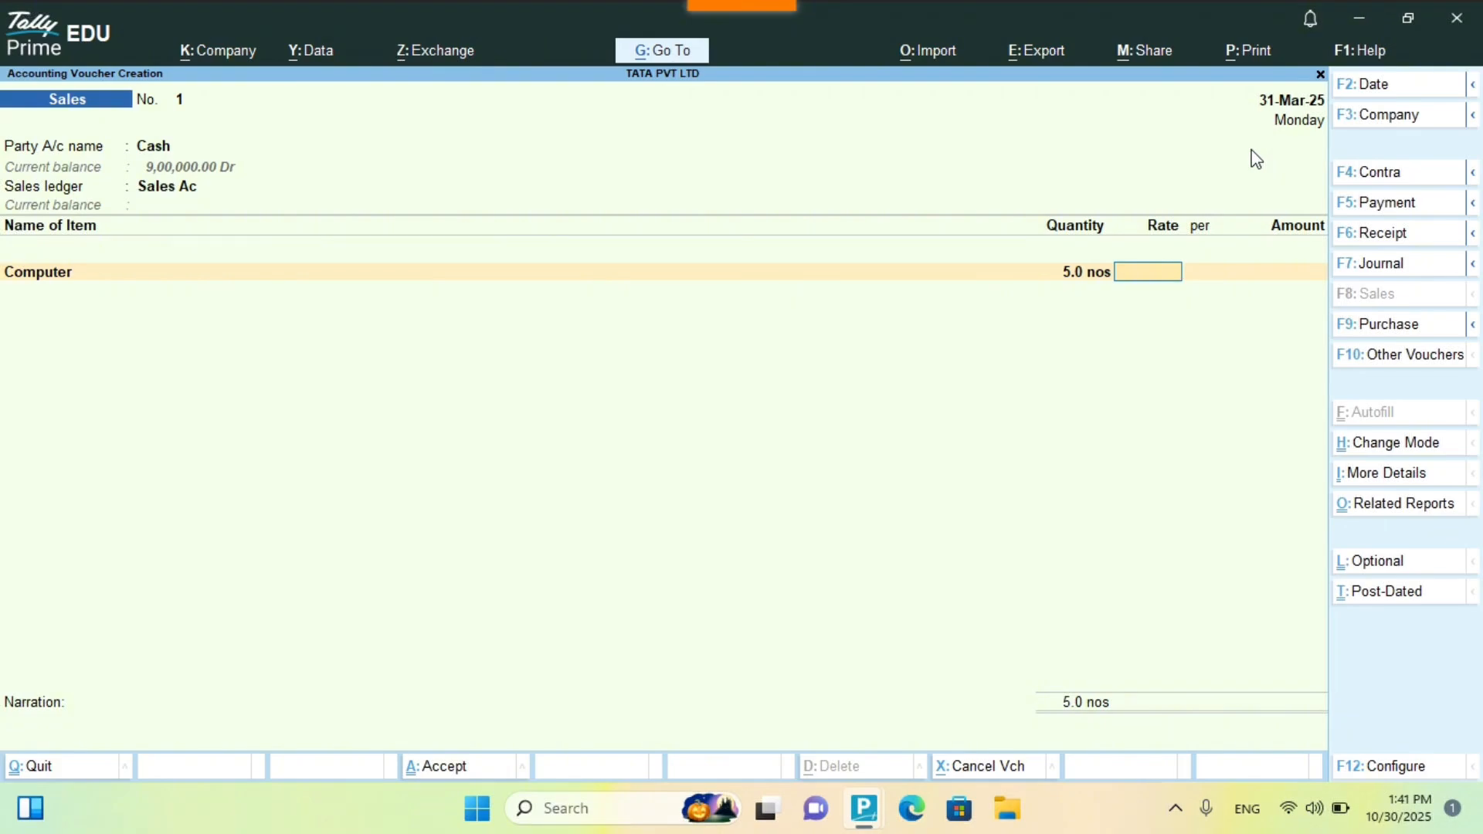
type("8000")
key("Return")
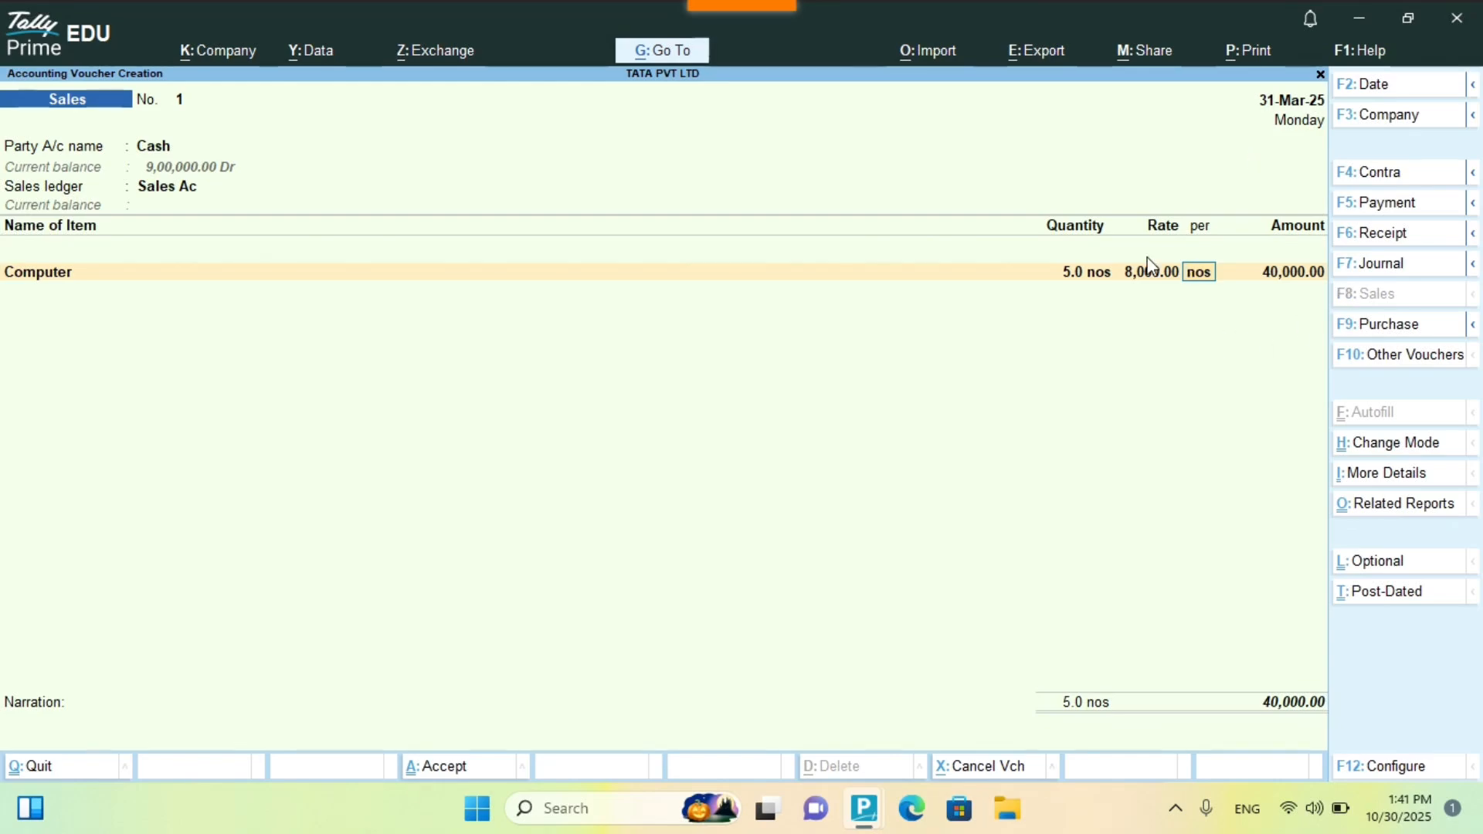
- End the item list and save the sales voucher without a narration
key("Return")
key("Return")
key("Return")
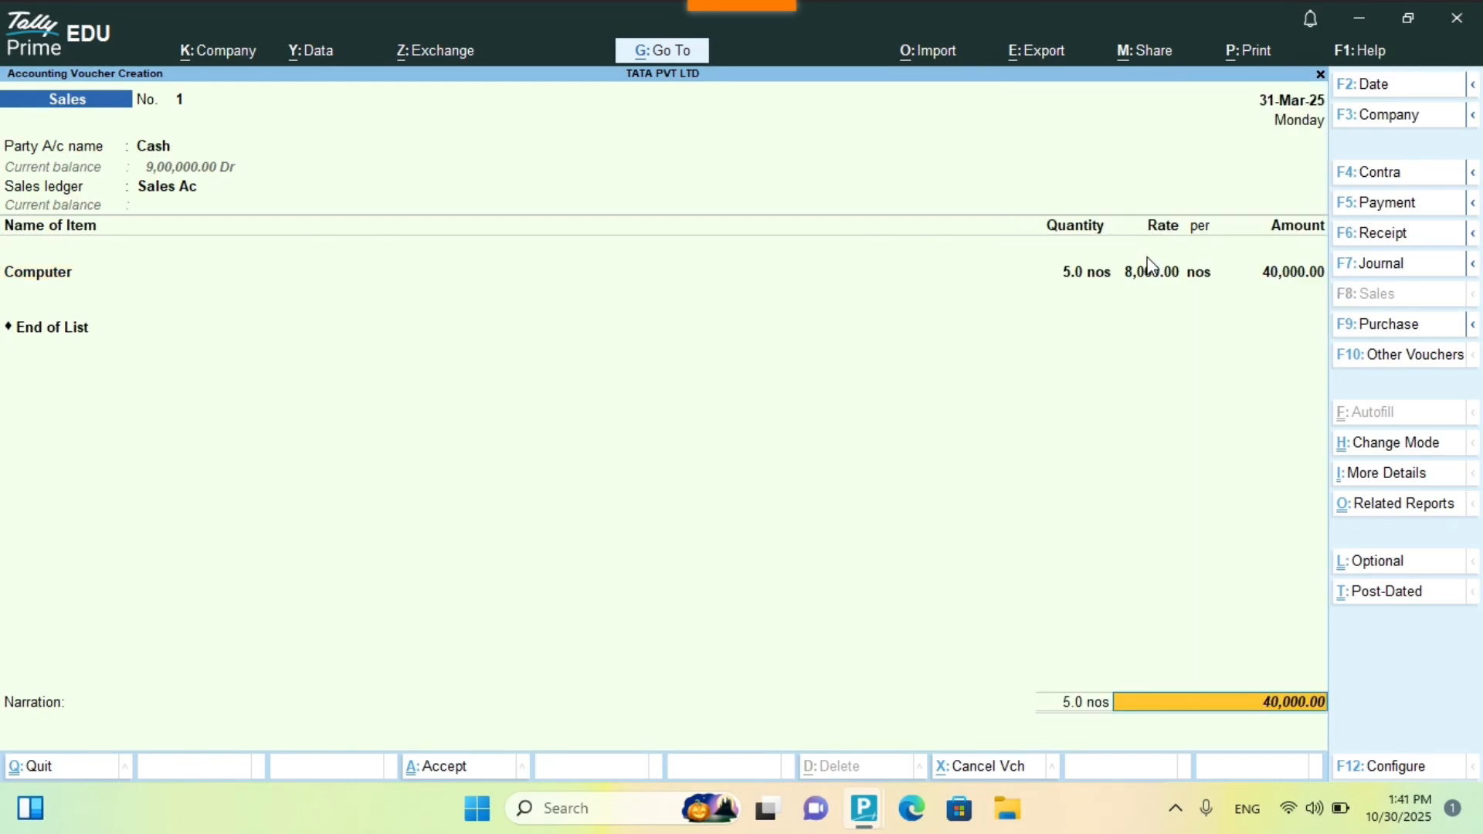
key("Return")
key("Return")
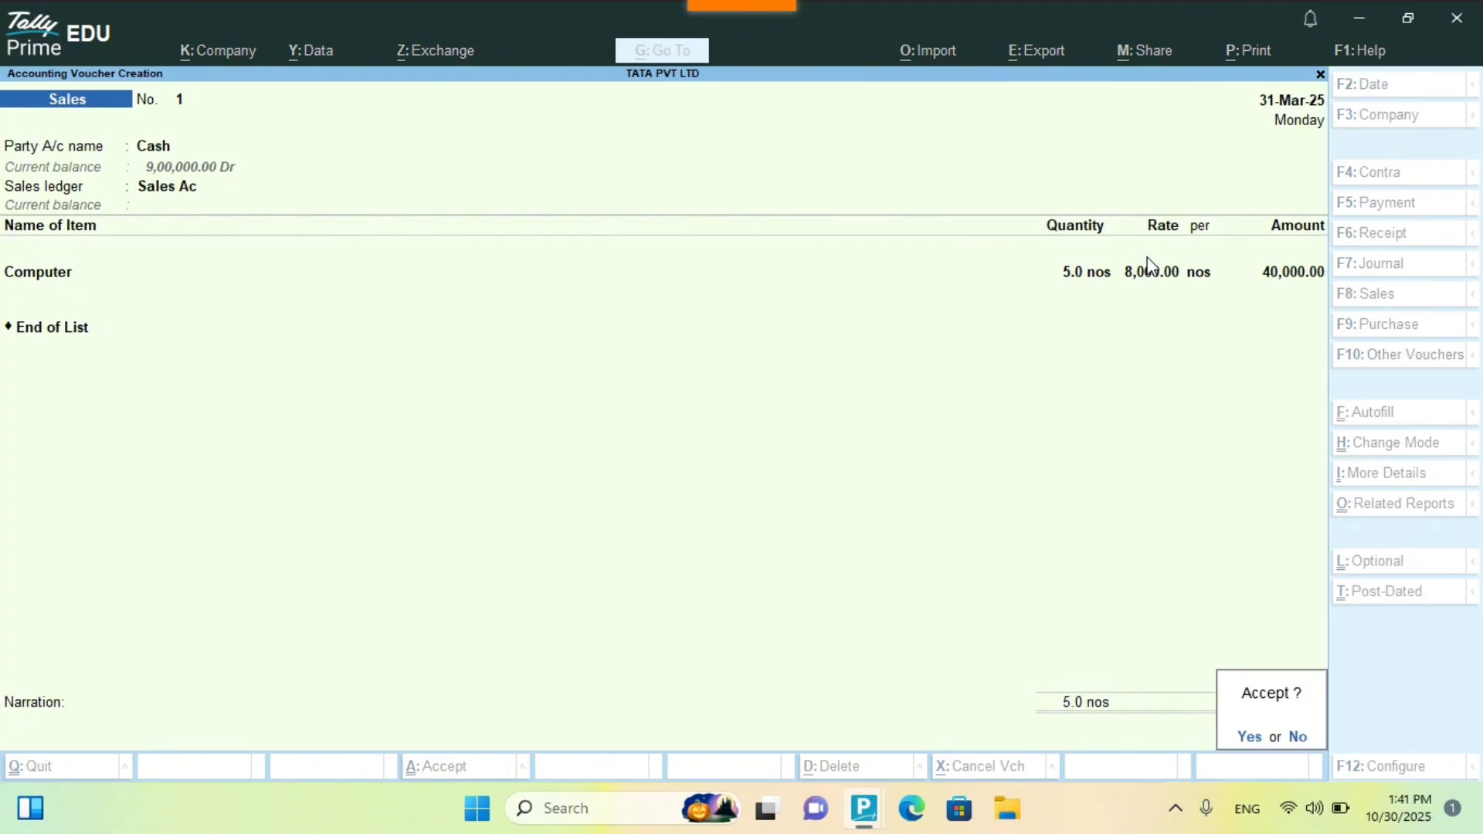
key("Return")
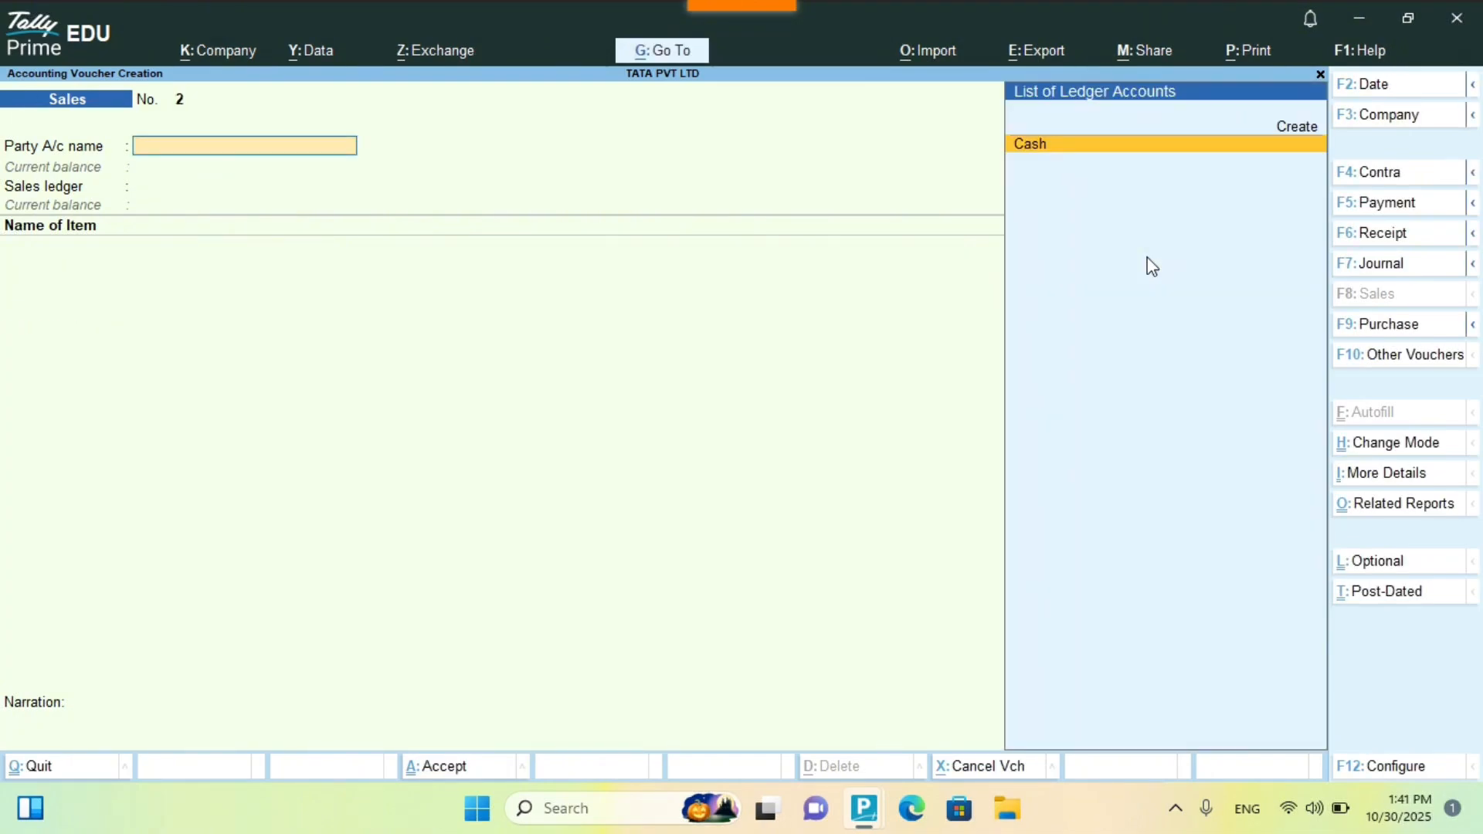
mouse_move(770, 9)
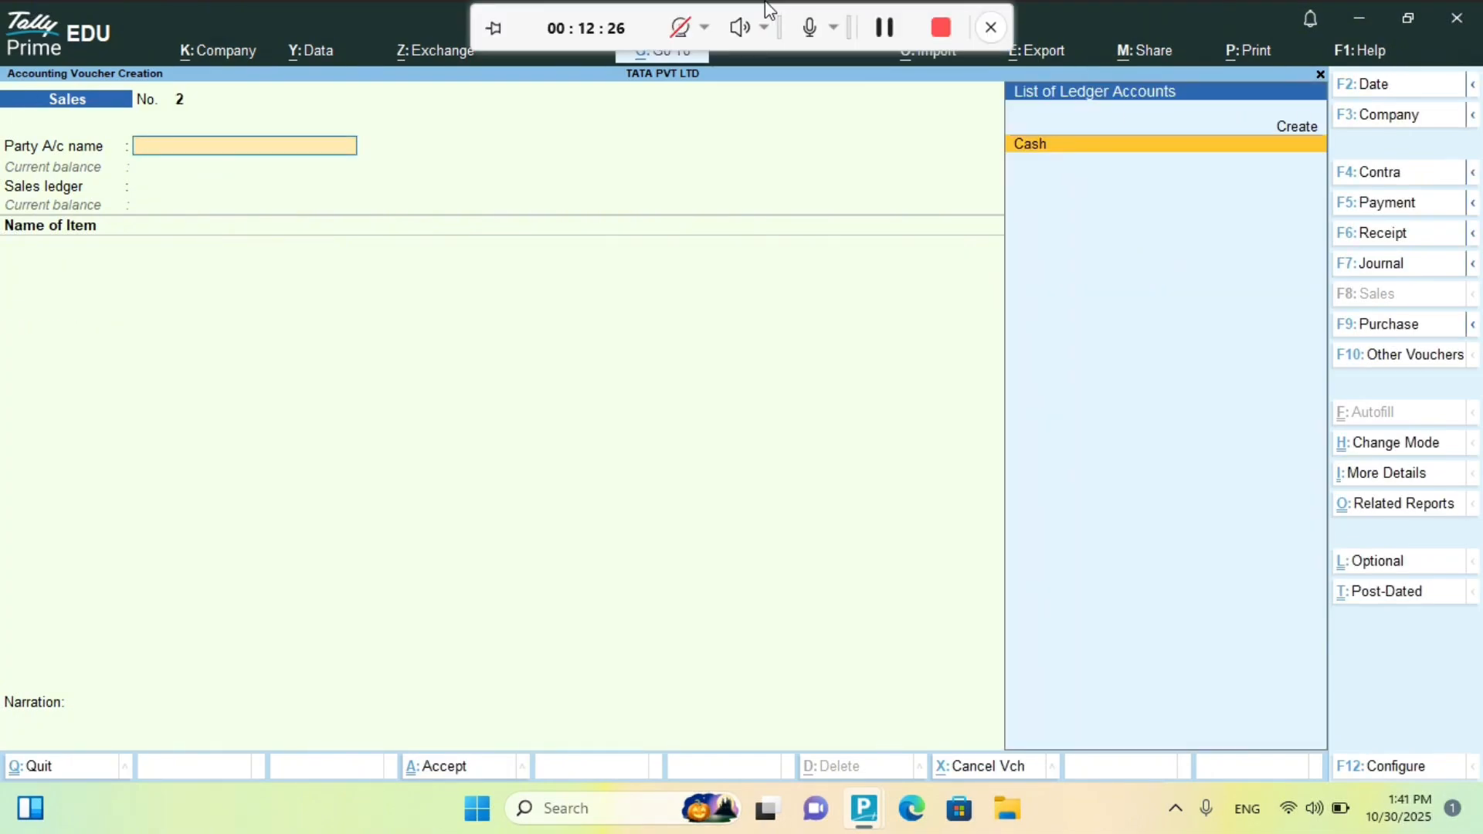
left_click(883, 28)
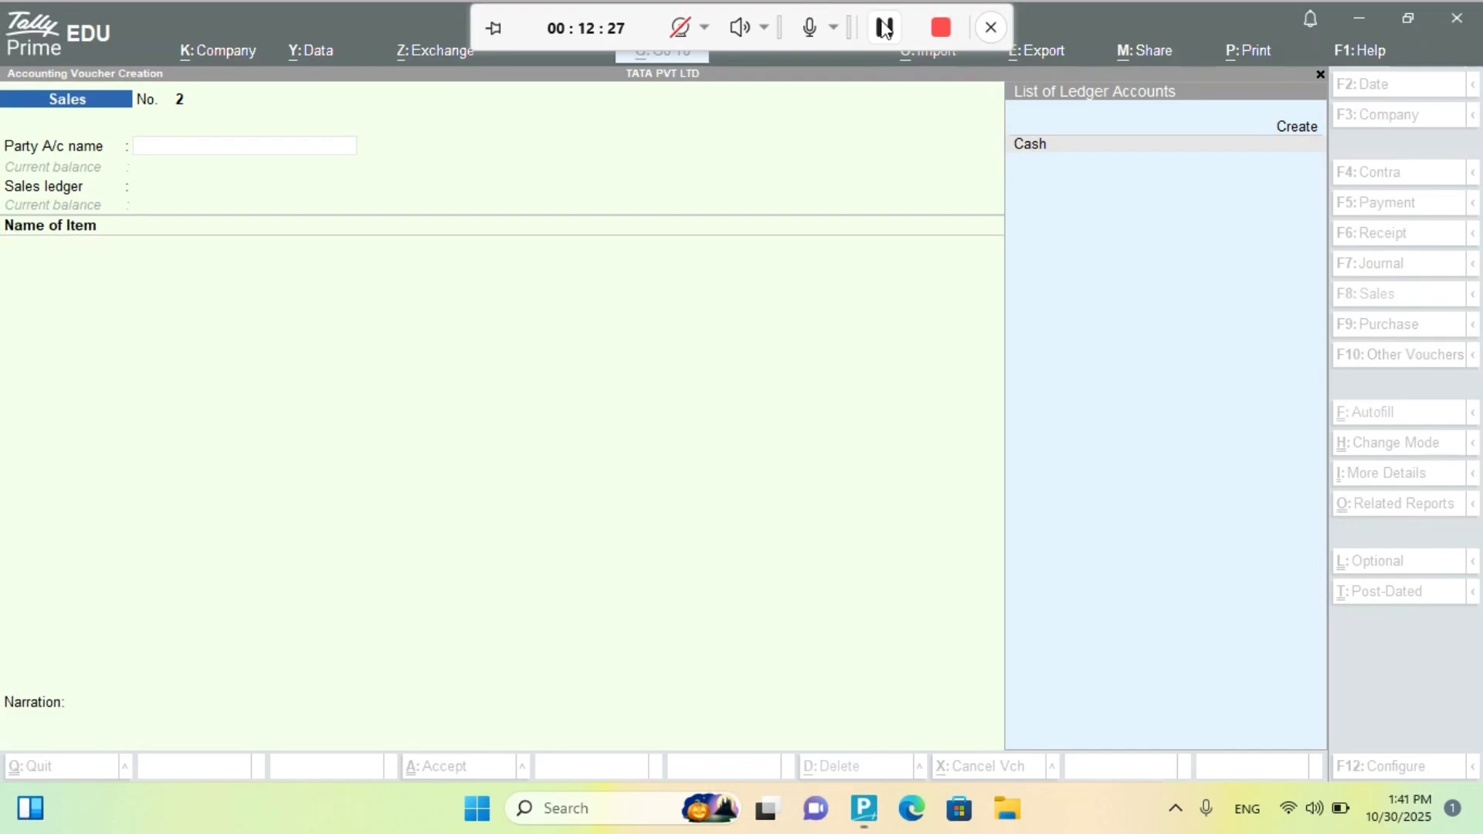
left_click(891, 250)
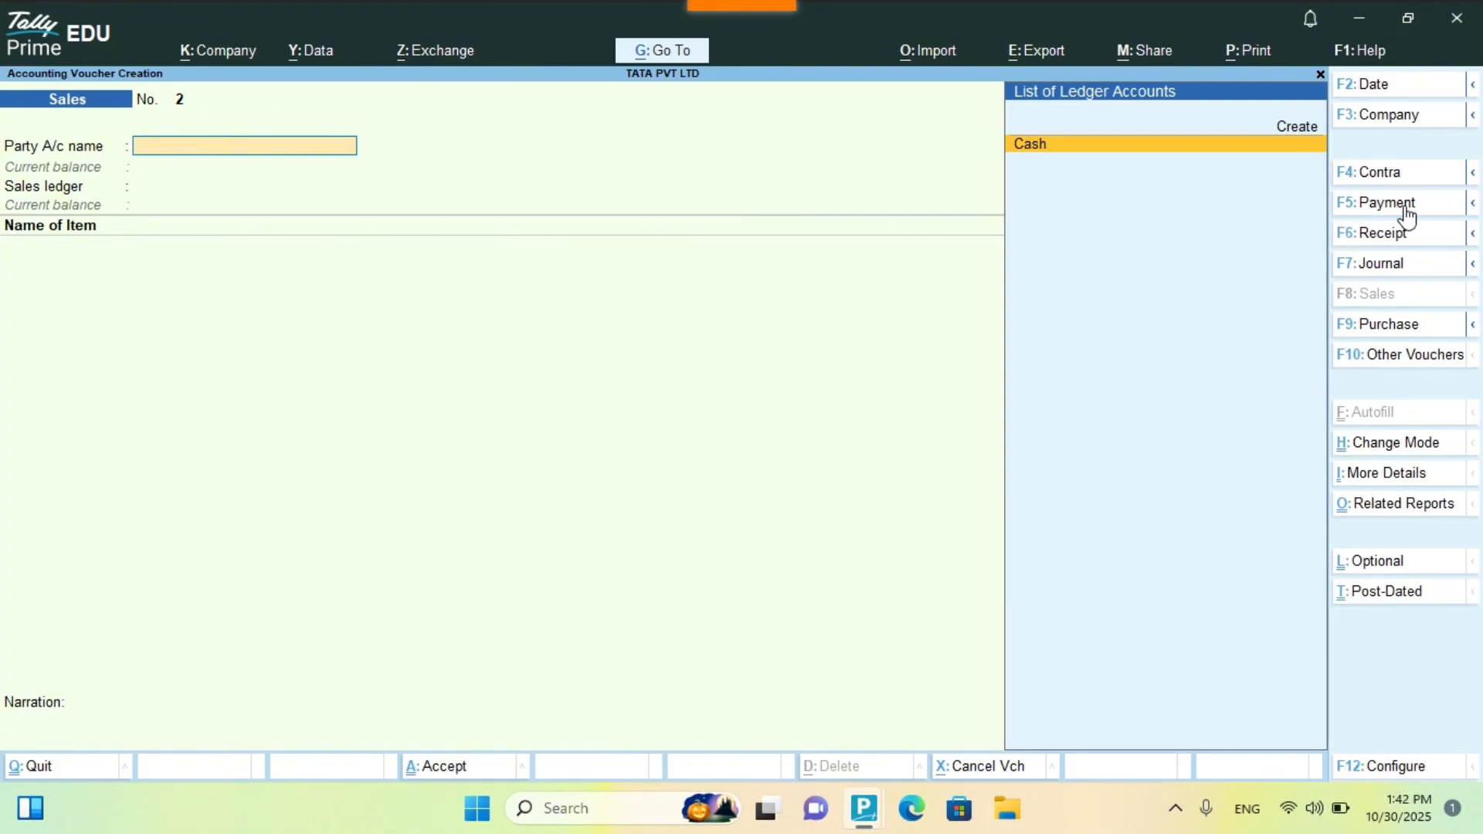
- Start a Payment voucher and create a new debit ledger named Rent under Indirect Expenses
left_click(1405, 207)
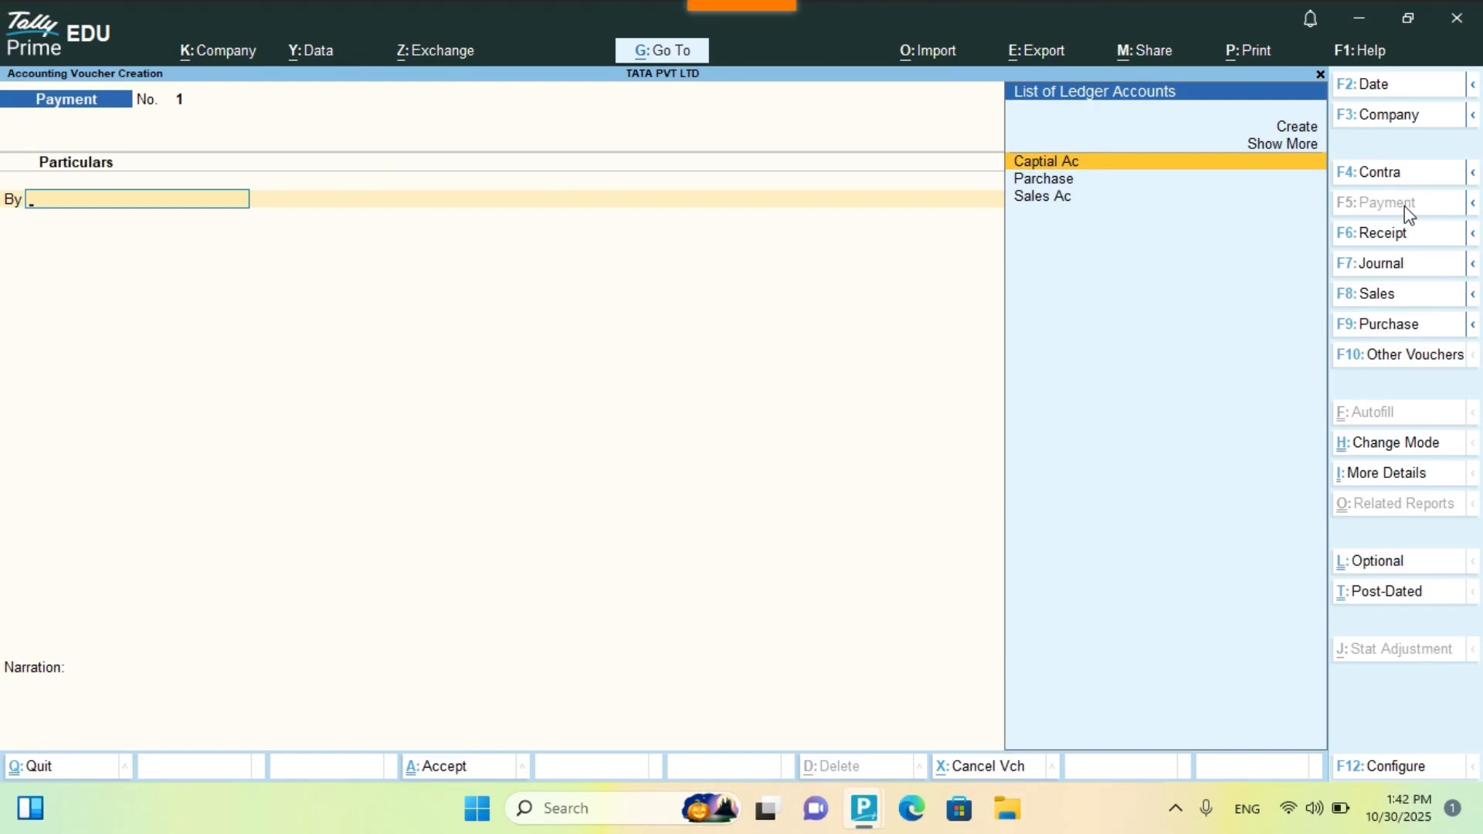
key("Up")
key("Up")
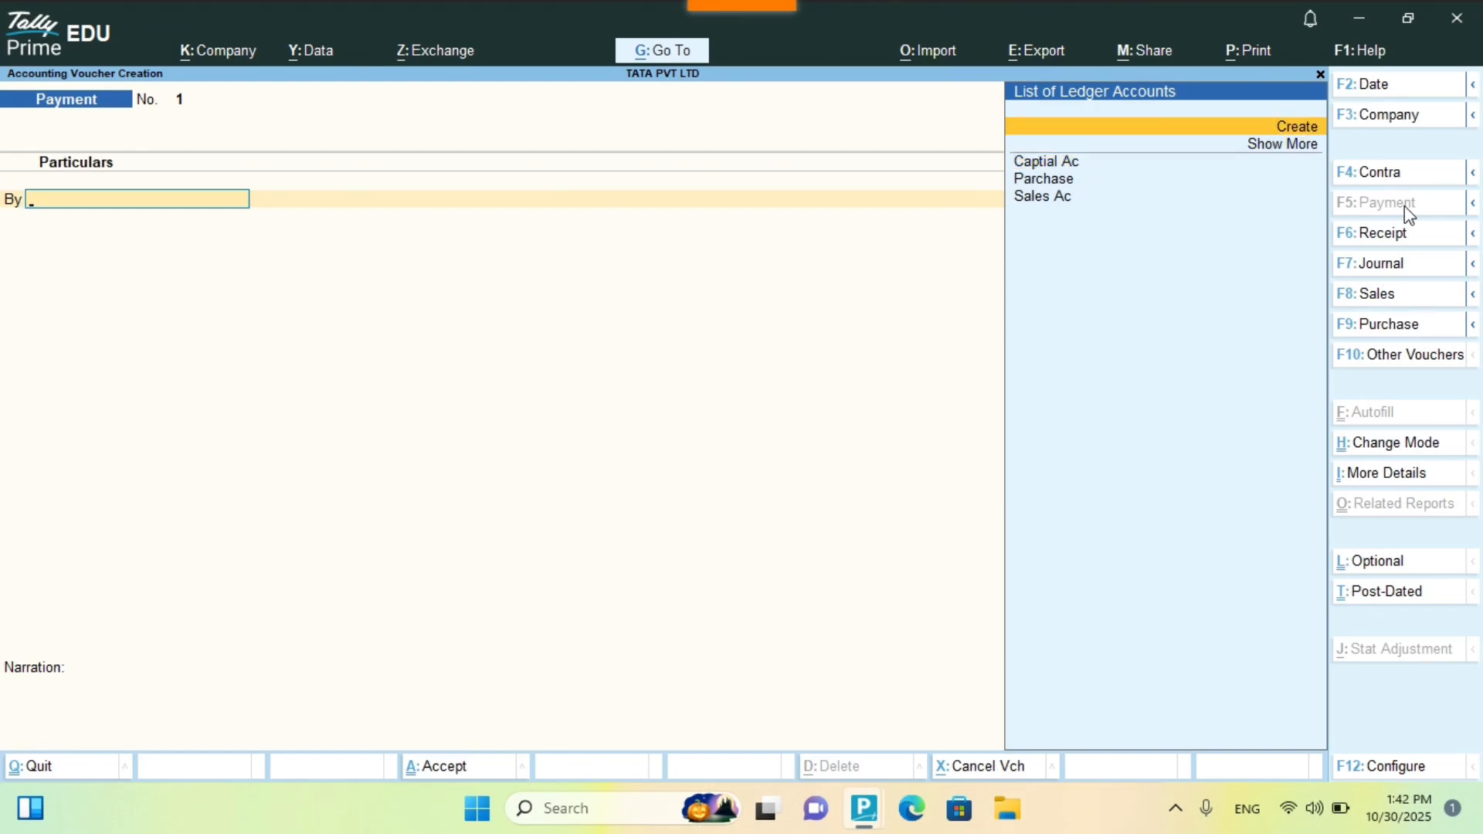
key("Return")
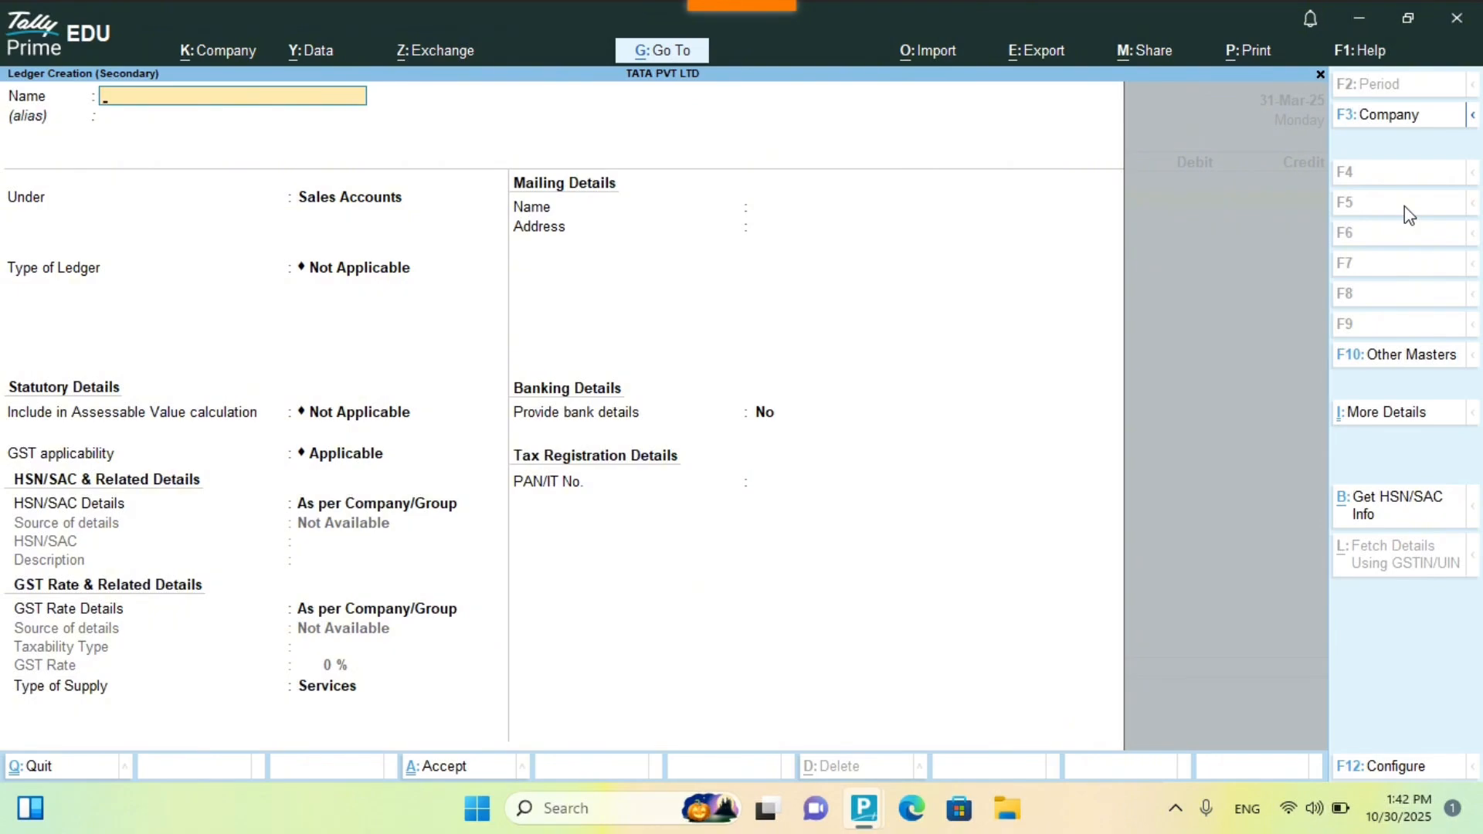
type("Rent")
key("Return")
key("Return")
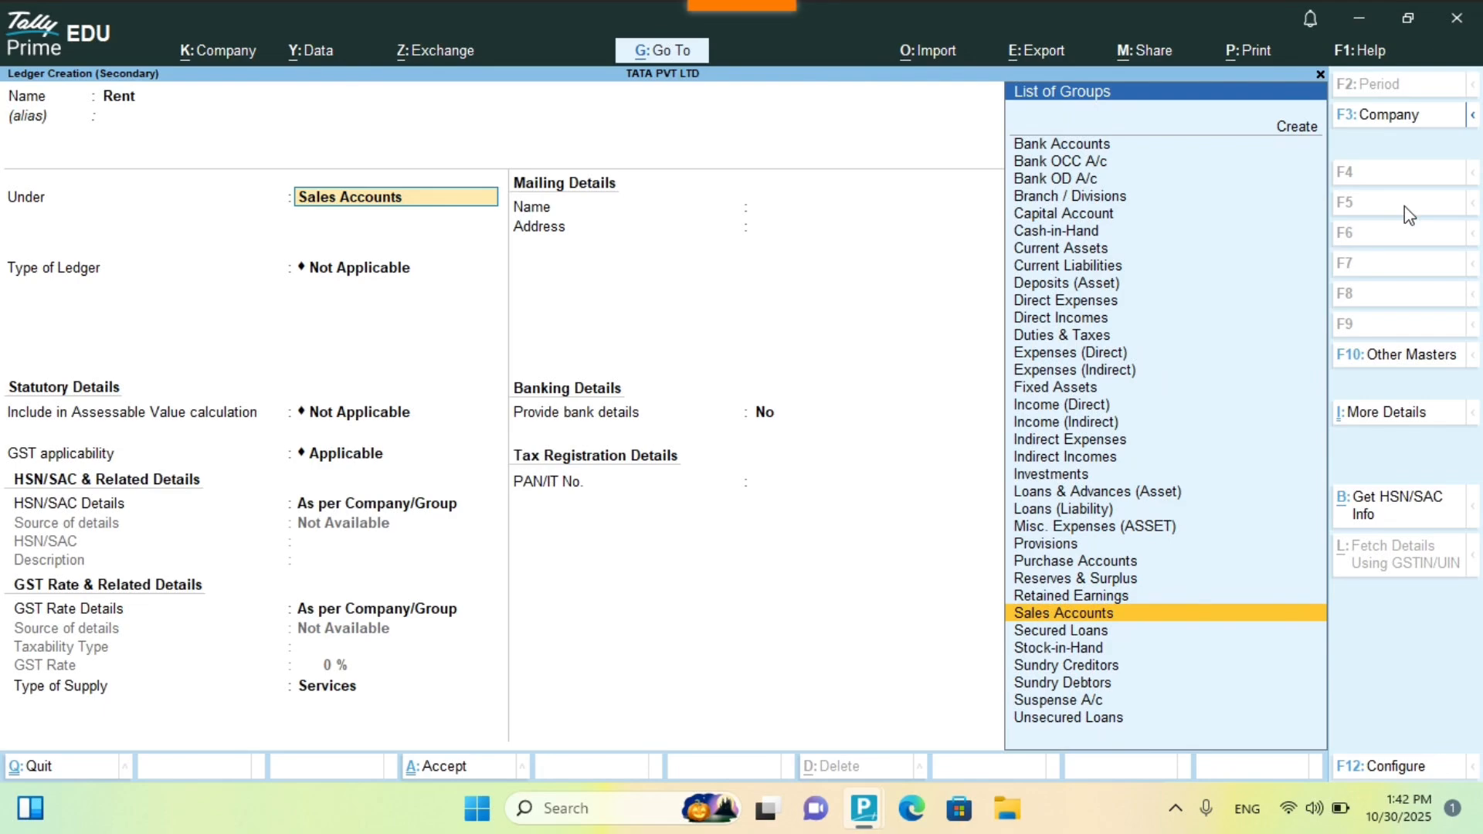
type("i")
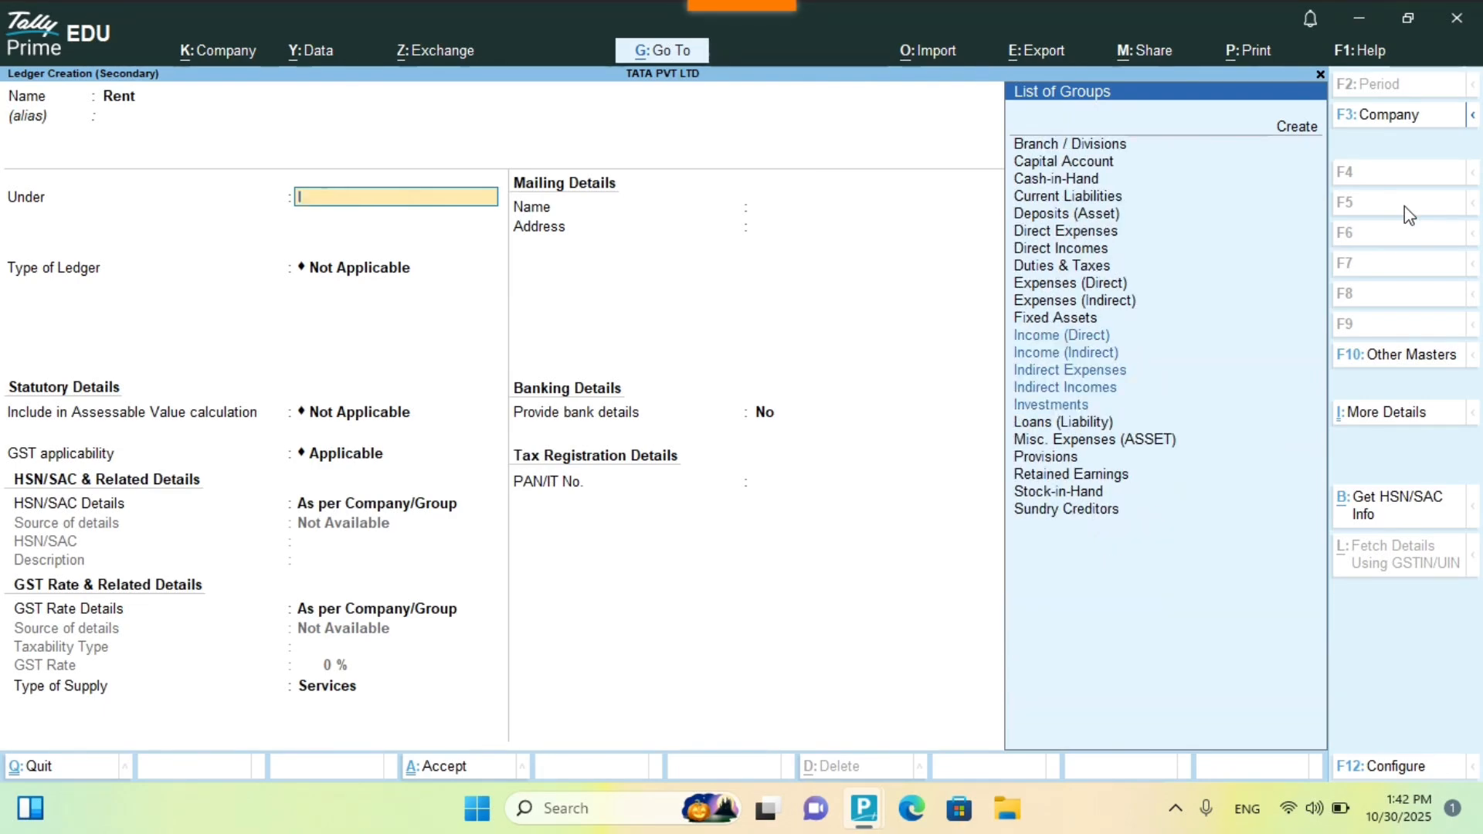
key("Down")
key("Down")
key("Down")
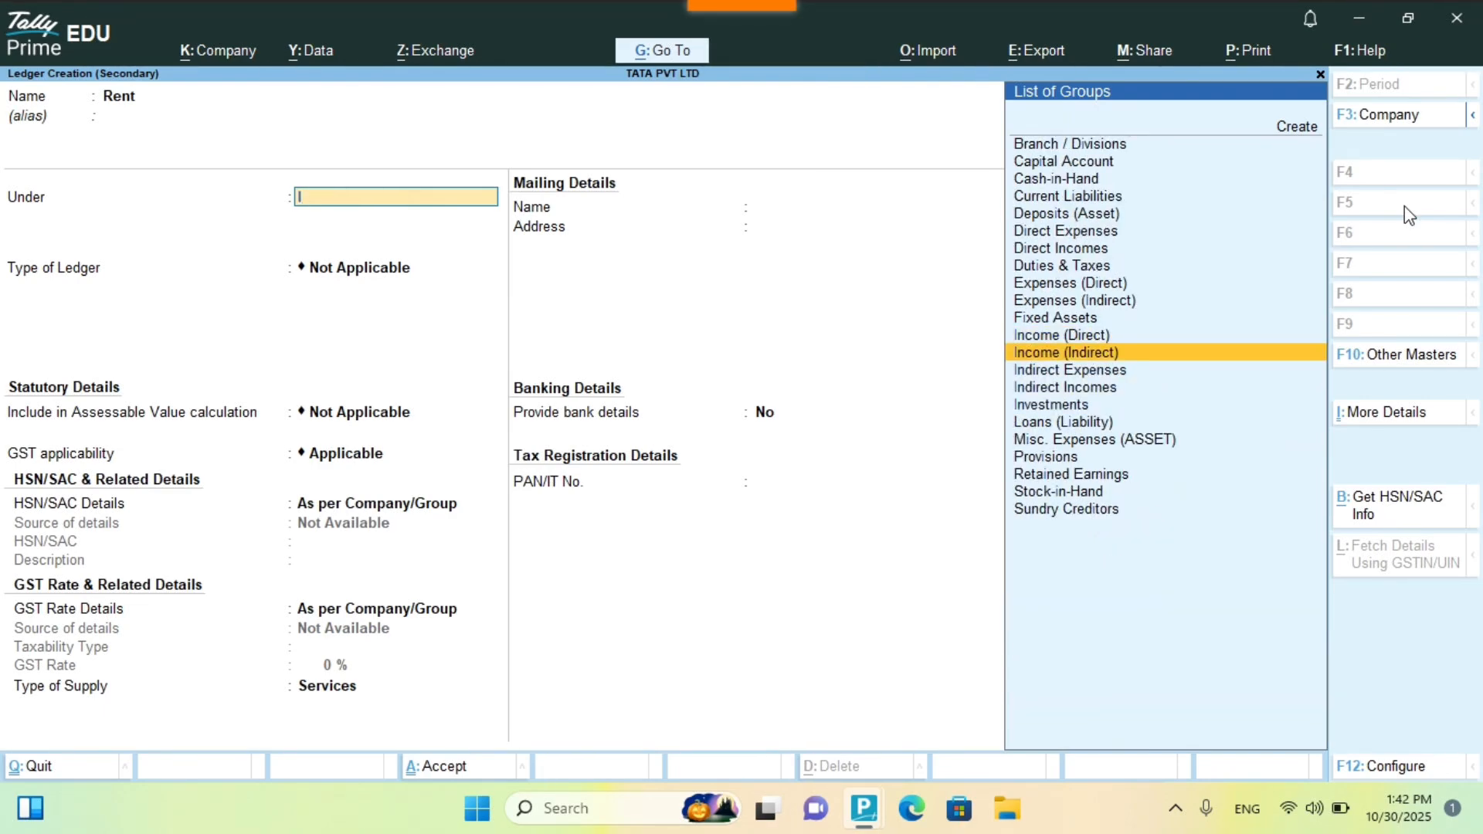
key("Return")
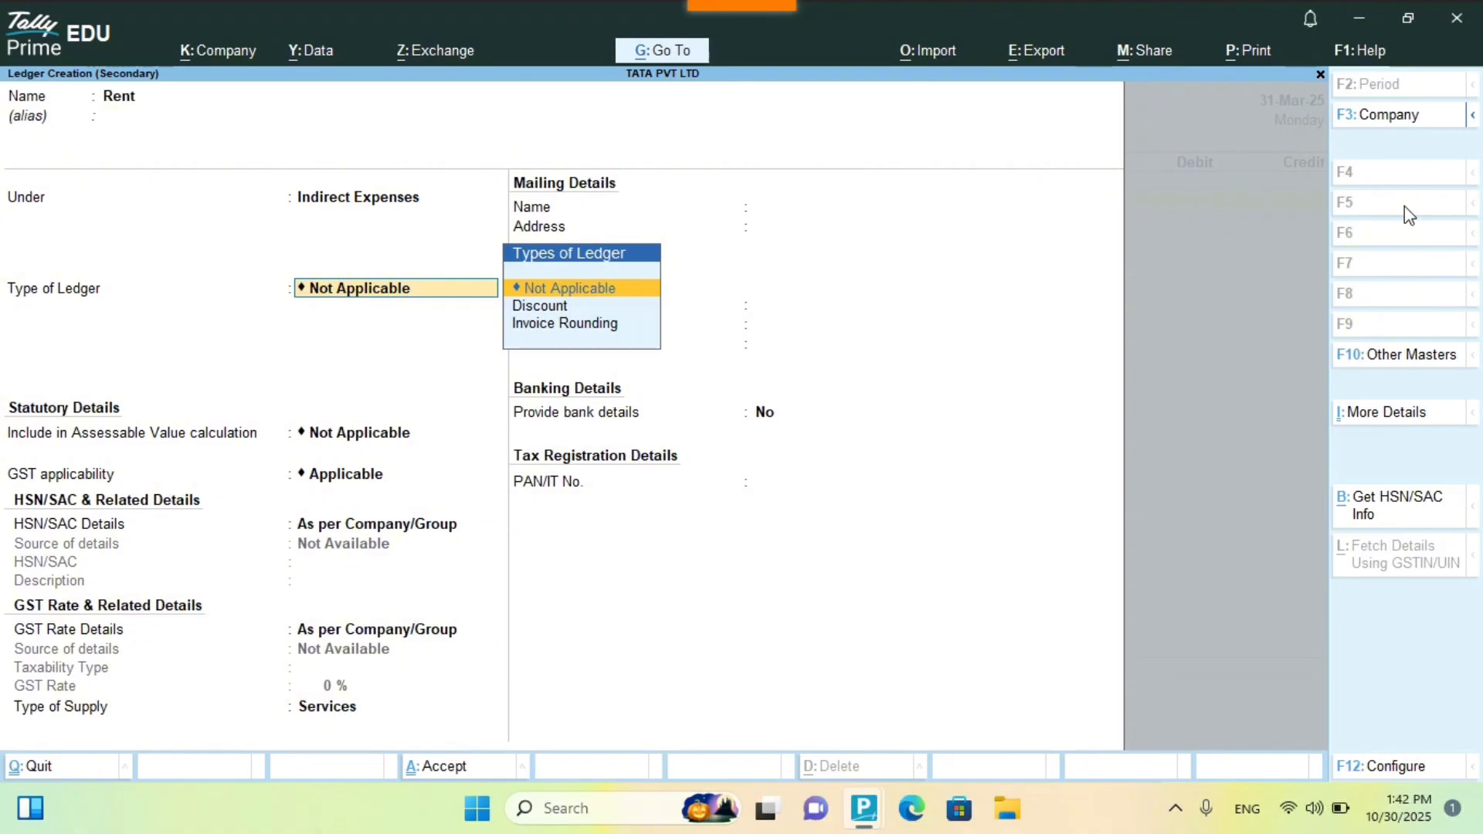
- Keep the default ledger type, GST and banking details for the Rent ledger and save it
key("Return")
key("Return")
key("Return")
key("Return")
key("Return")
key("Return")
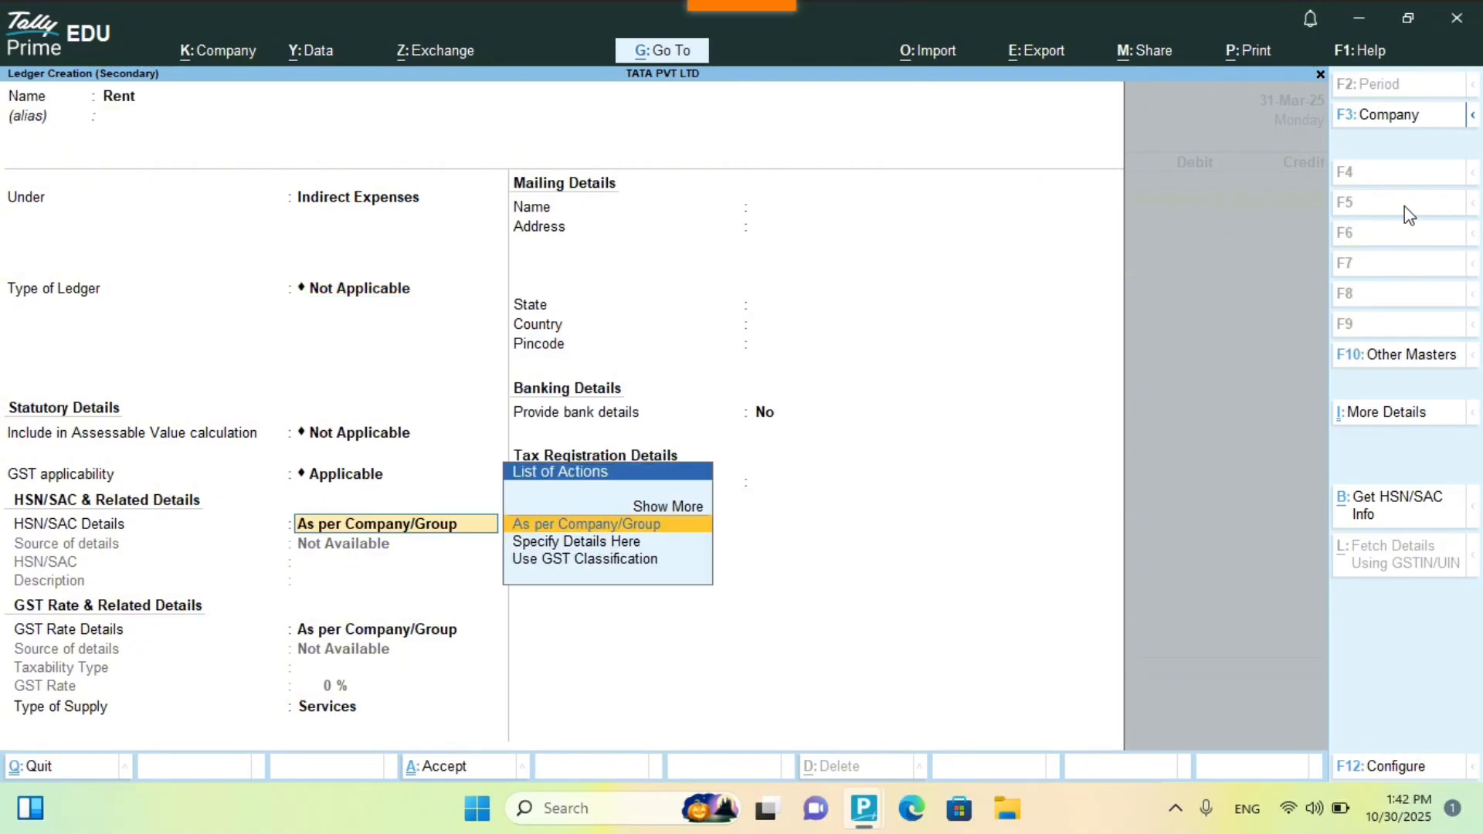
key("Return")
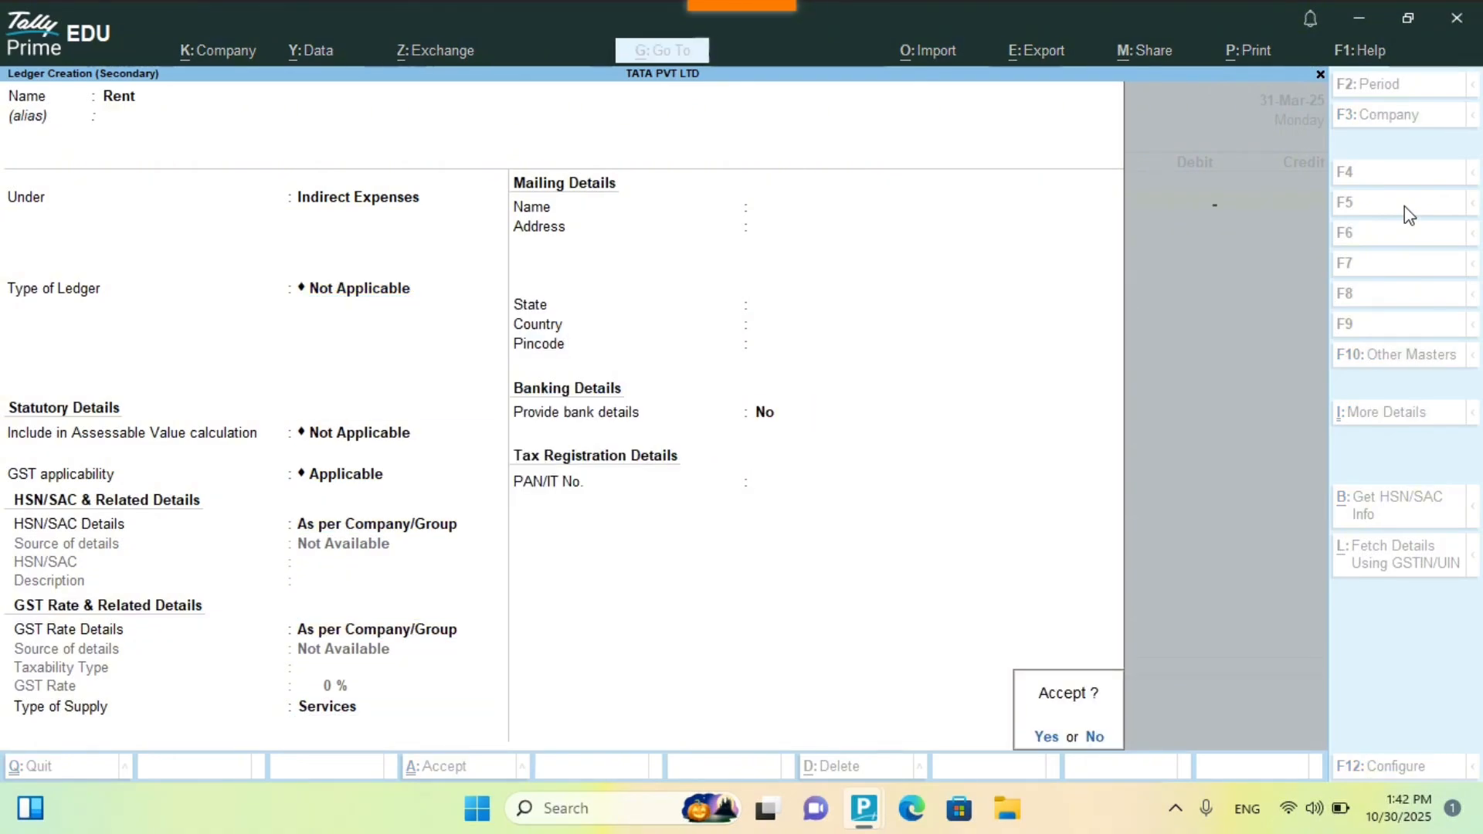
key("Return")
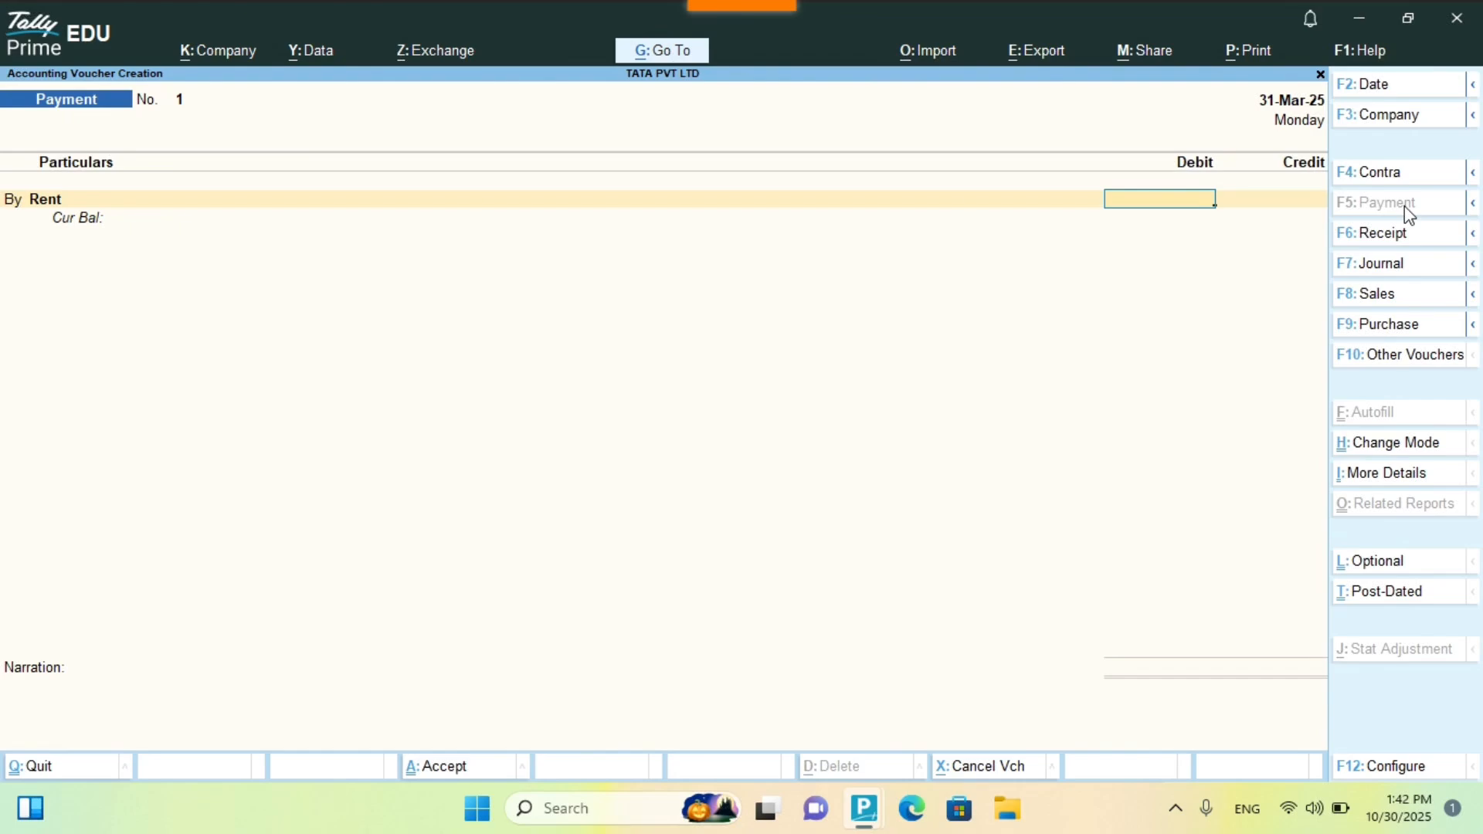
- Debit Rent with 6000, credit Cash with the same amount, and save the payment voucher without a narration
type("6000")
key("Return")
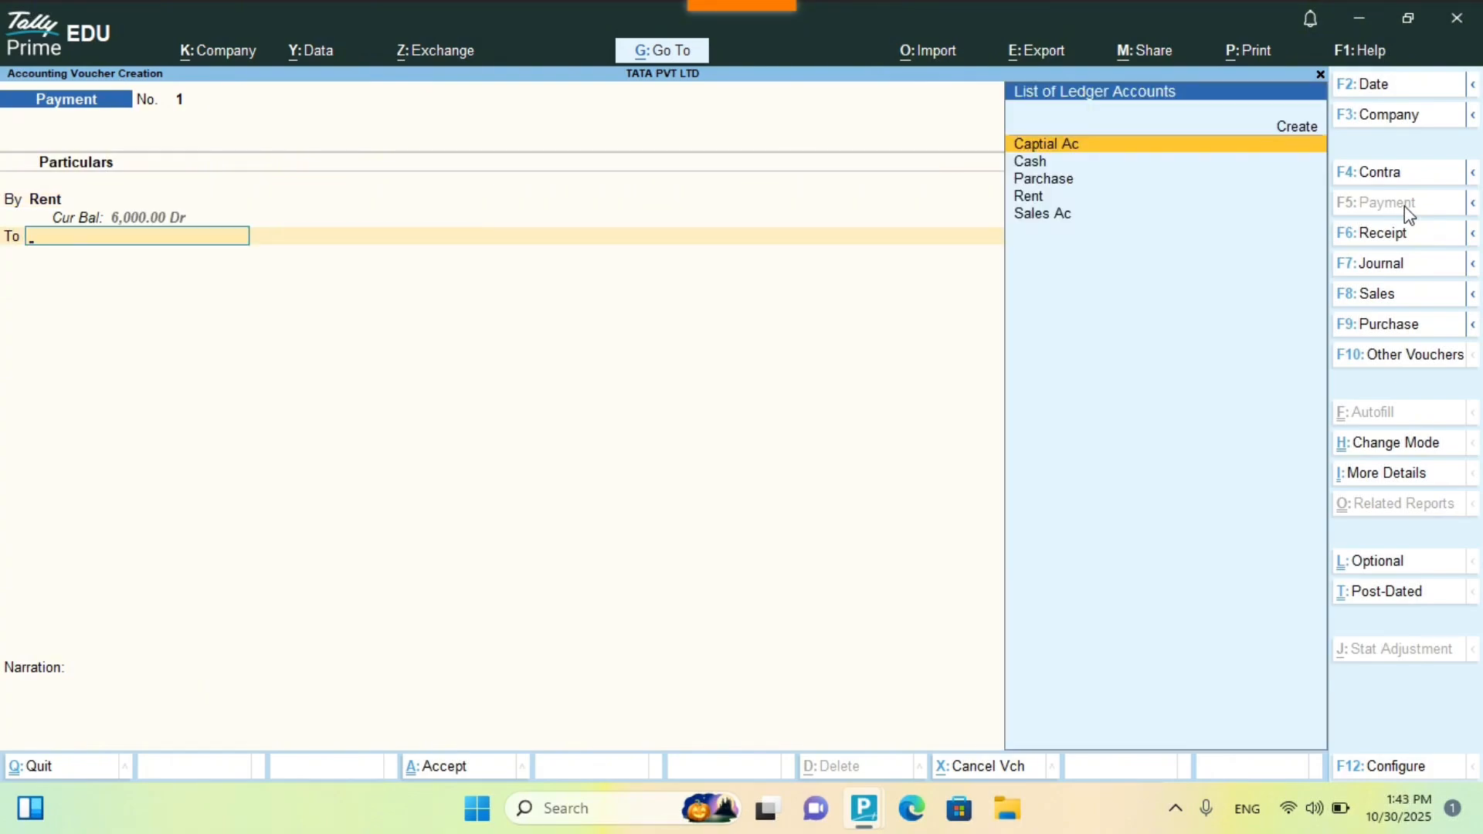
key("Down")
key("Return")
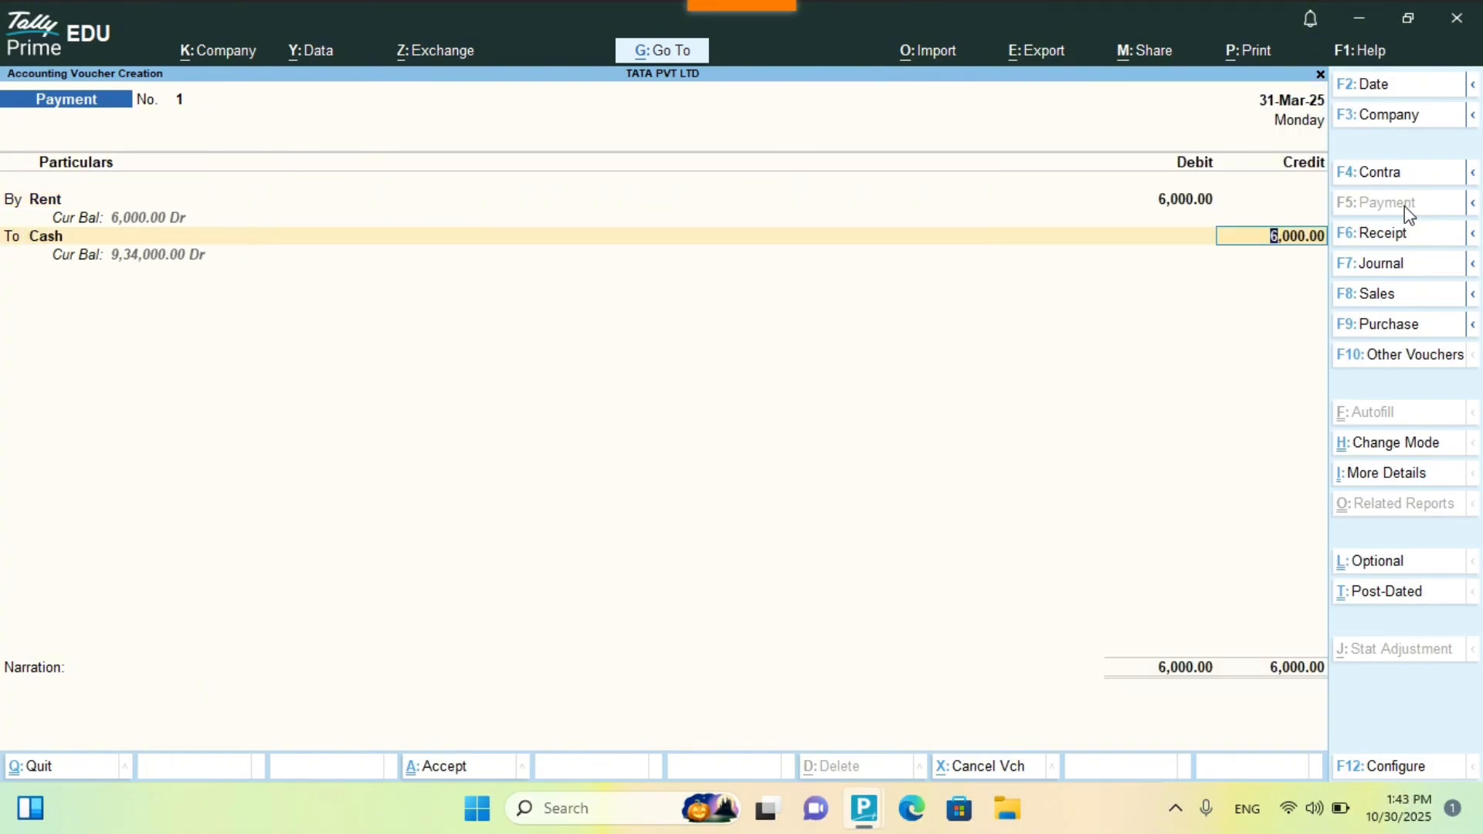
key("Return")
key("Return")
key("Return")
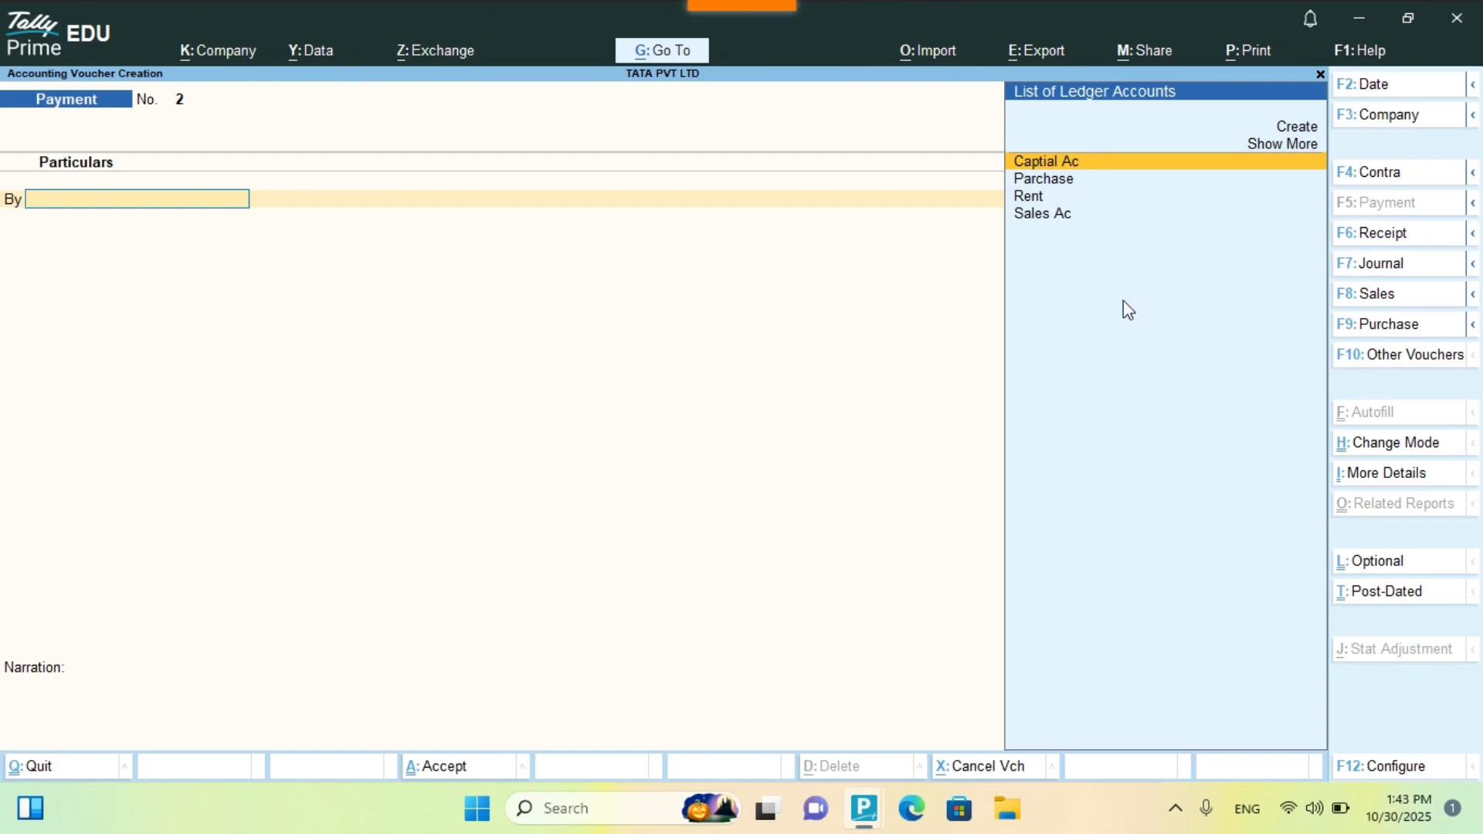
- Start a Contra voucher and create a new ledger named HDFC under Bank Accounts
left_click(1376, 173)
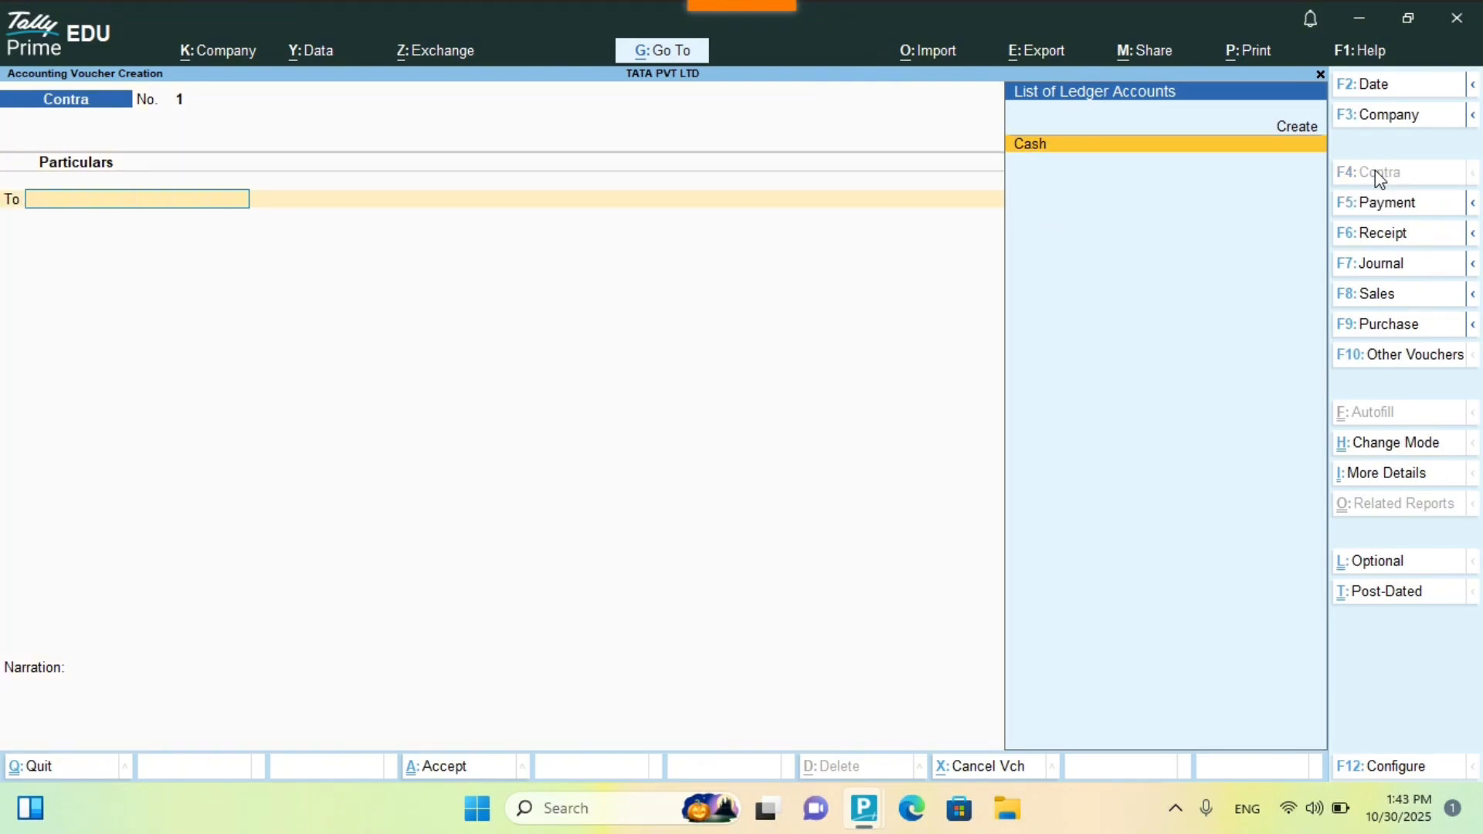
key("Up")
key("Return")
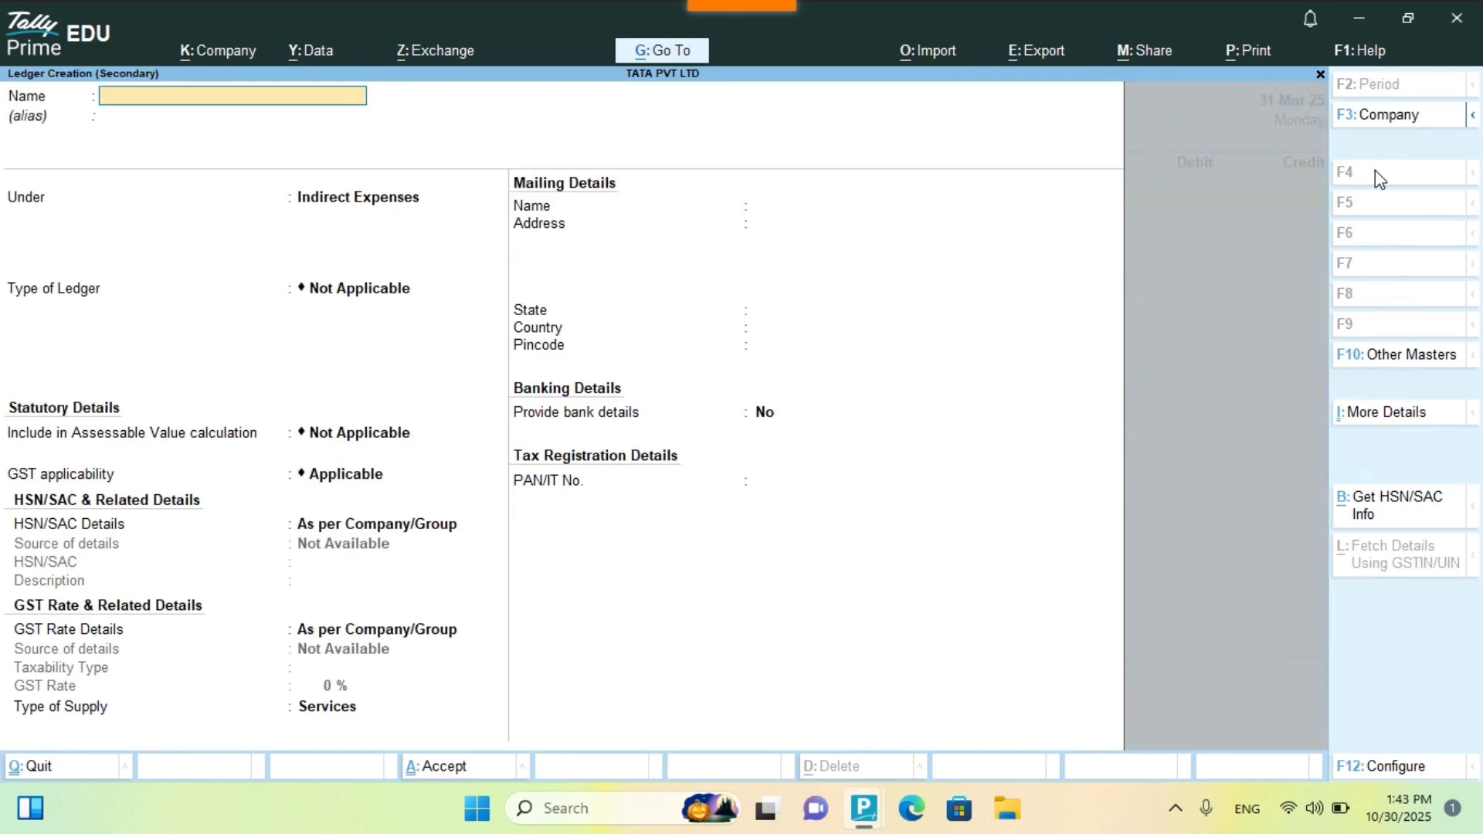
type("HDFC")
key("Return")
key("Return")
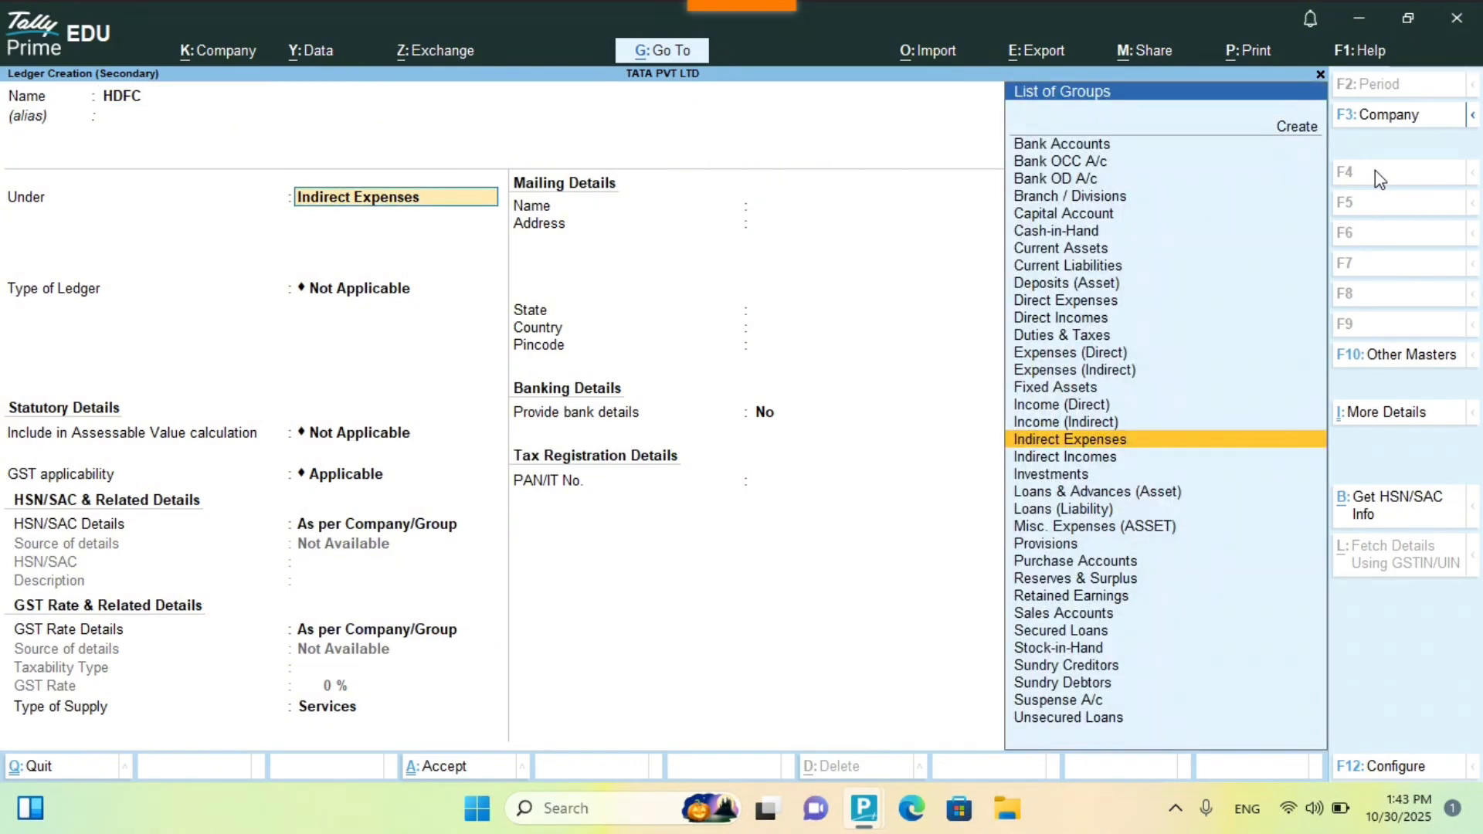
type("Ba")
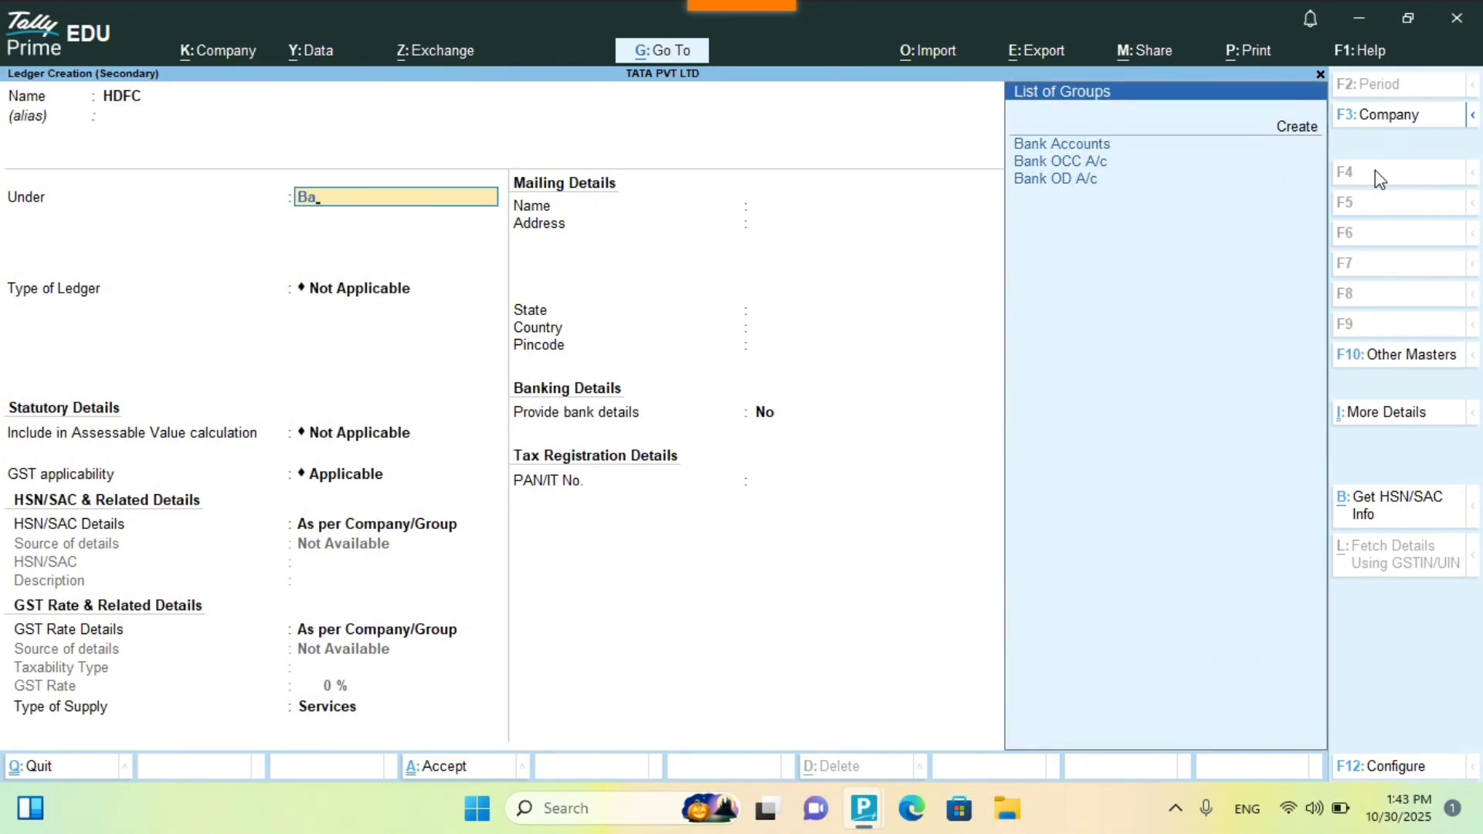
type("n")
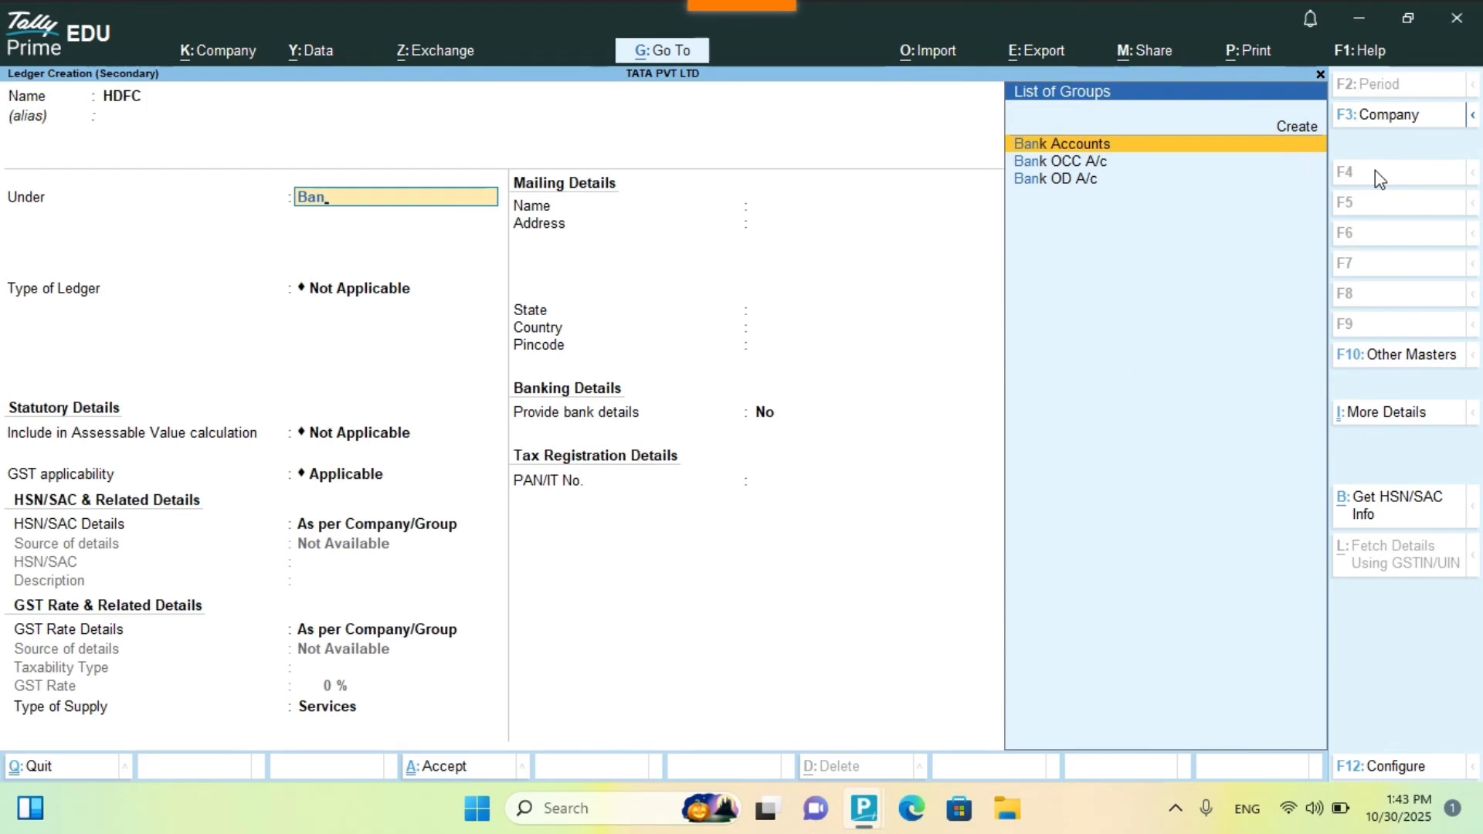
key("Return")
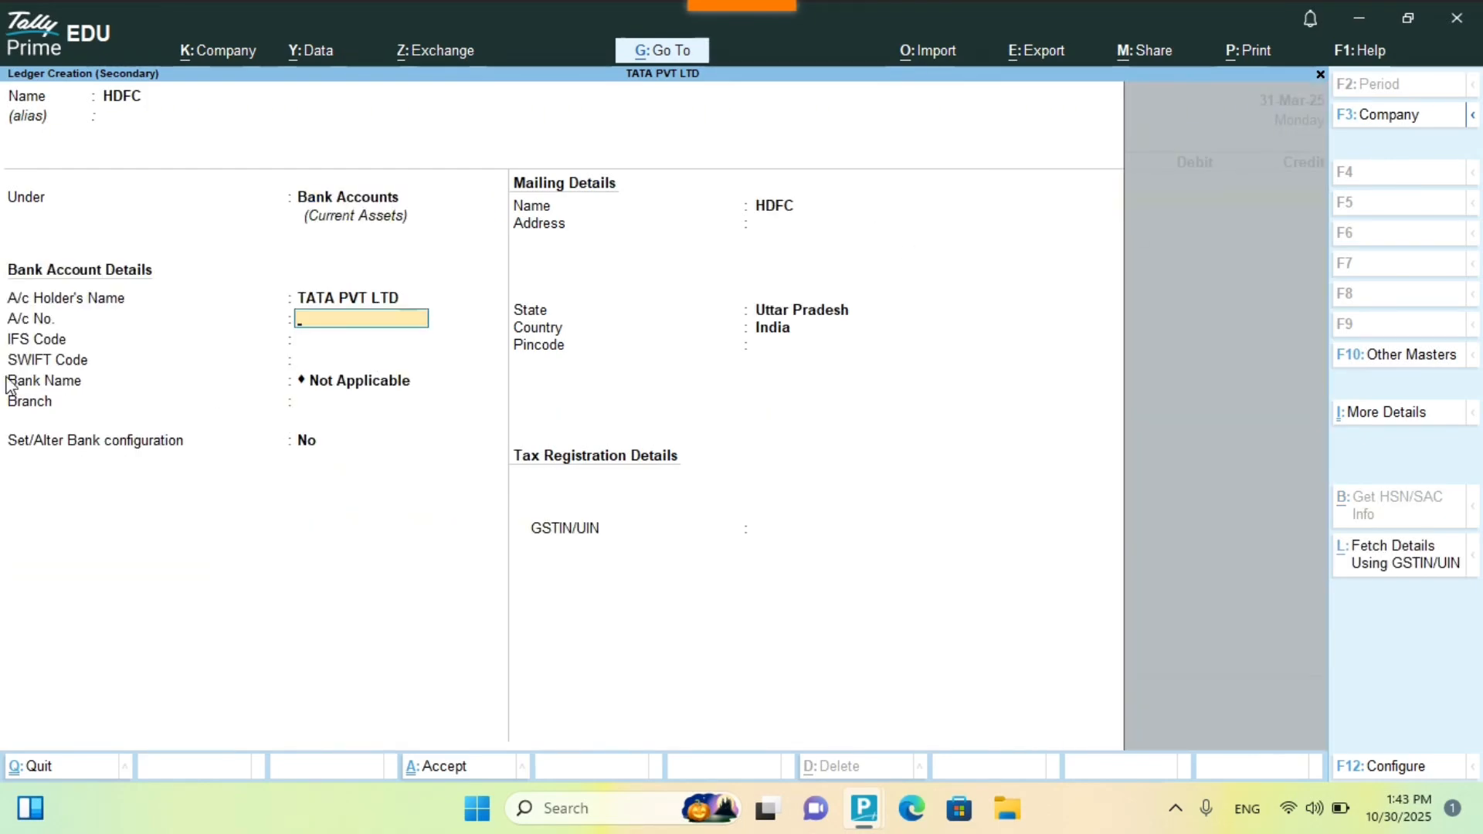
- Leave the HDFC ledger's account number, bank codes, branch and GSTIN/UIN blank, keep the other defaults, and save it
key("Return")
key("Return")
key("Return")
key("Return")
key("Return")
key("Return")
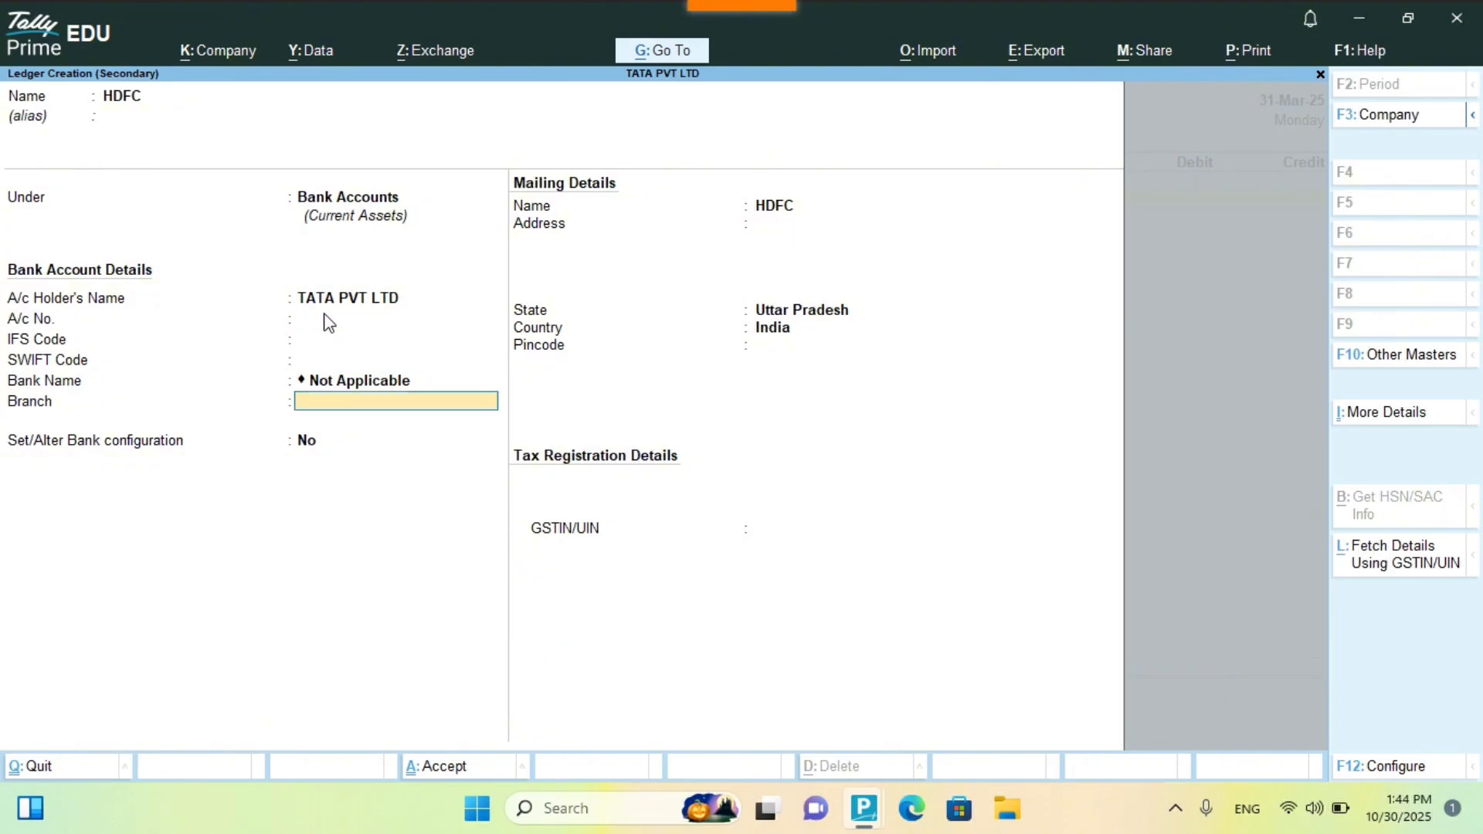
key("Return")
key("Return")
key("Return")
key("Return")
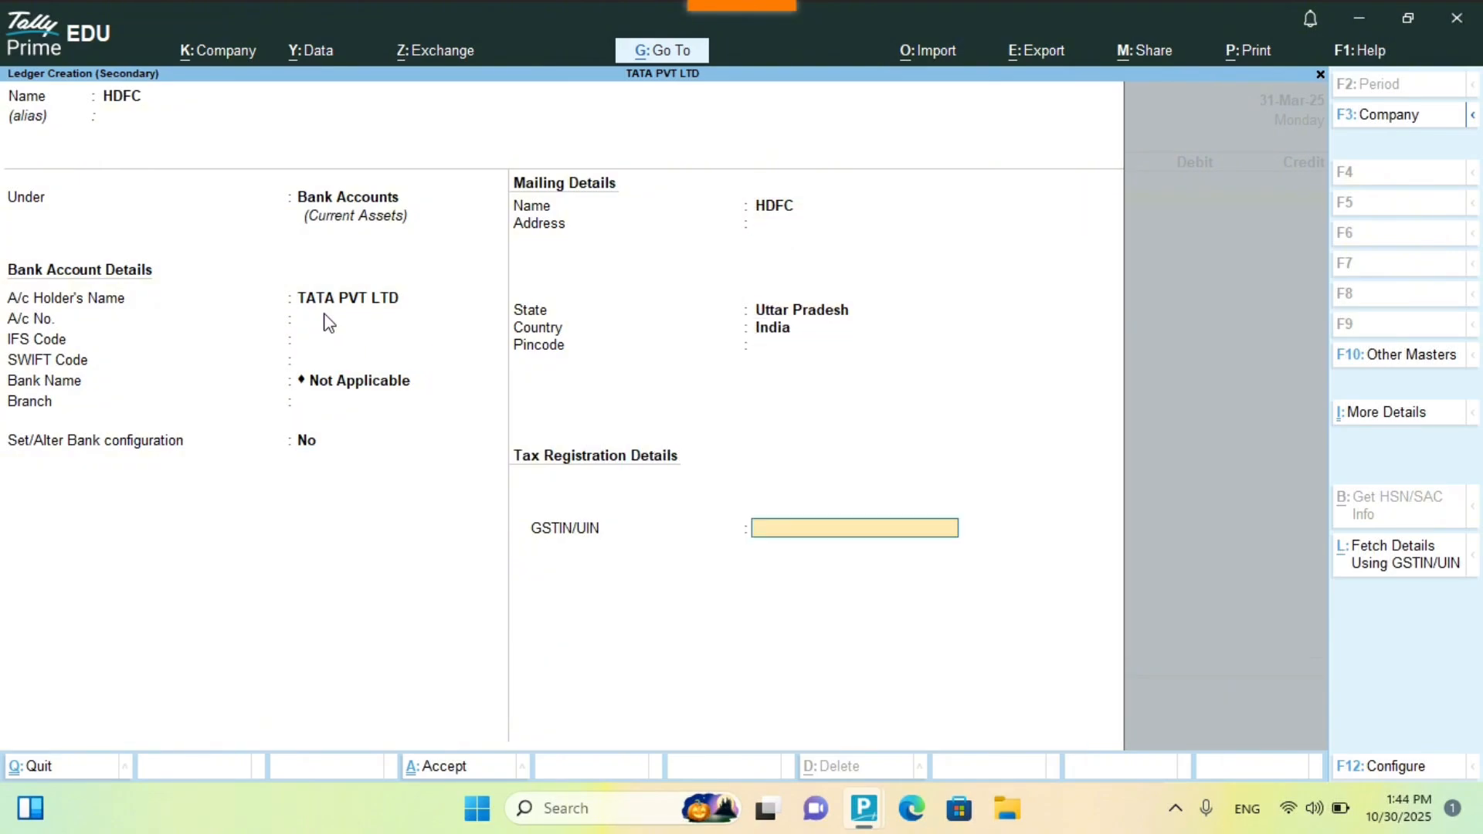
key("Return")
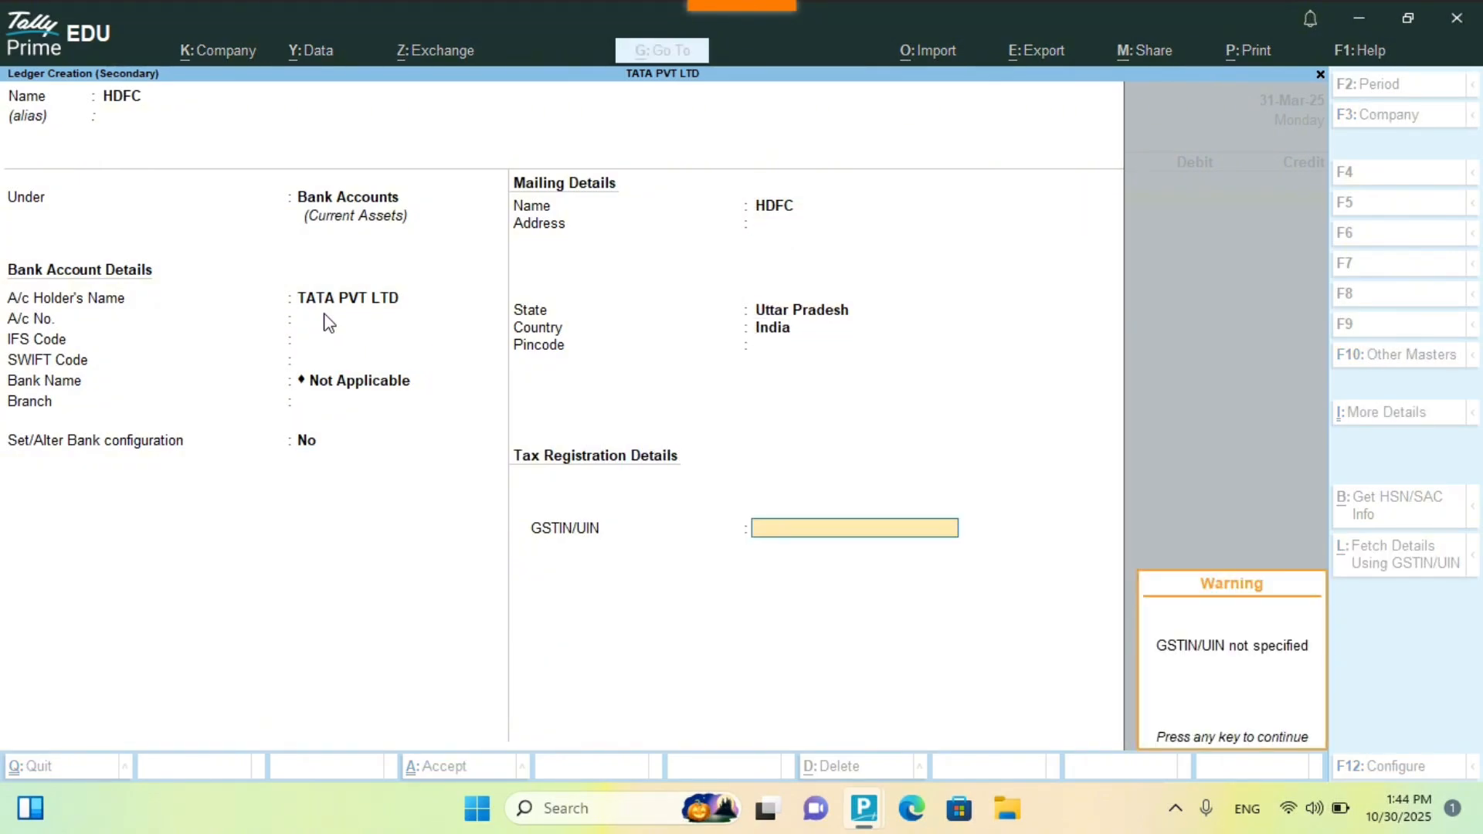
key("Return")
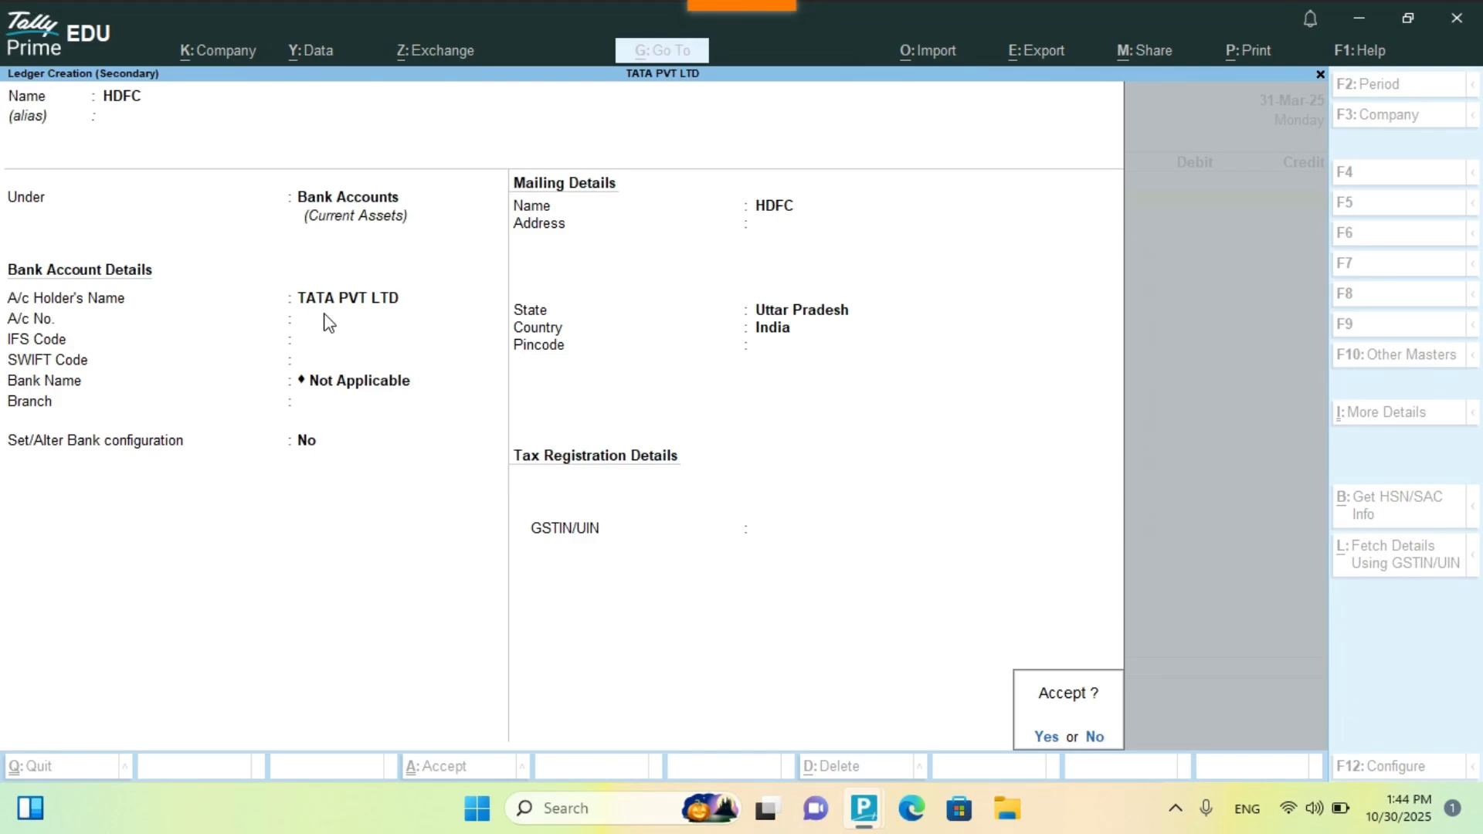
key("Return")
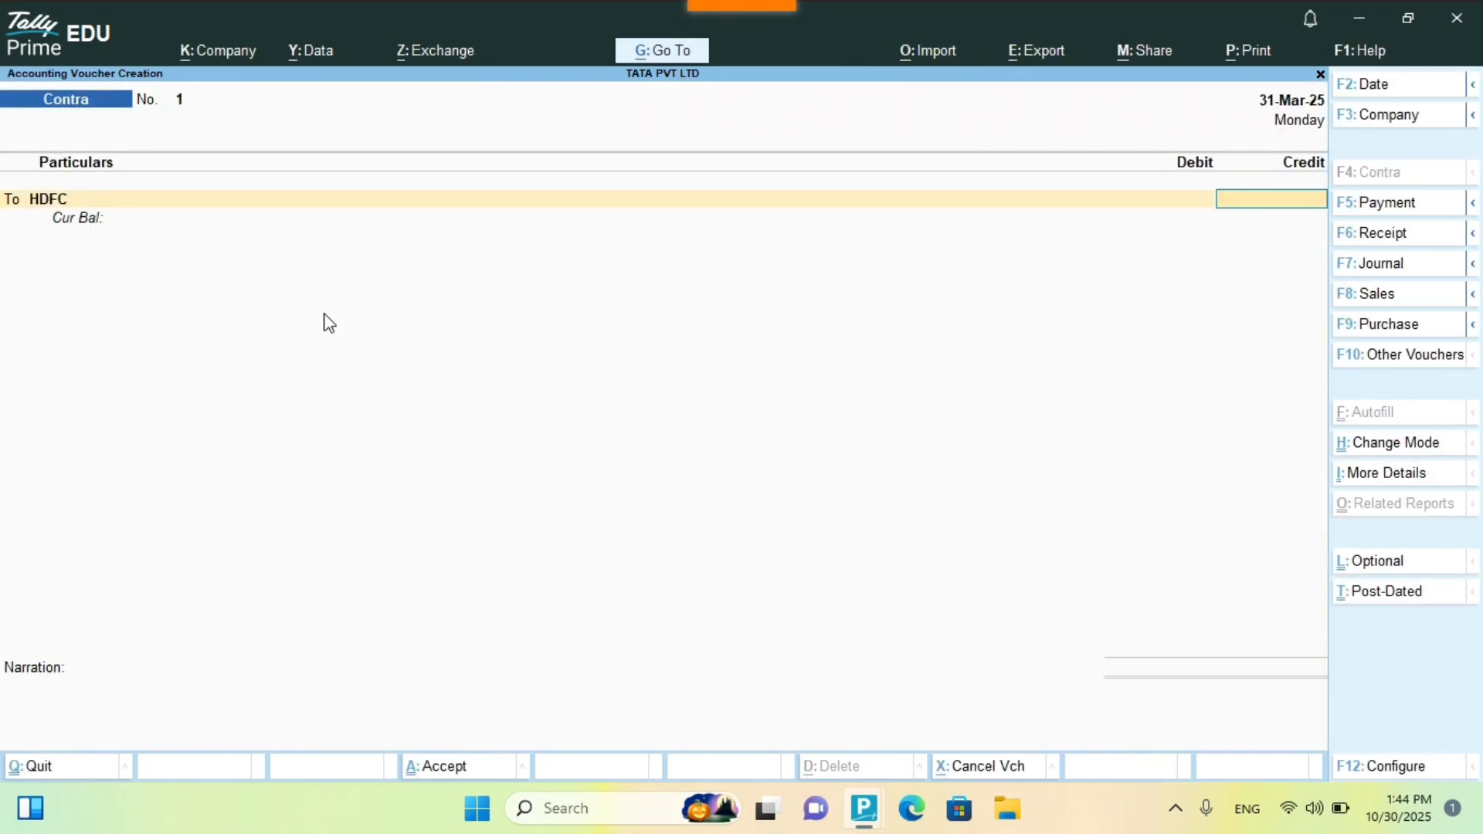
- Credit HDFC with 50000 in the contra voucher and keep the default Cheque bank allocation without an instrument number
type("50000")
key("Return")
key("Return")
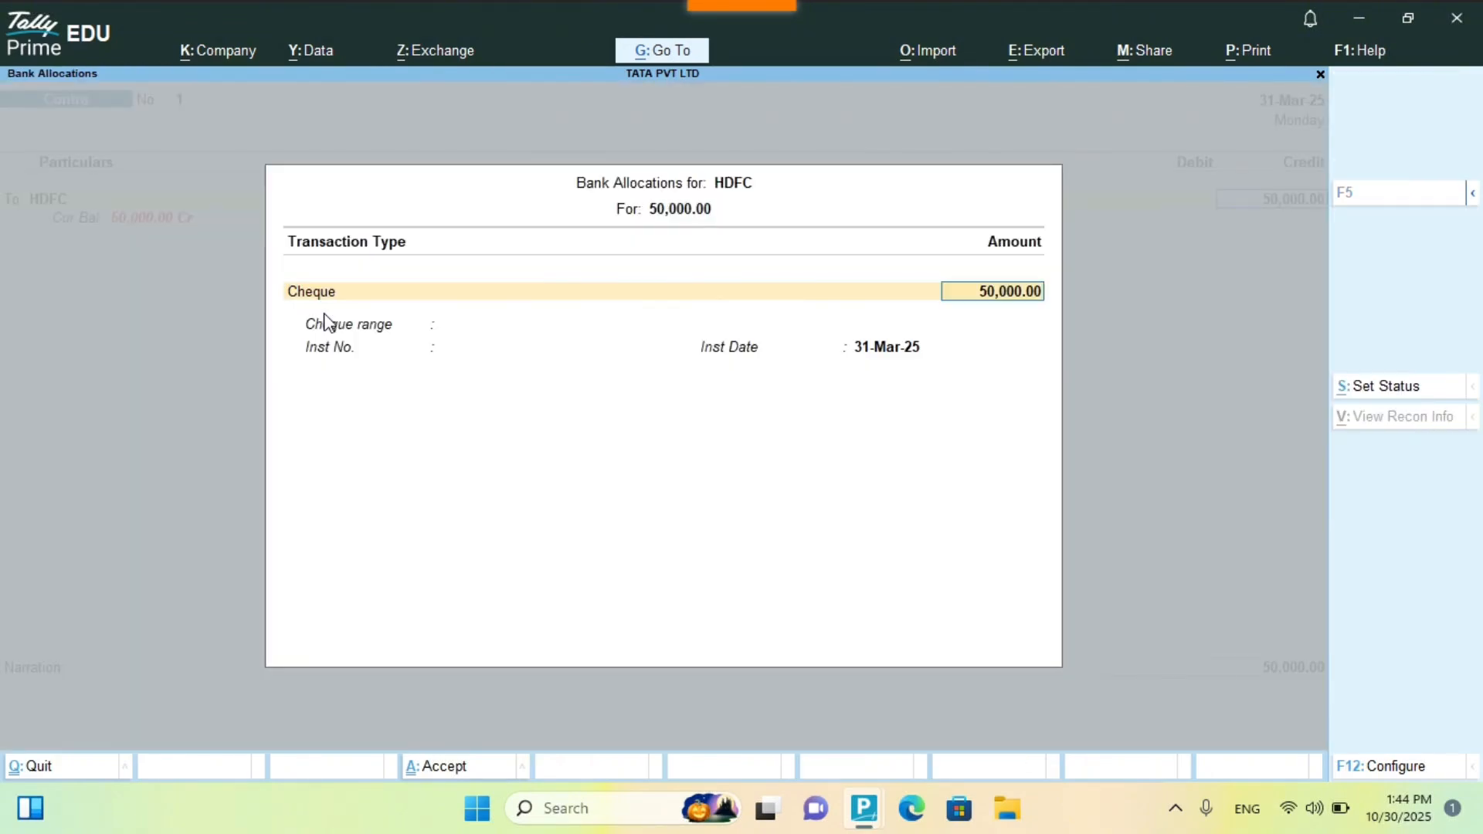
key("Return")
key("Return")
key("Return")
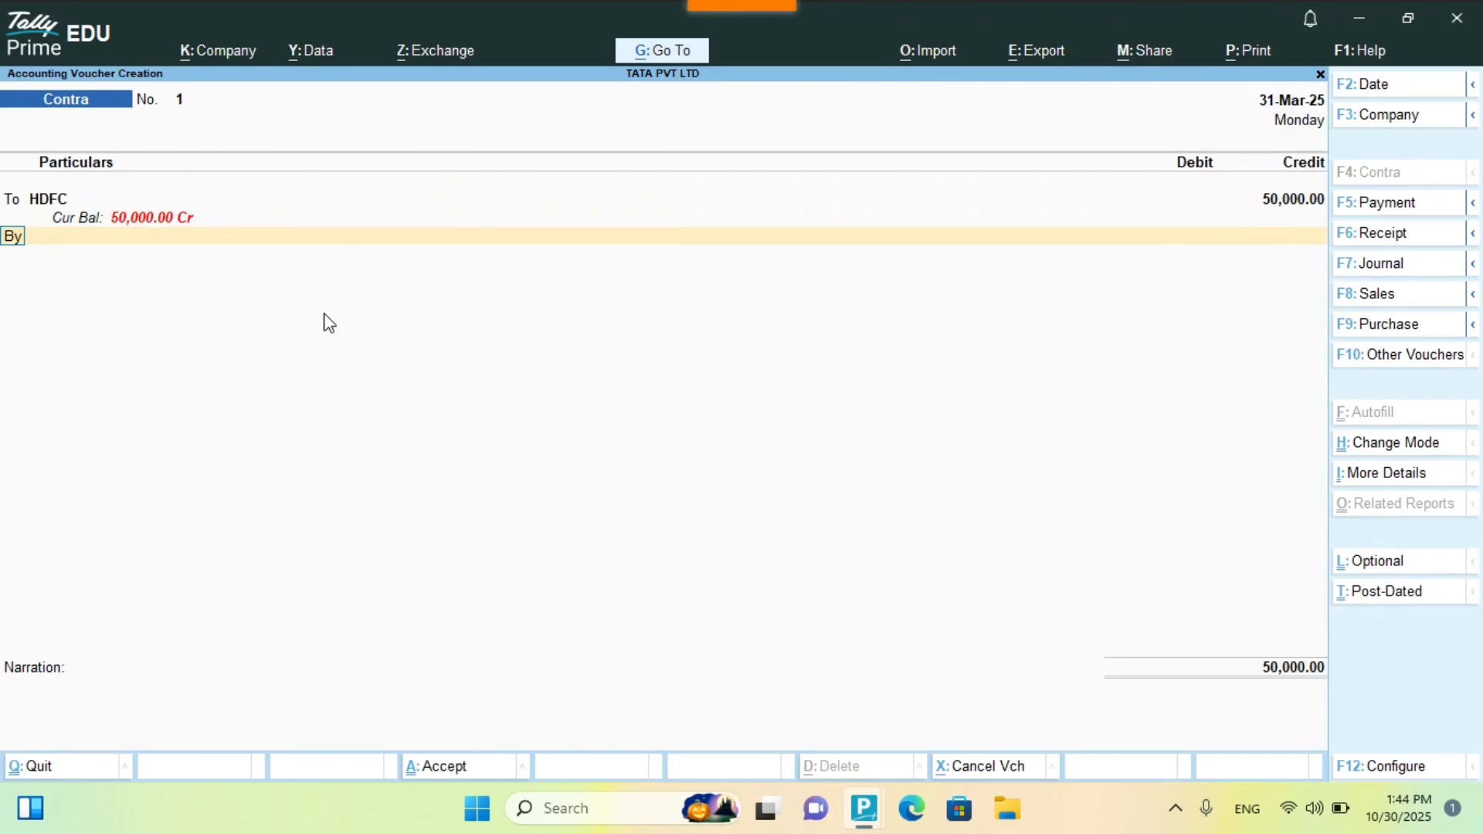
- Debit Cash with 50,000, save the contra voucher without a narration, and return to the Gateway of Tally
key("Return")
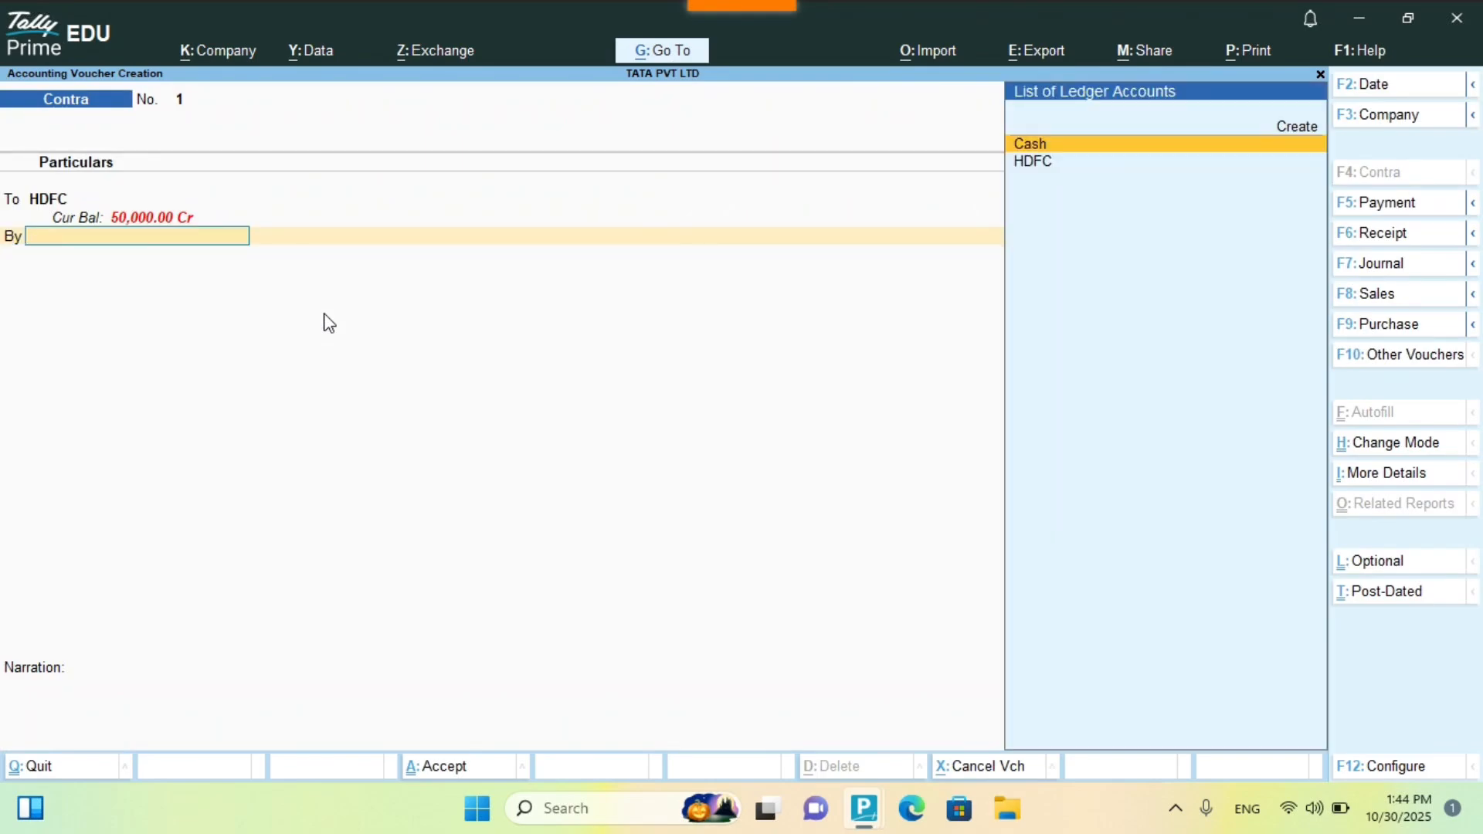
key("Return")
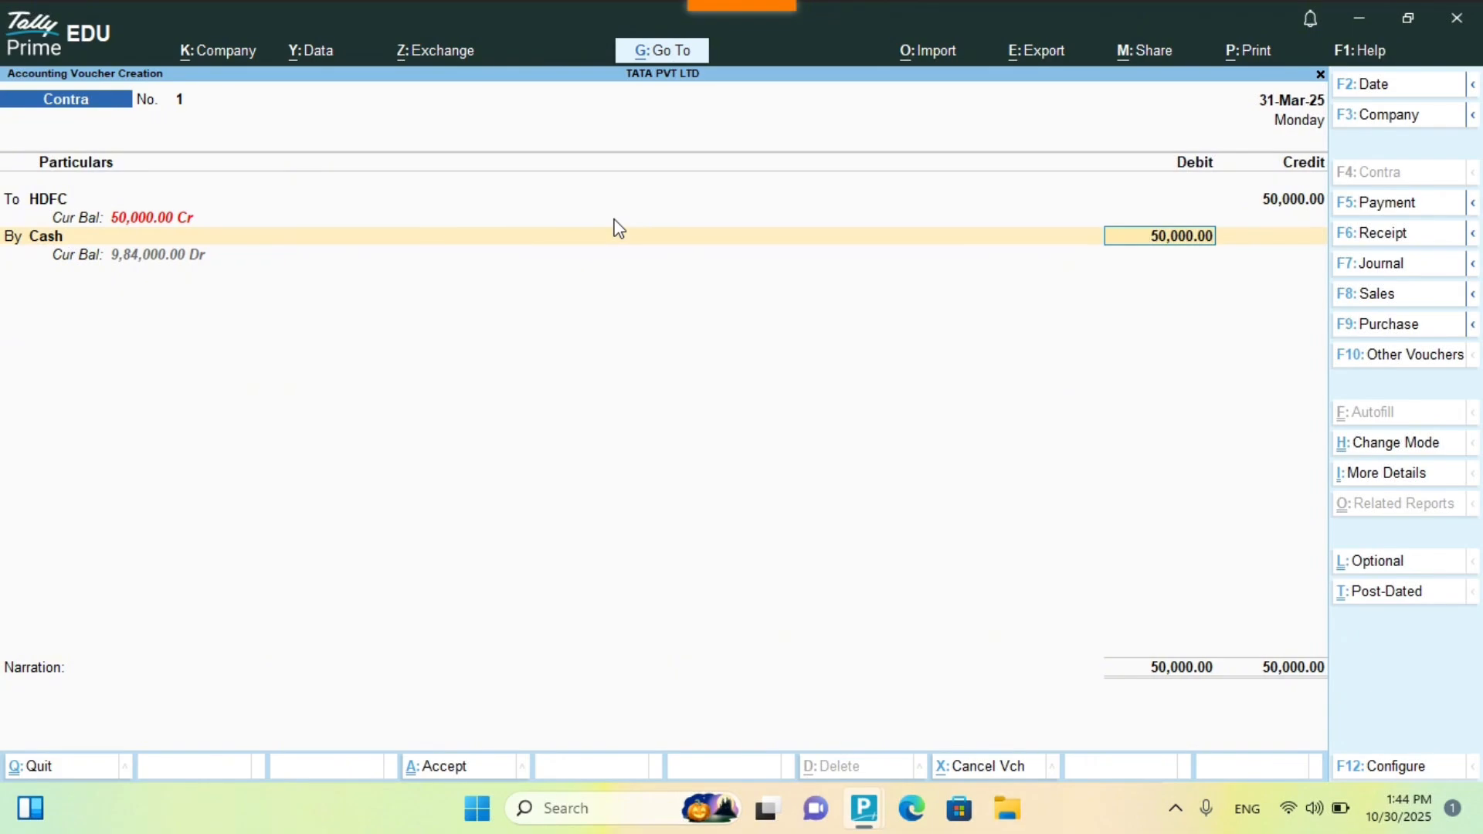
key("Return")
key("Return")
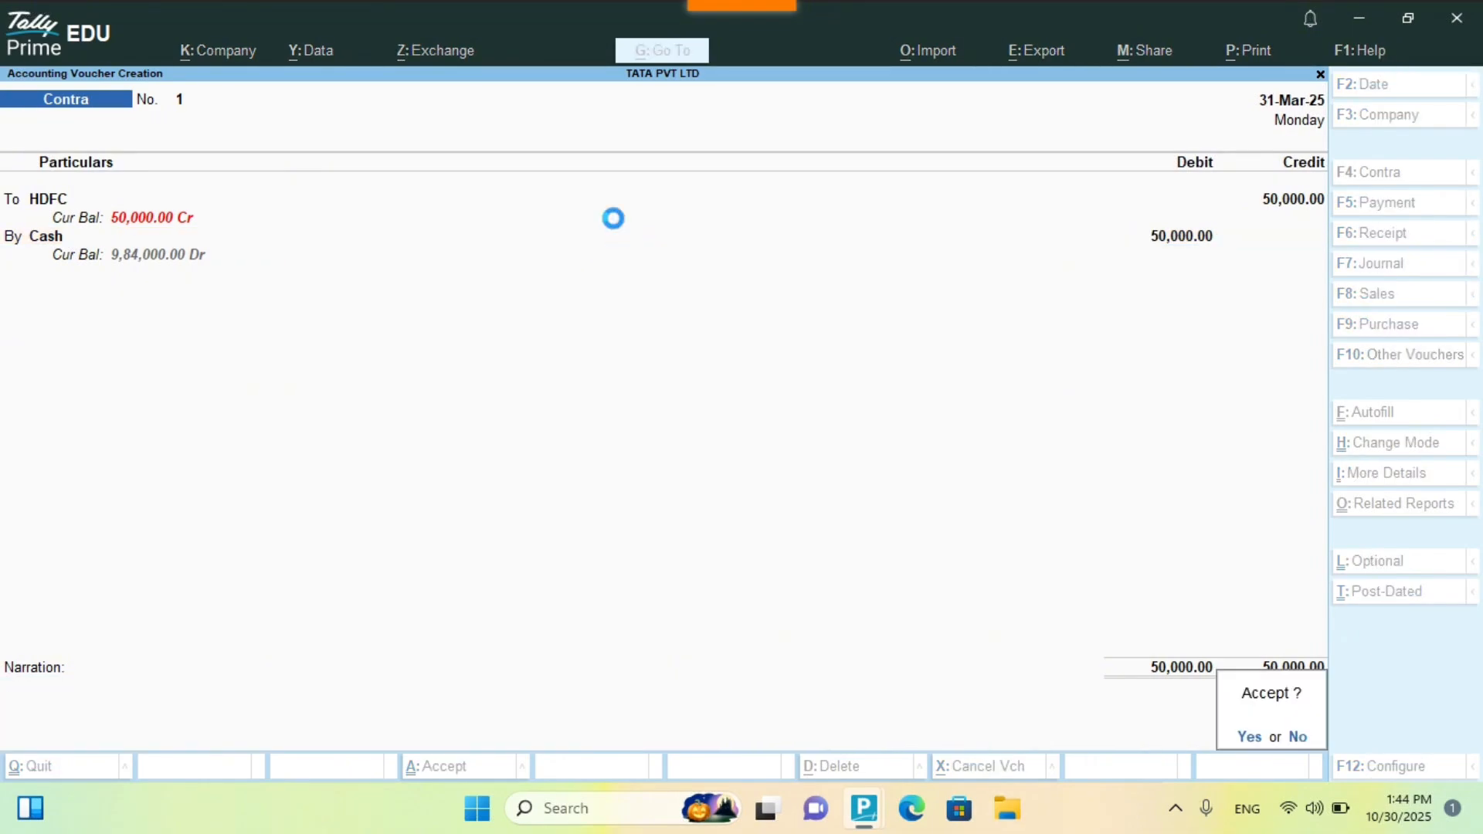
key("Return")
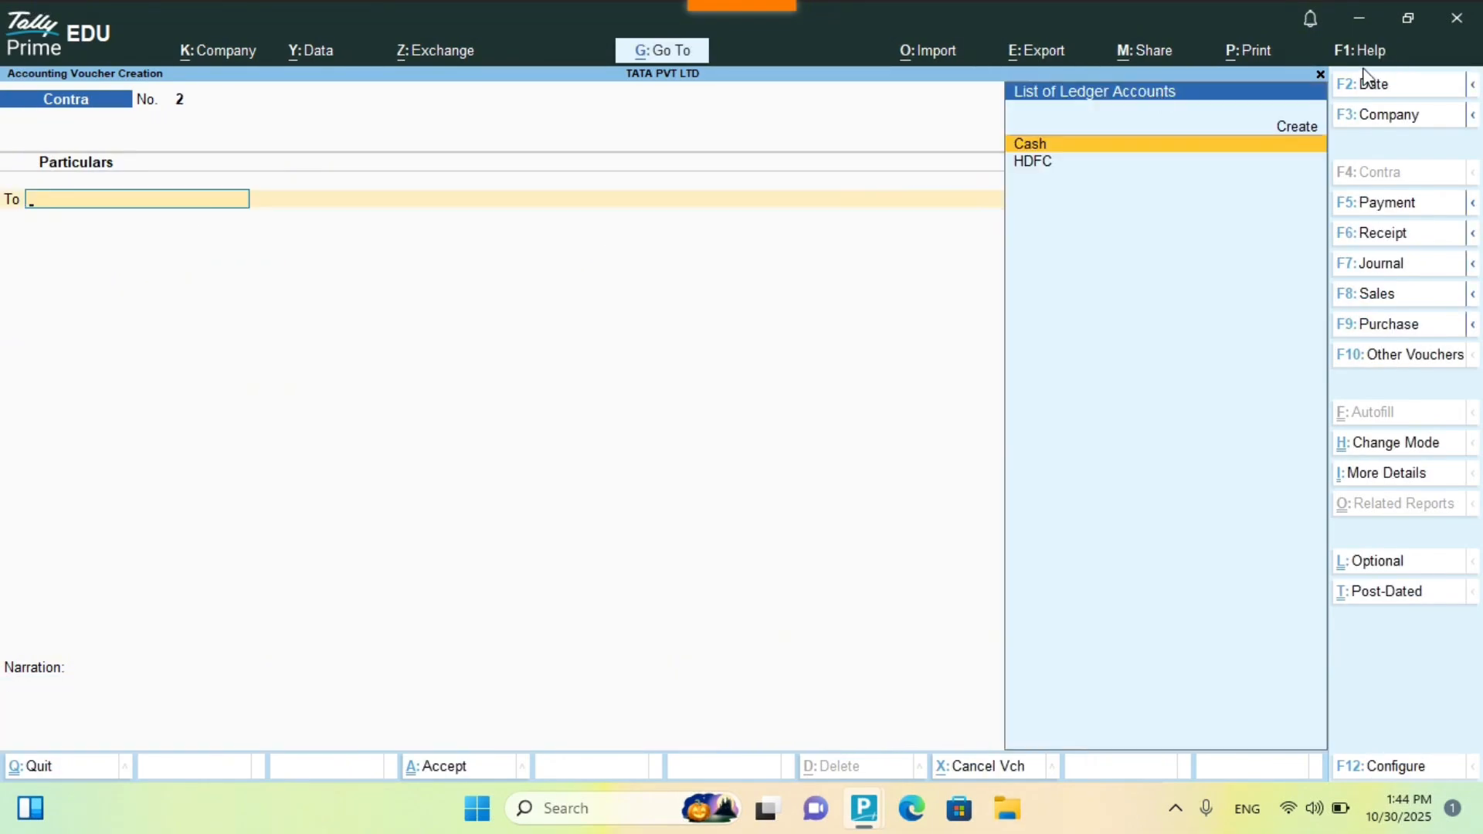
left_click(1321, 75)
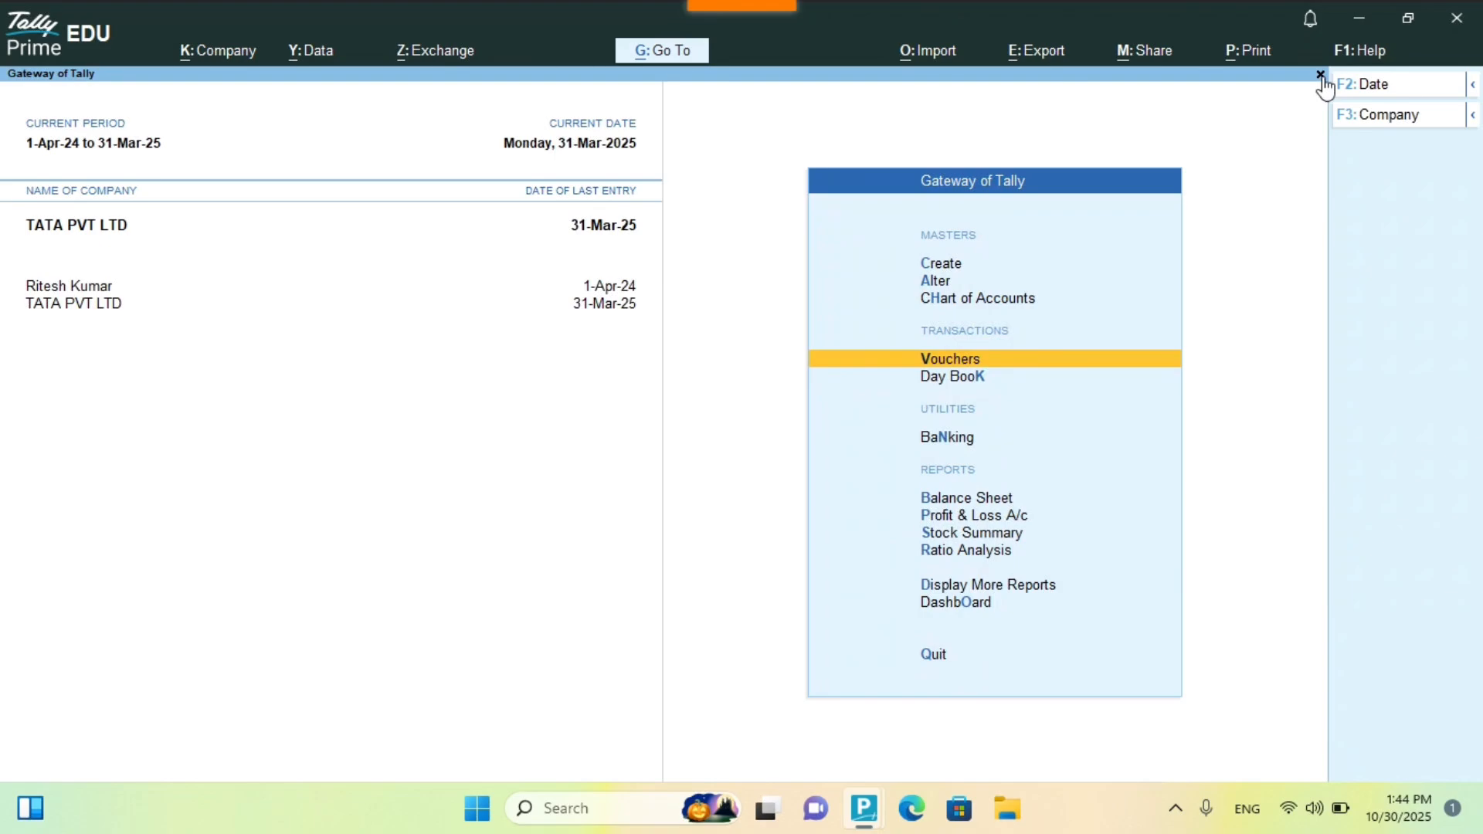